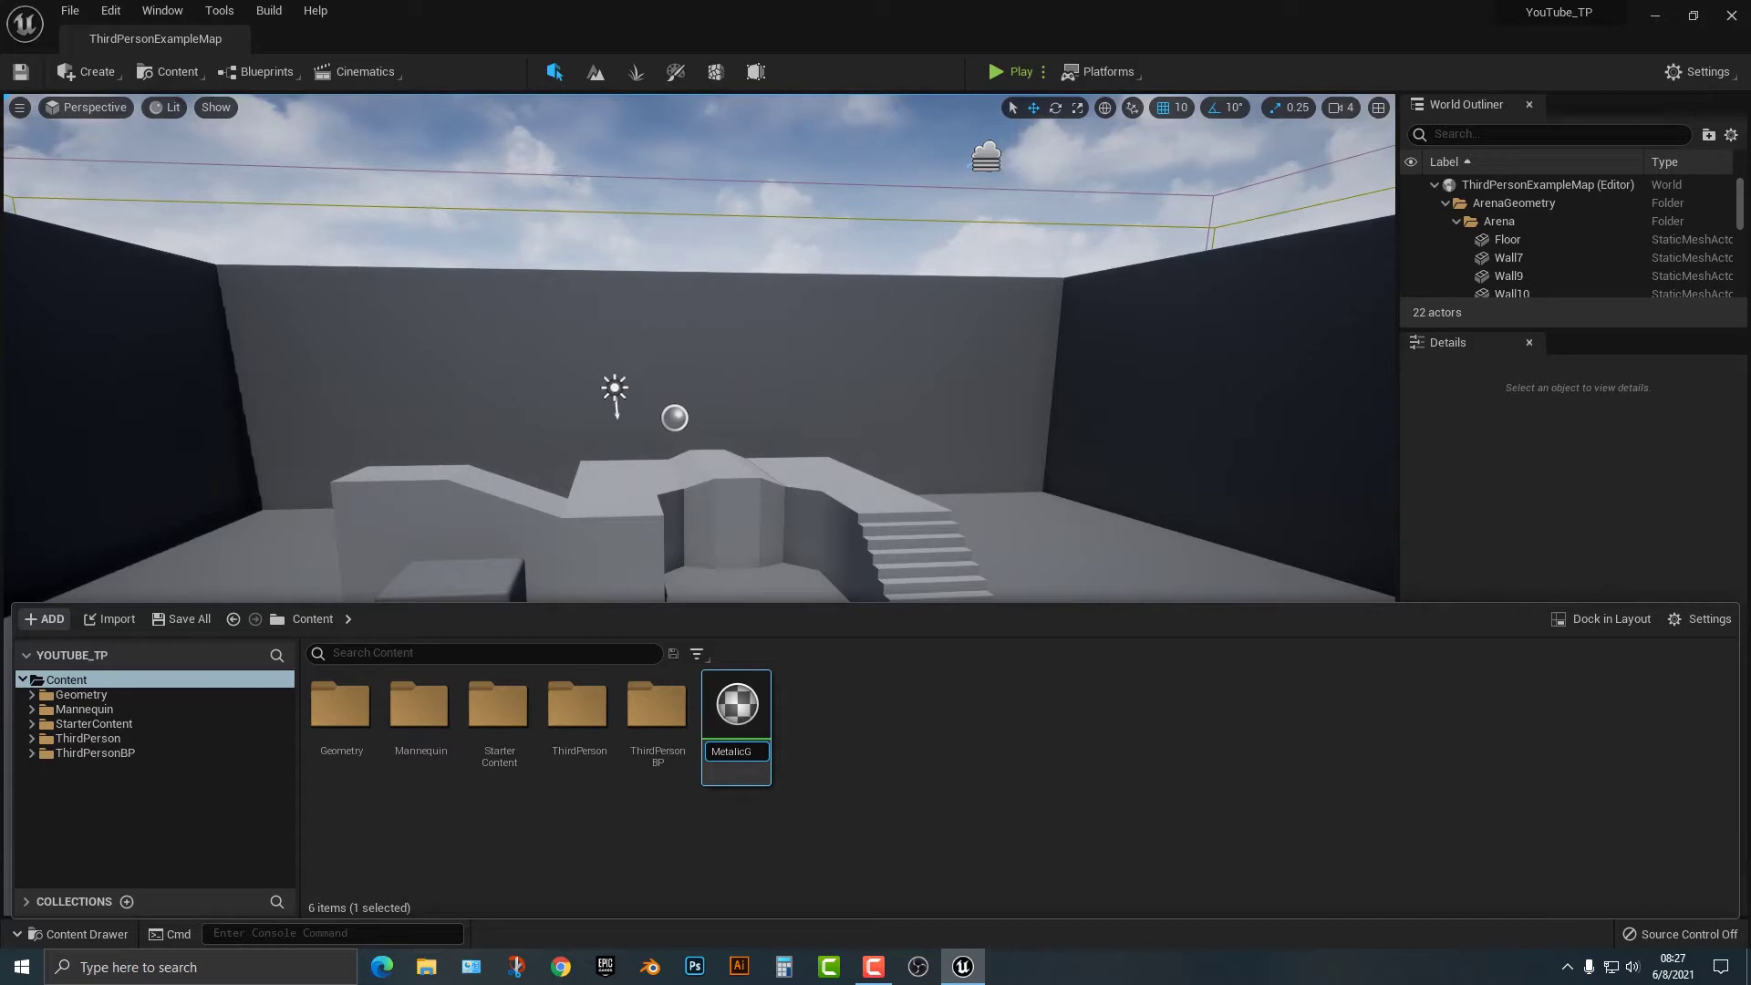
Name the new material MetalicGold and connect a new Constant3Vector node to its Base Color
key(Return)
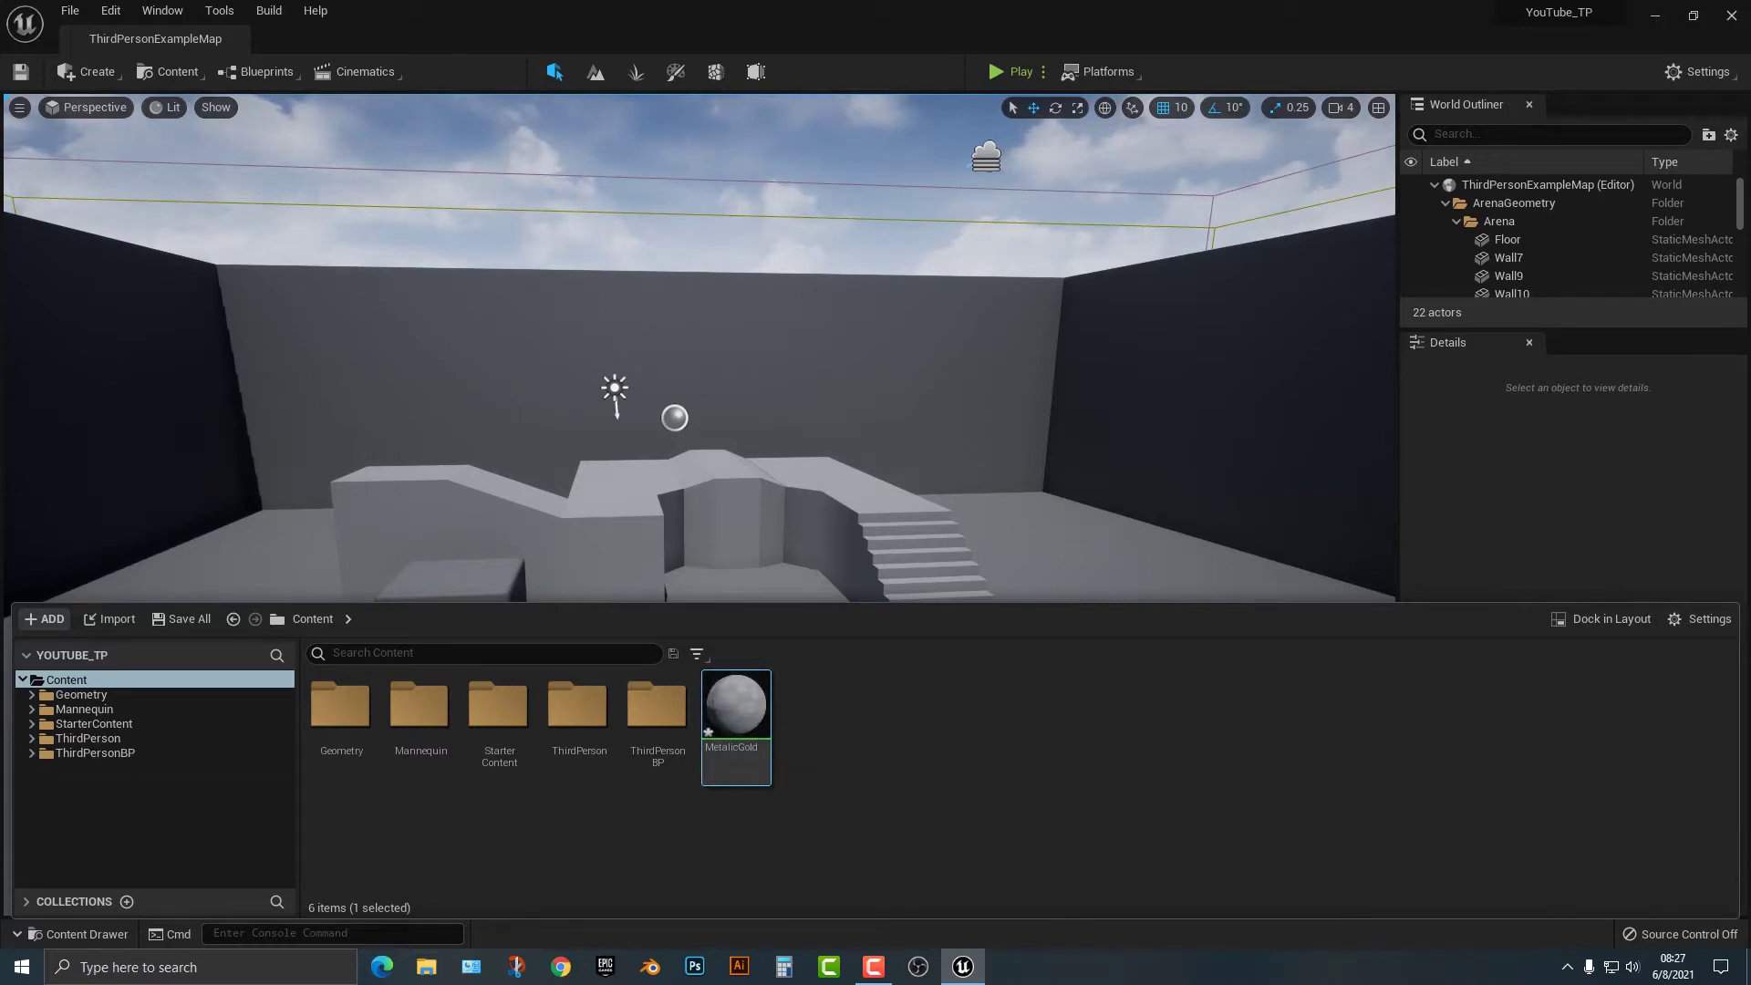
double_click(736, 704)
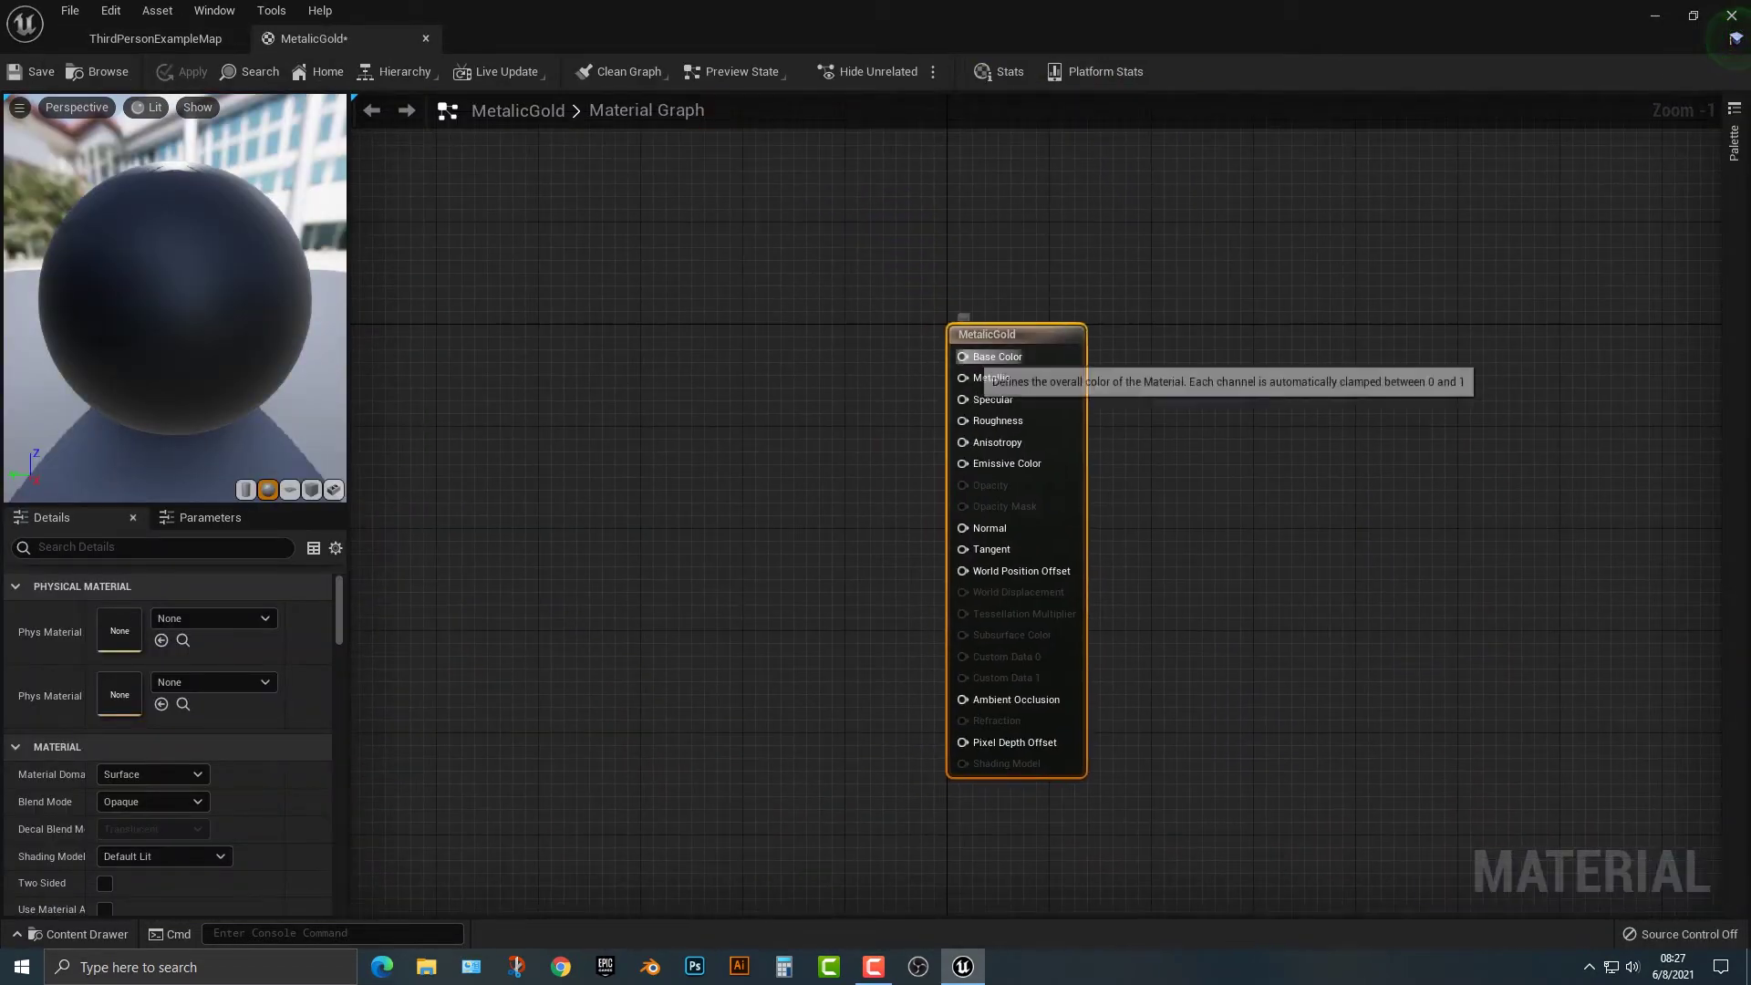
drag(962, 356, 730, 353)
text(const)
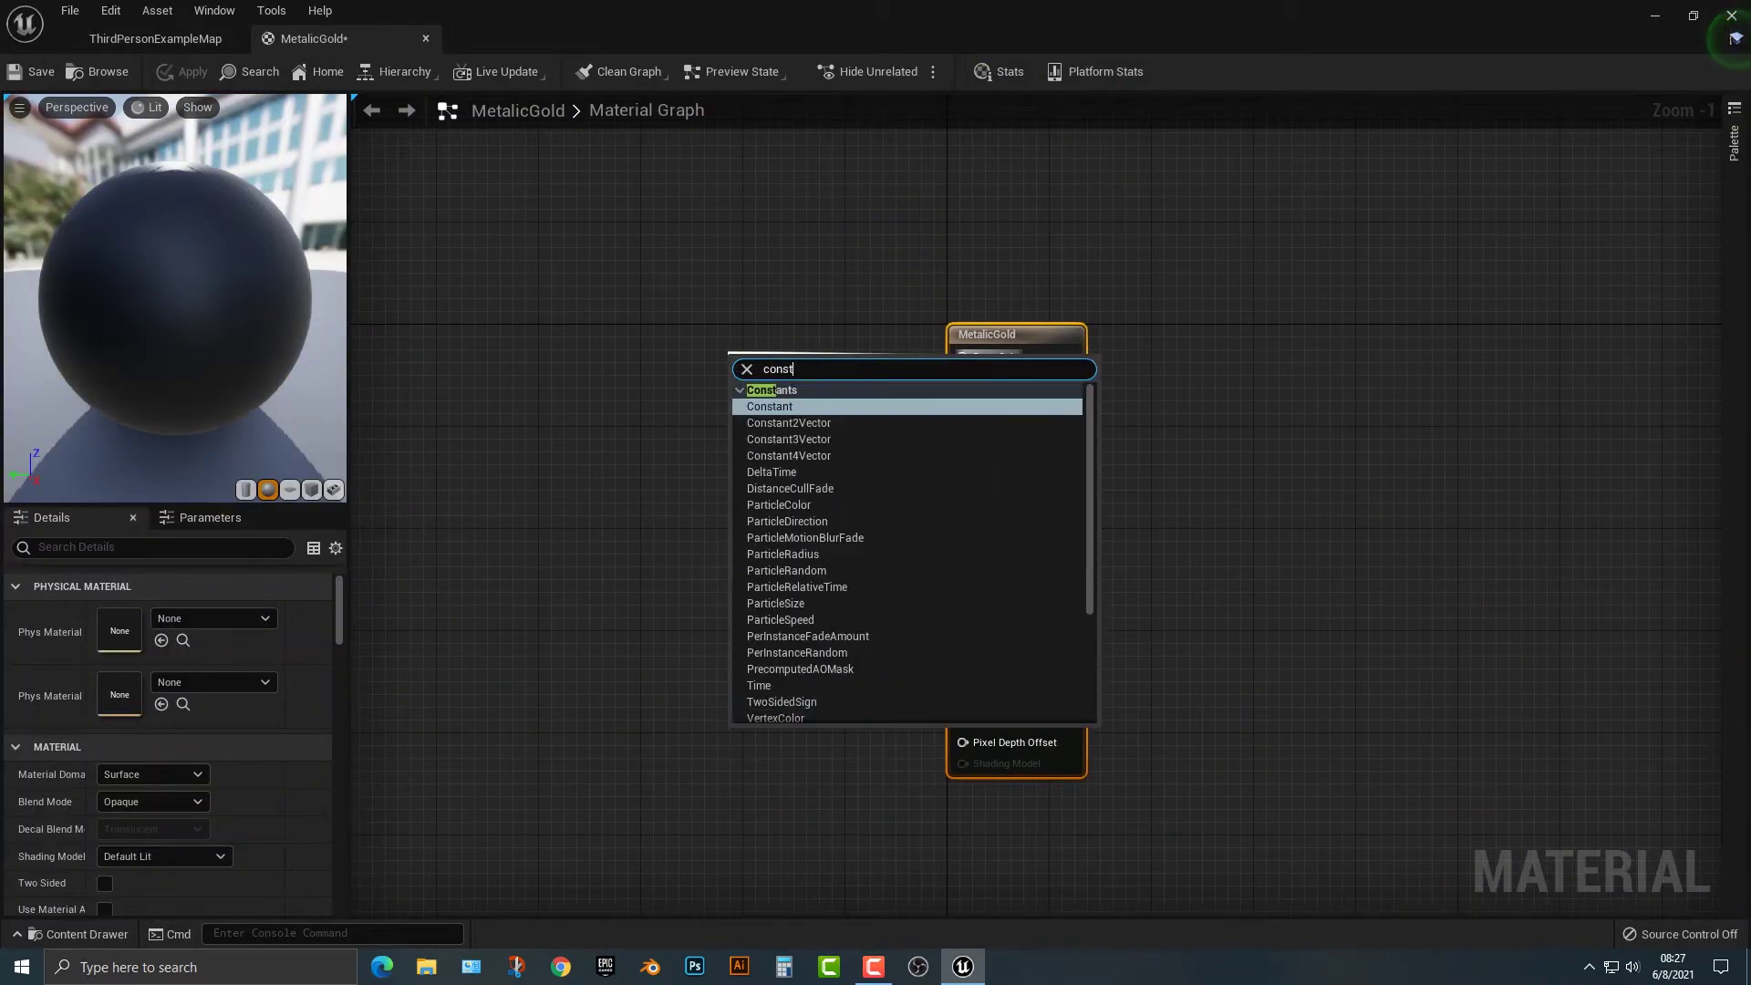
click(789, 439)
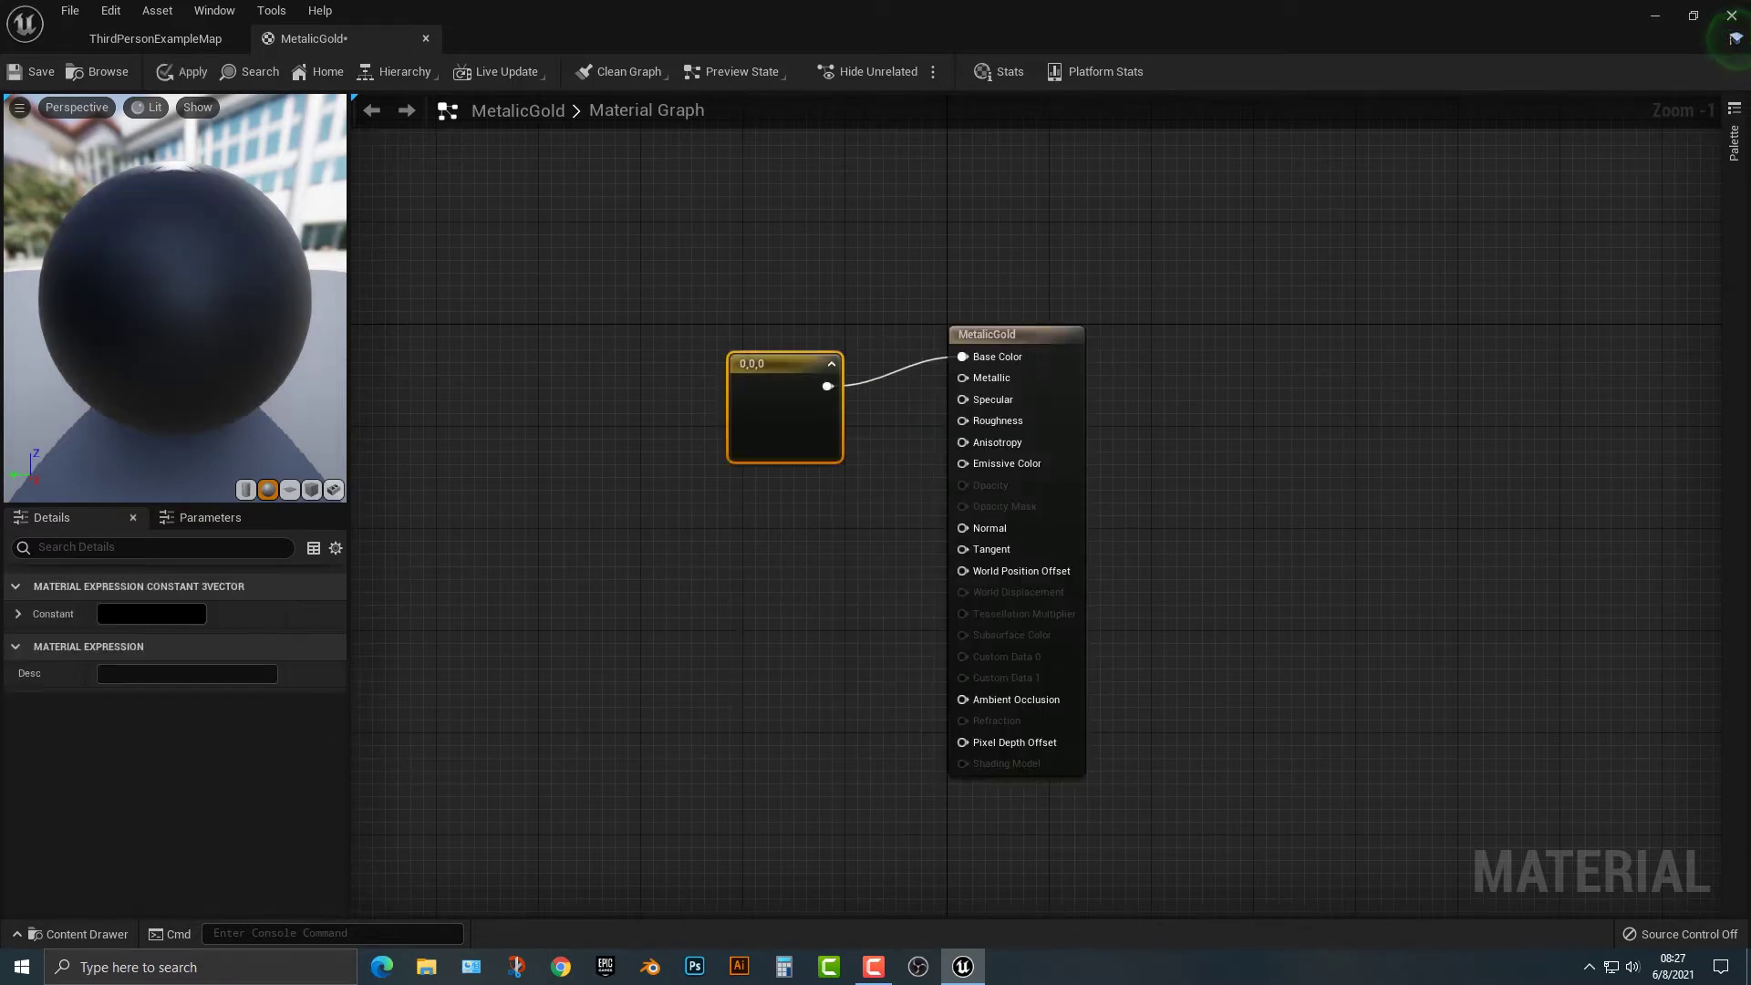
Set the Base Color vector to orange, about 0.922, 0.232, 0, and move its node slightly up and away from the material node
double_click(781, 403)
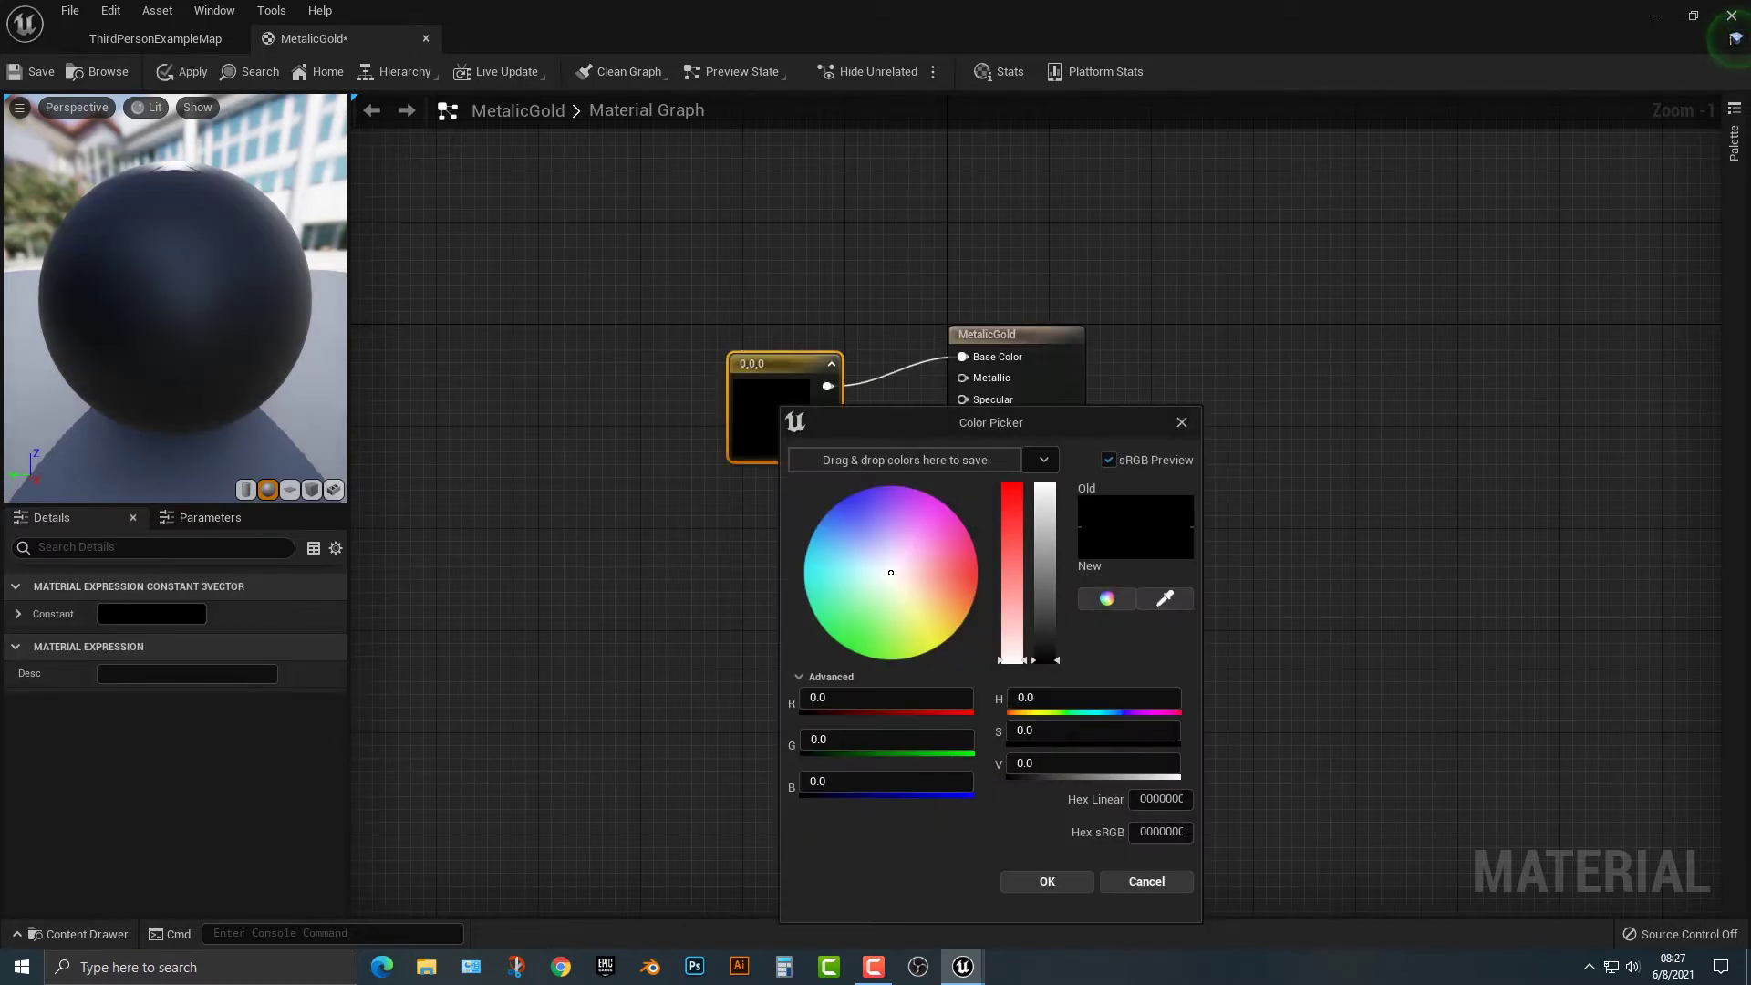
click(1046, 488)
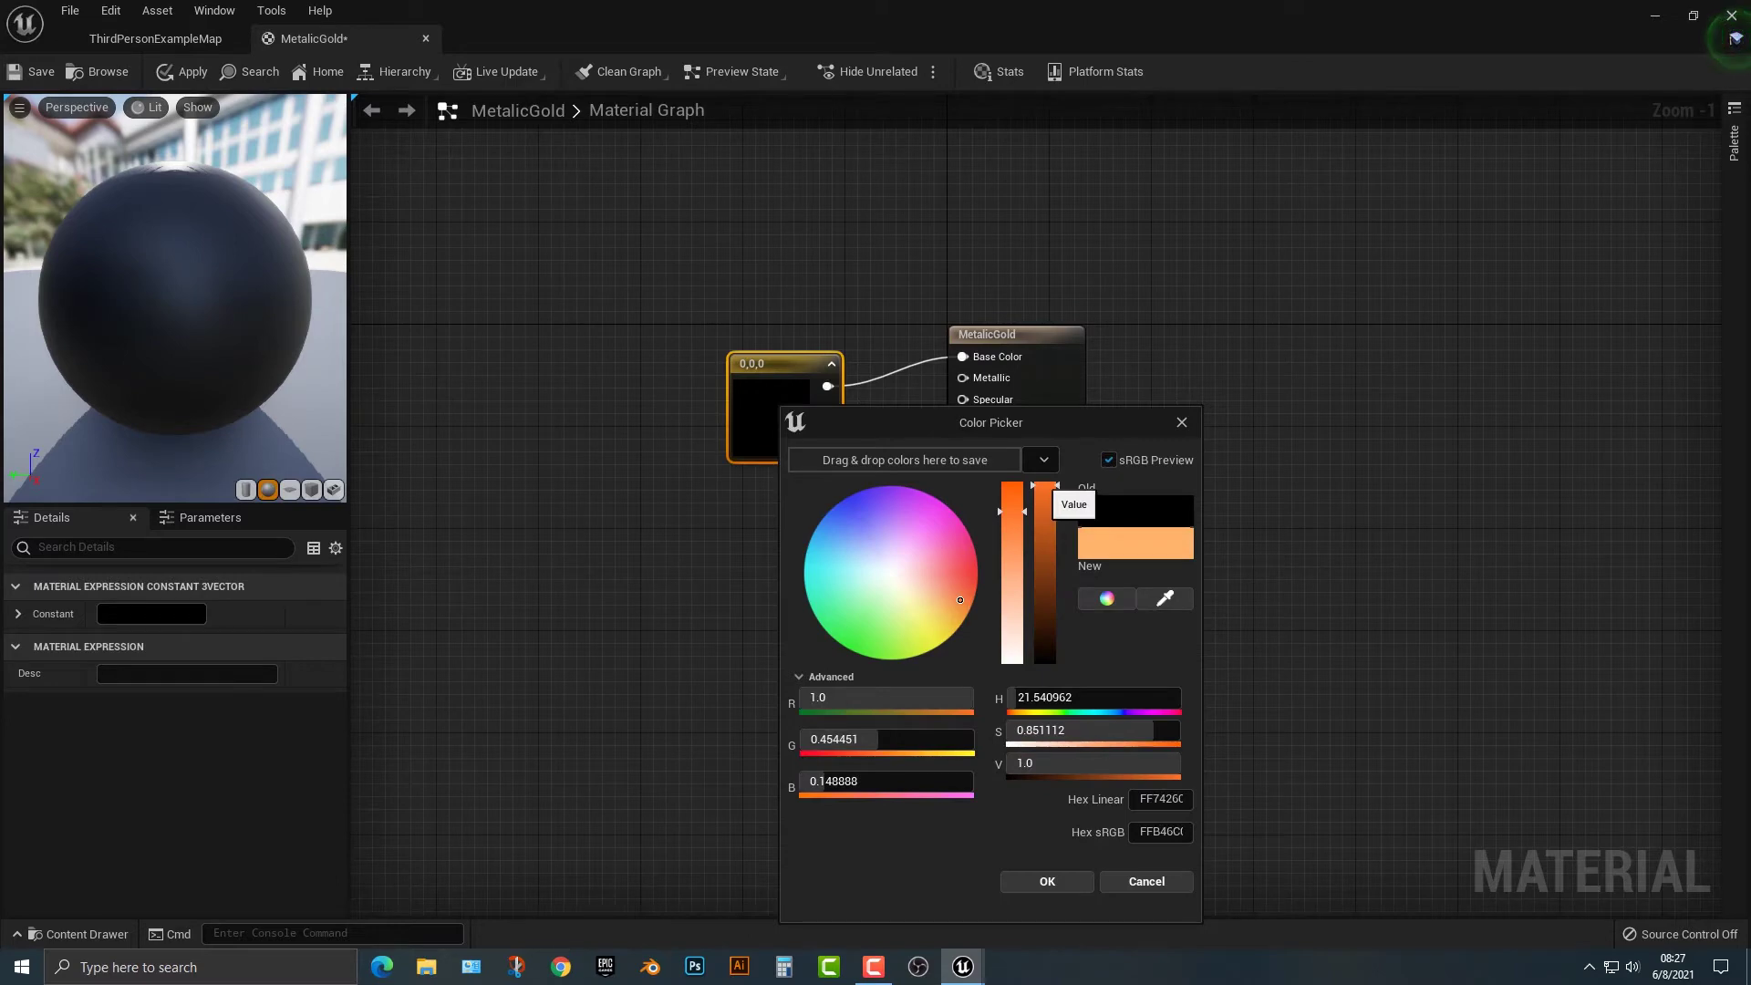
mouse_move(1045, 485)
mouse_down()
mouse_move(1045, 550)
mouse_move(1012, 484)
mouse_up()
drag(1045, 550, 1045, 498)
click(1047, 881)
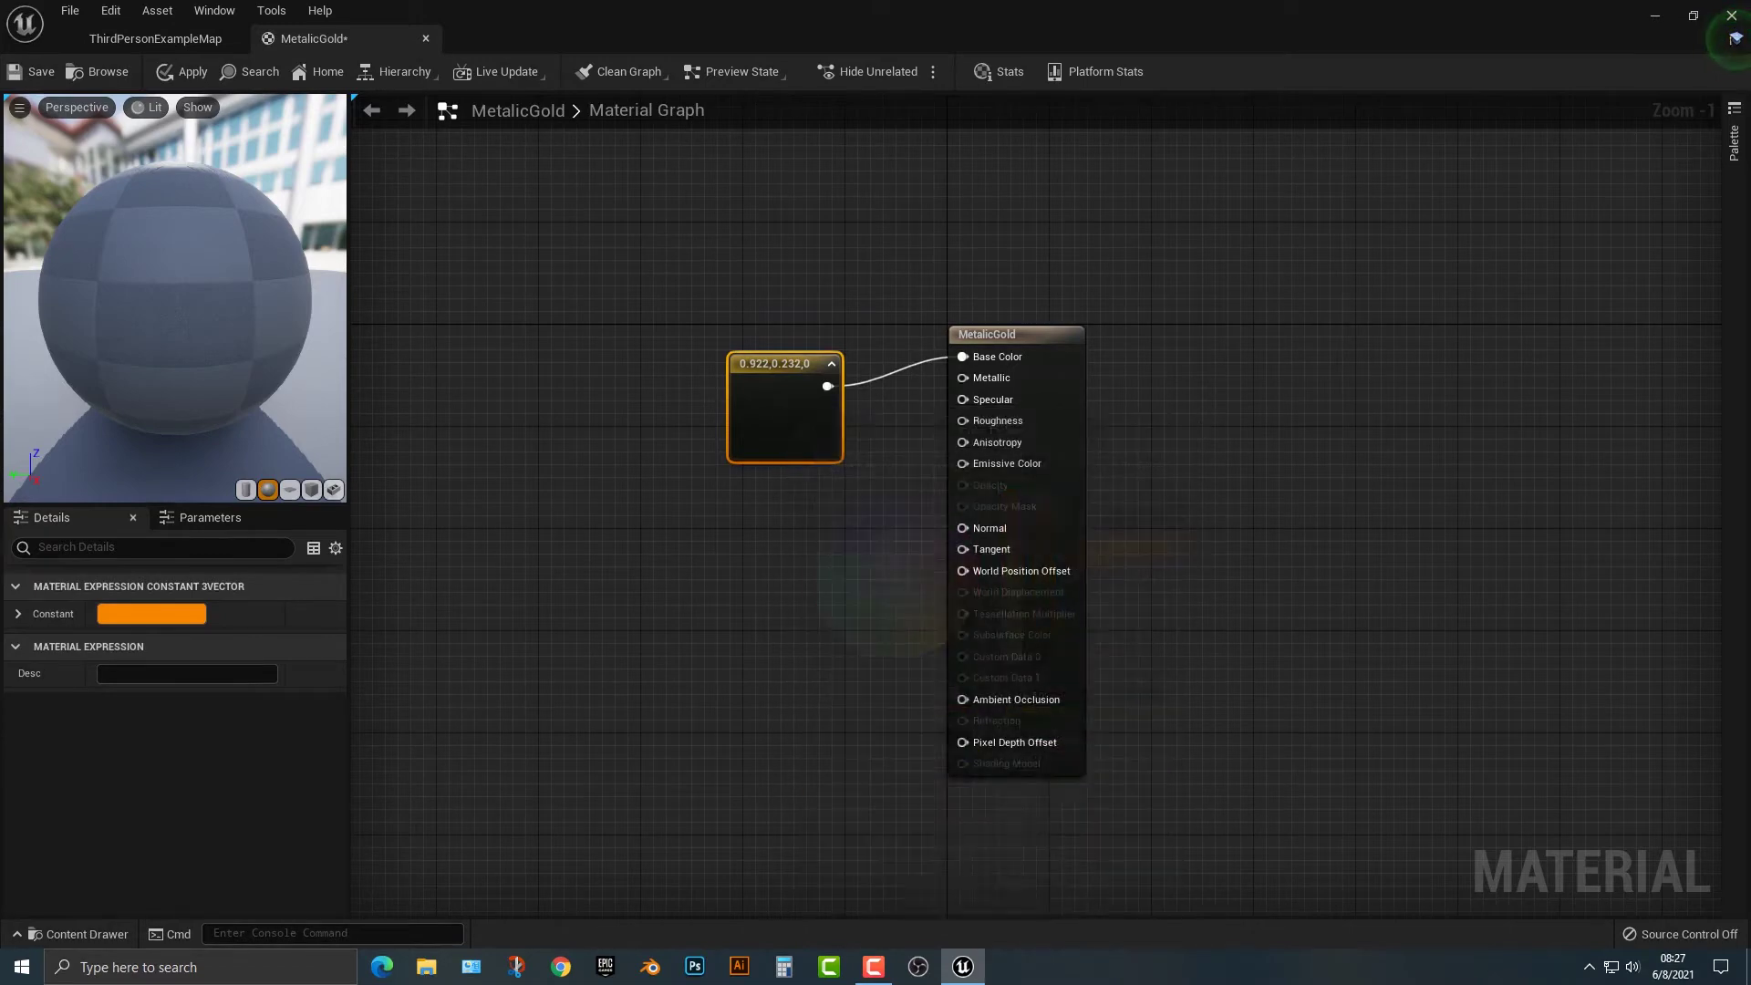
drag(771, 393, 723, 339)
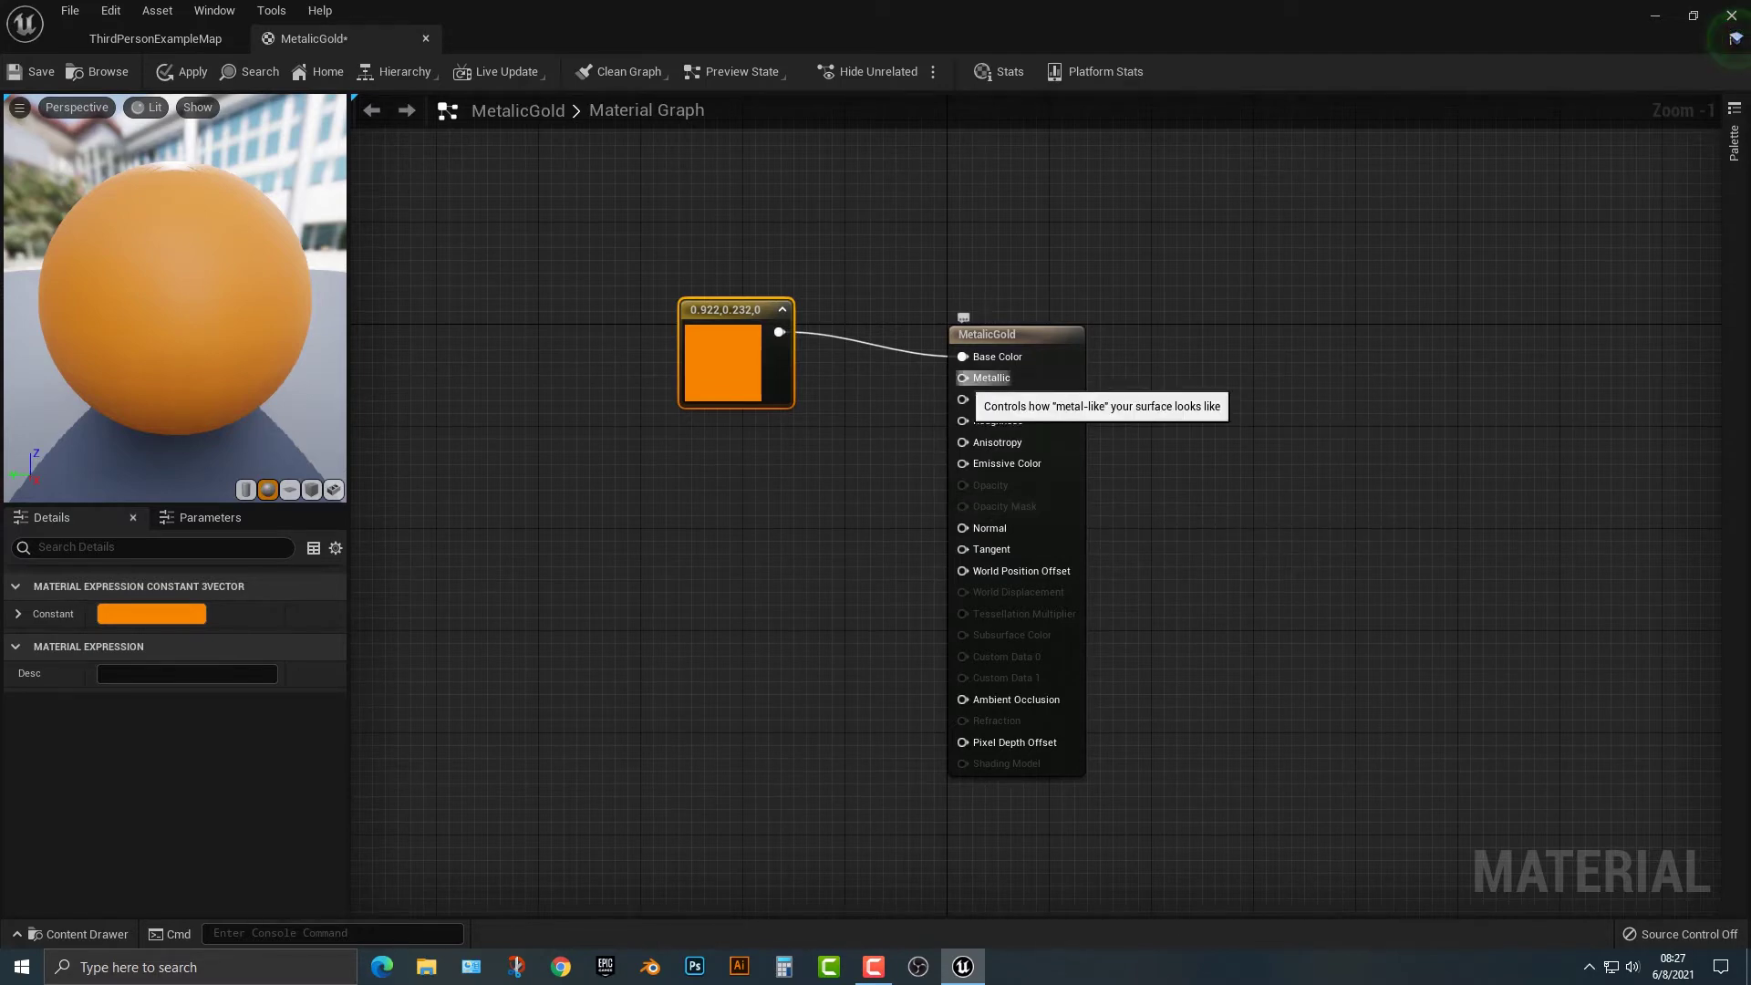
Add a Constant node connected to the material's Metallic input
drag(963, 378, 746, 484)
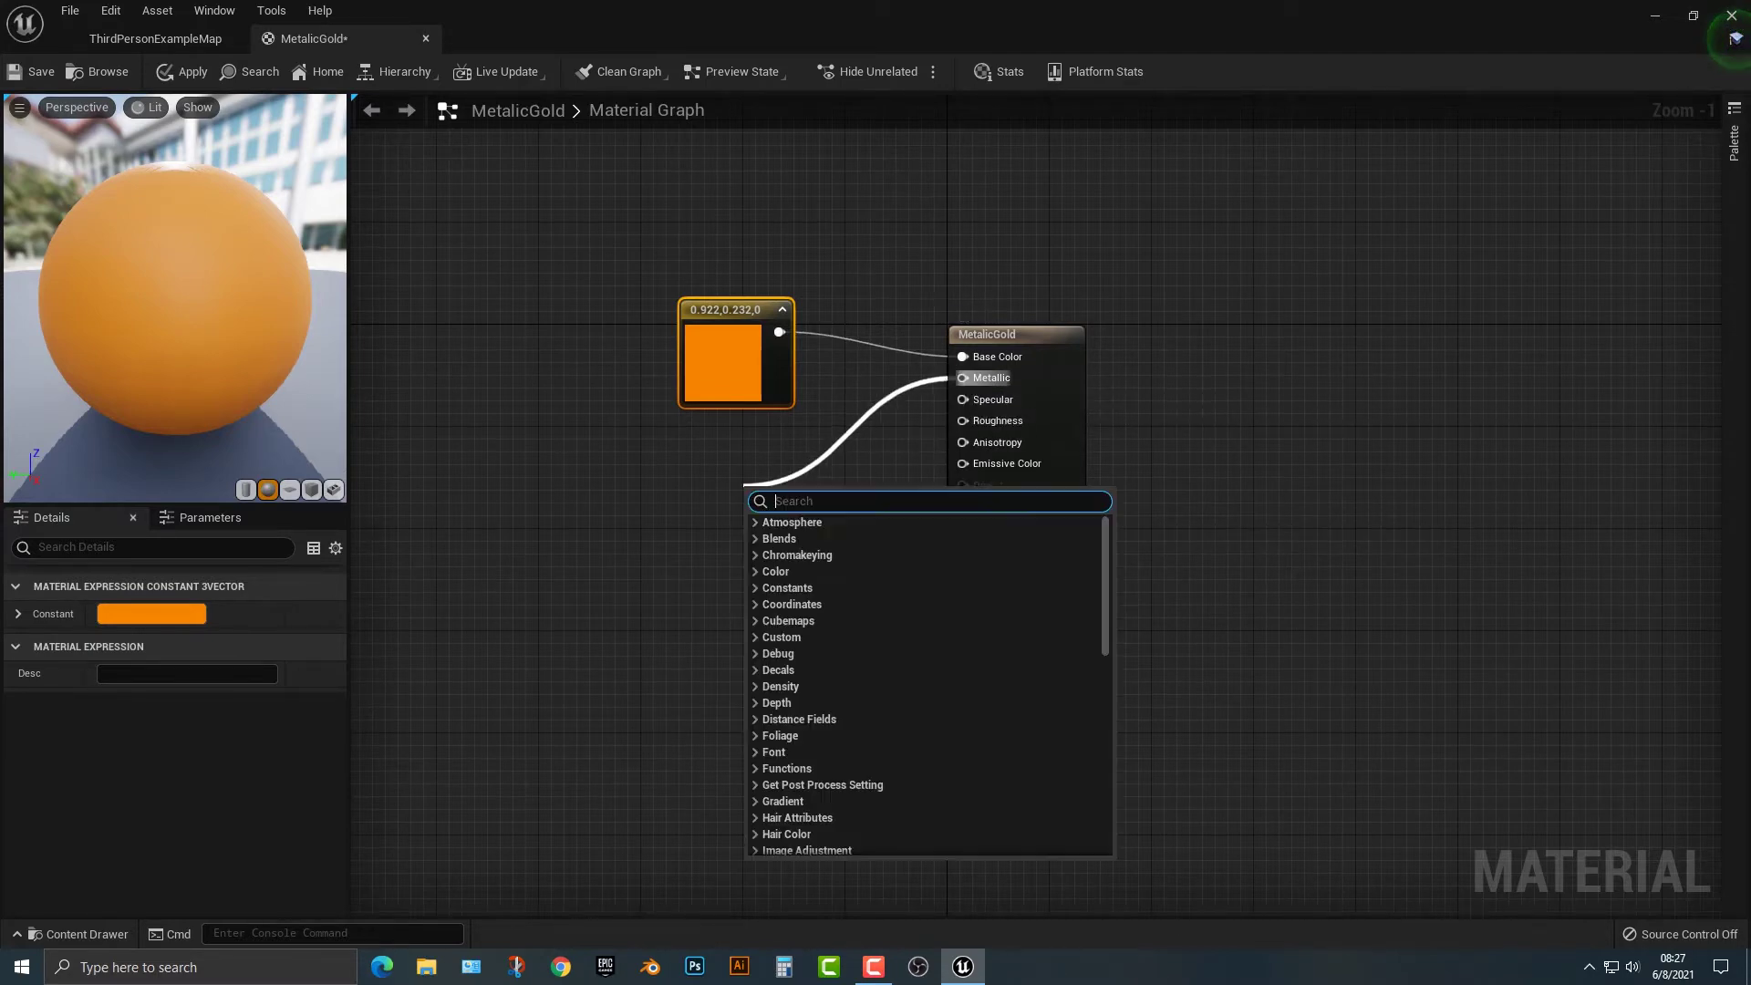
text(cons)
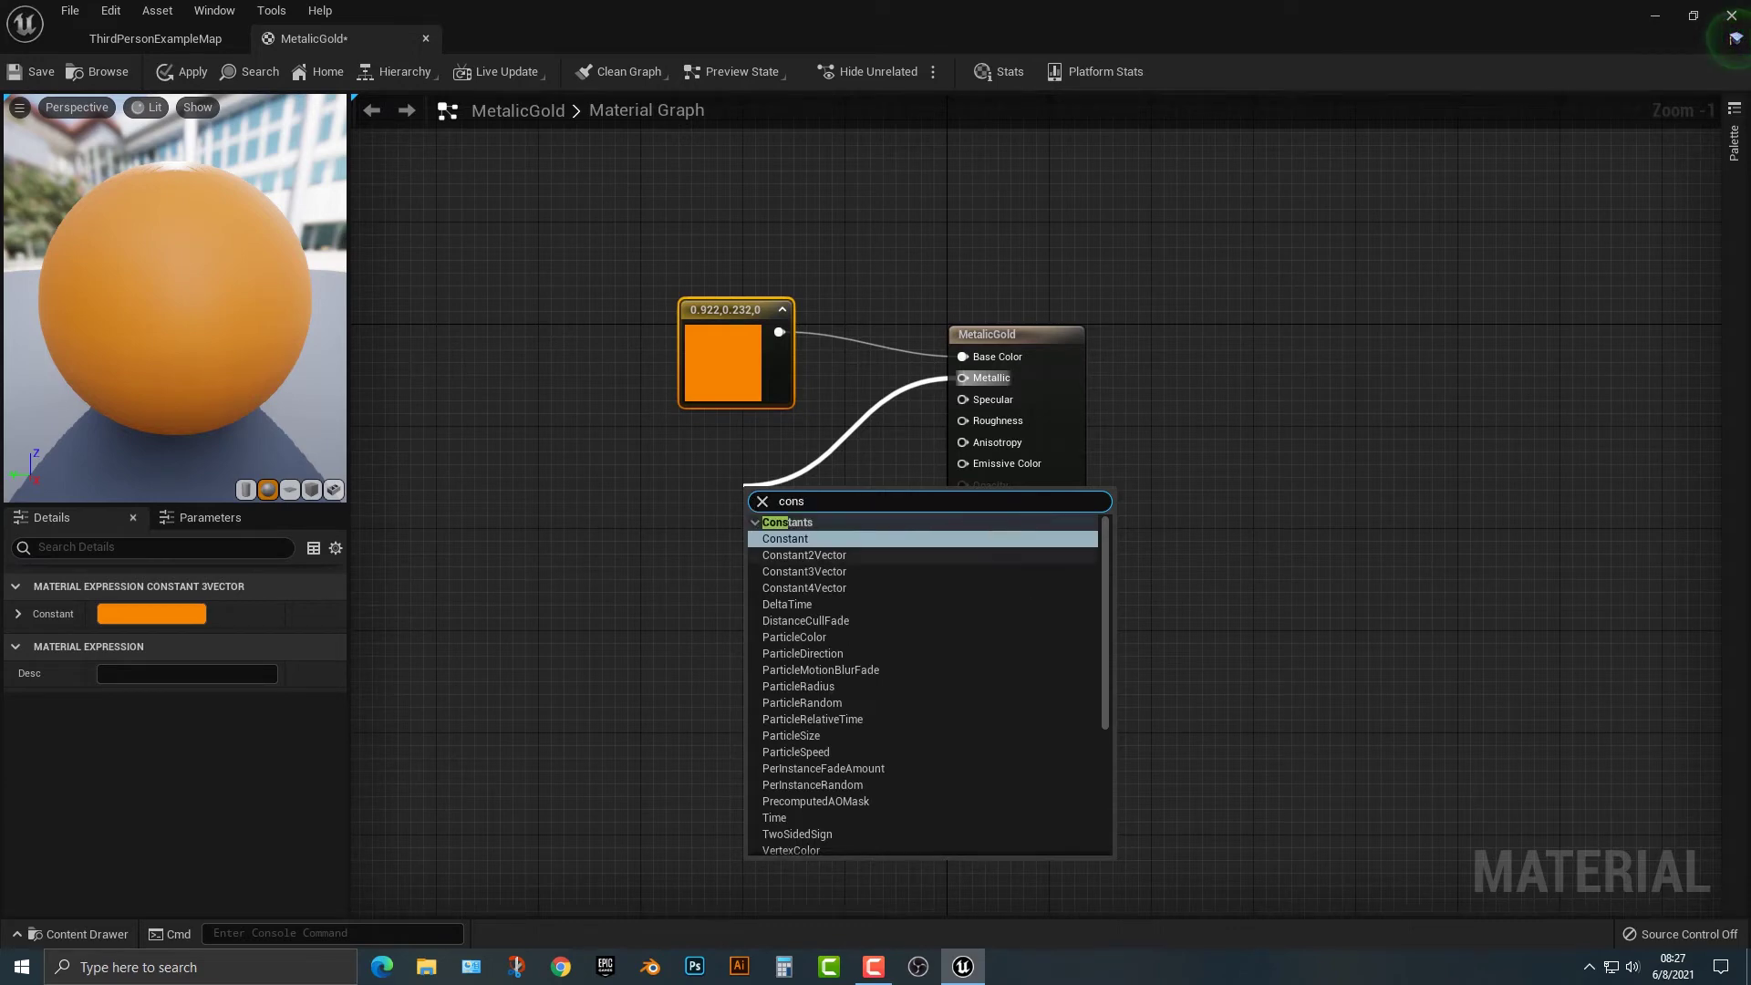
key(Return)
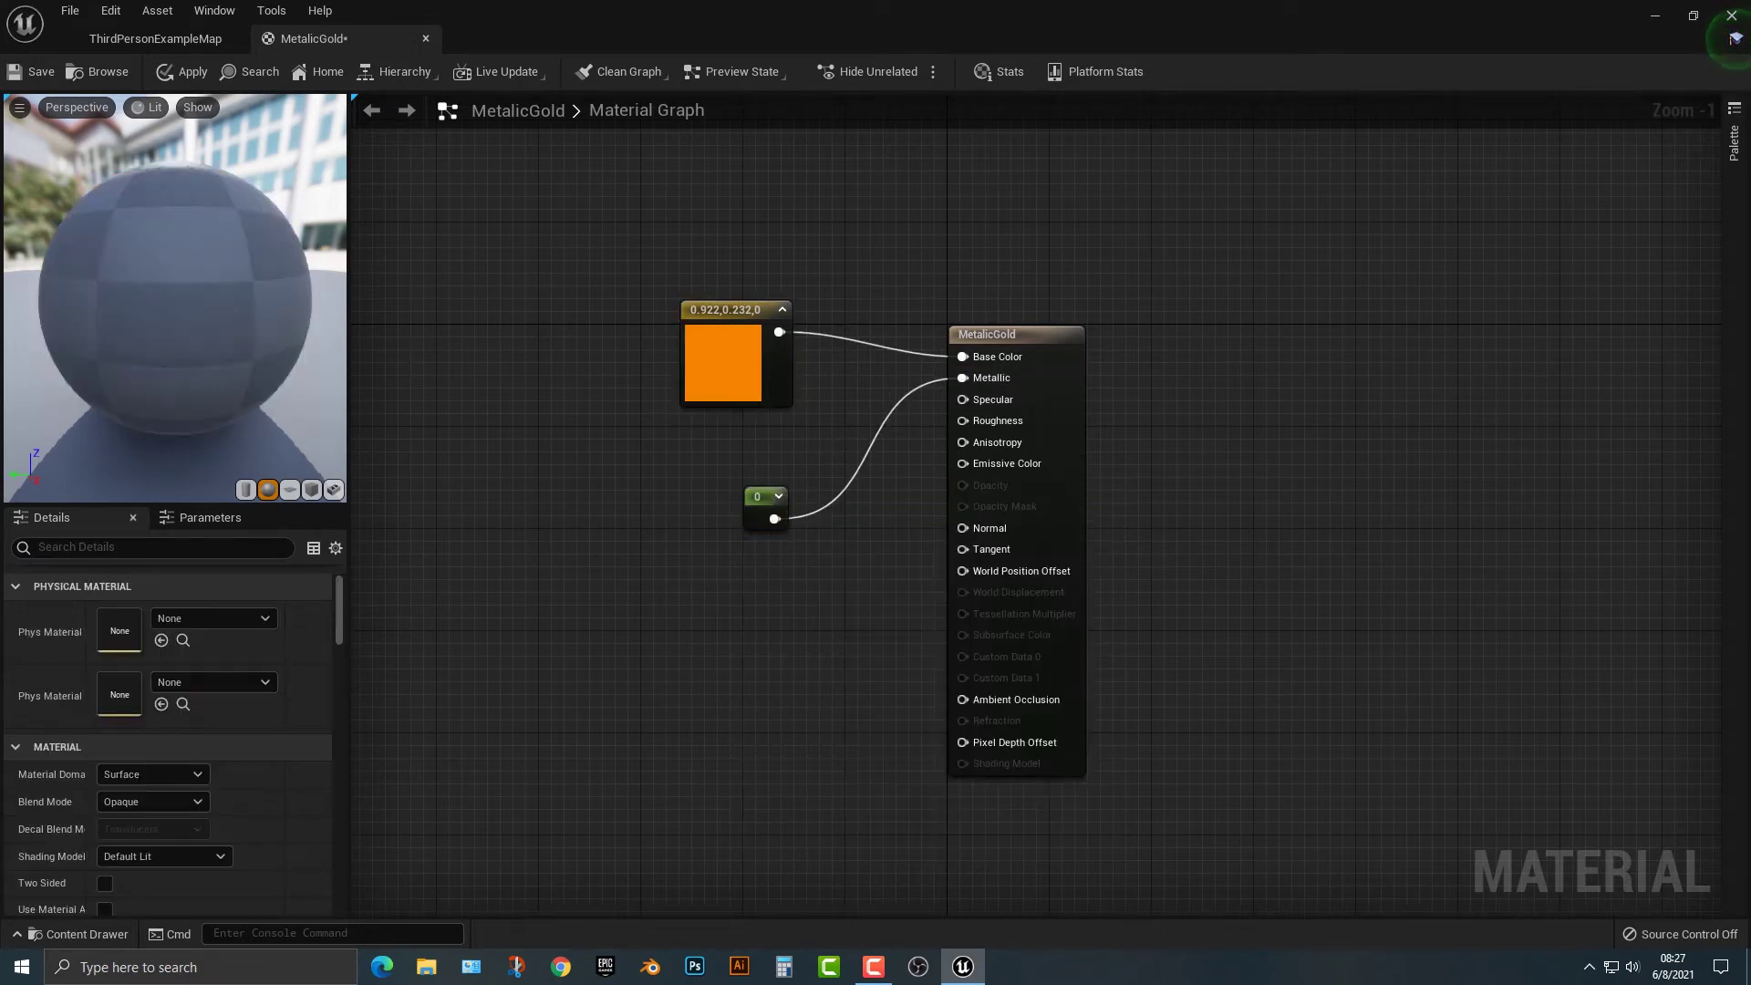
click(723, 370)
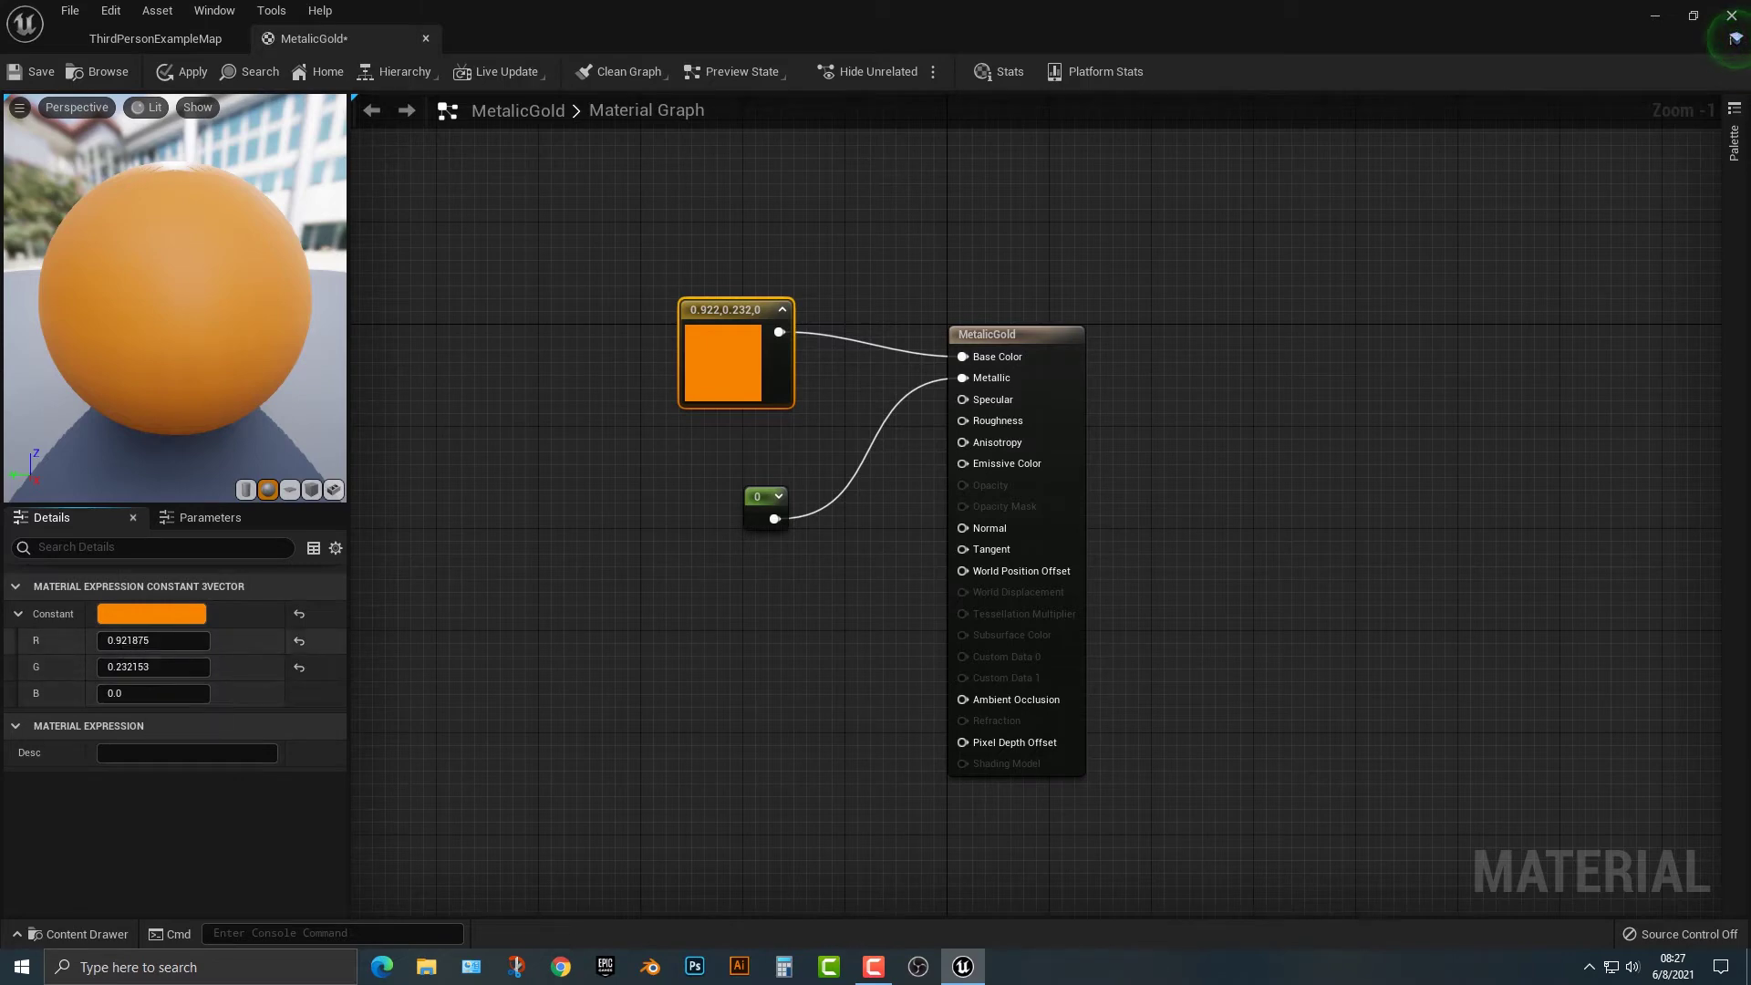
right_click(664, 479)
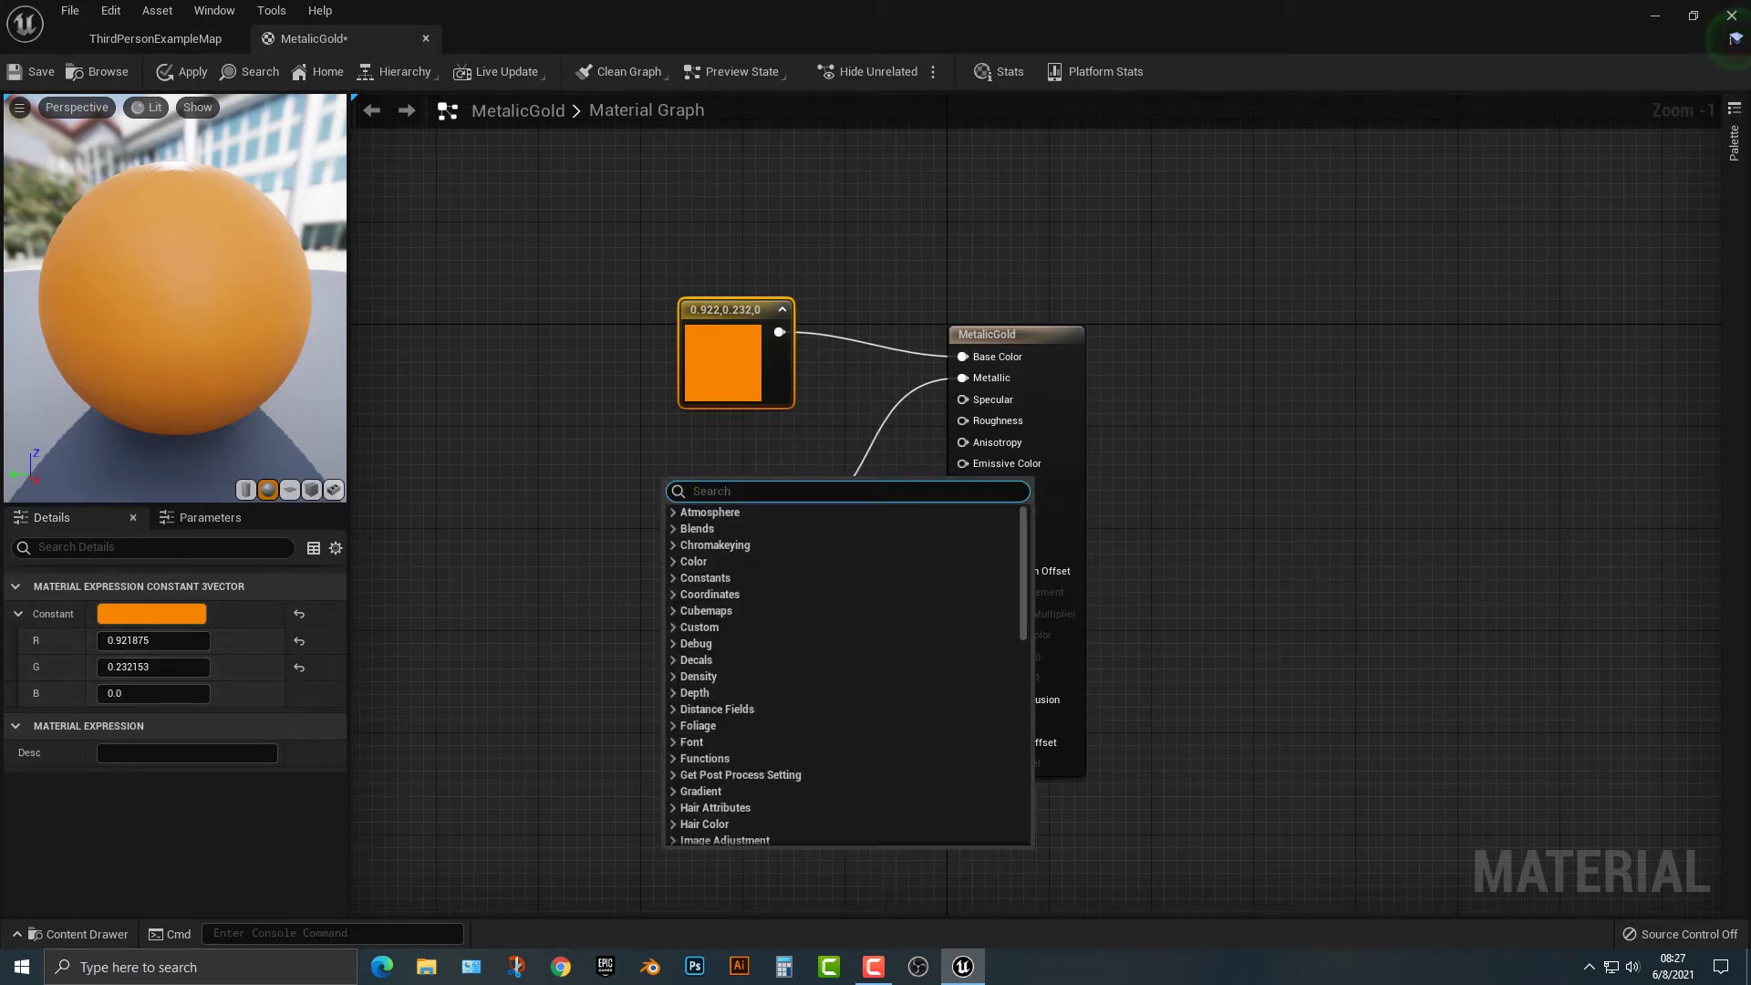
text(const)
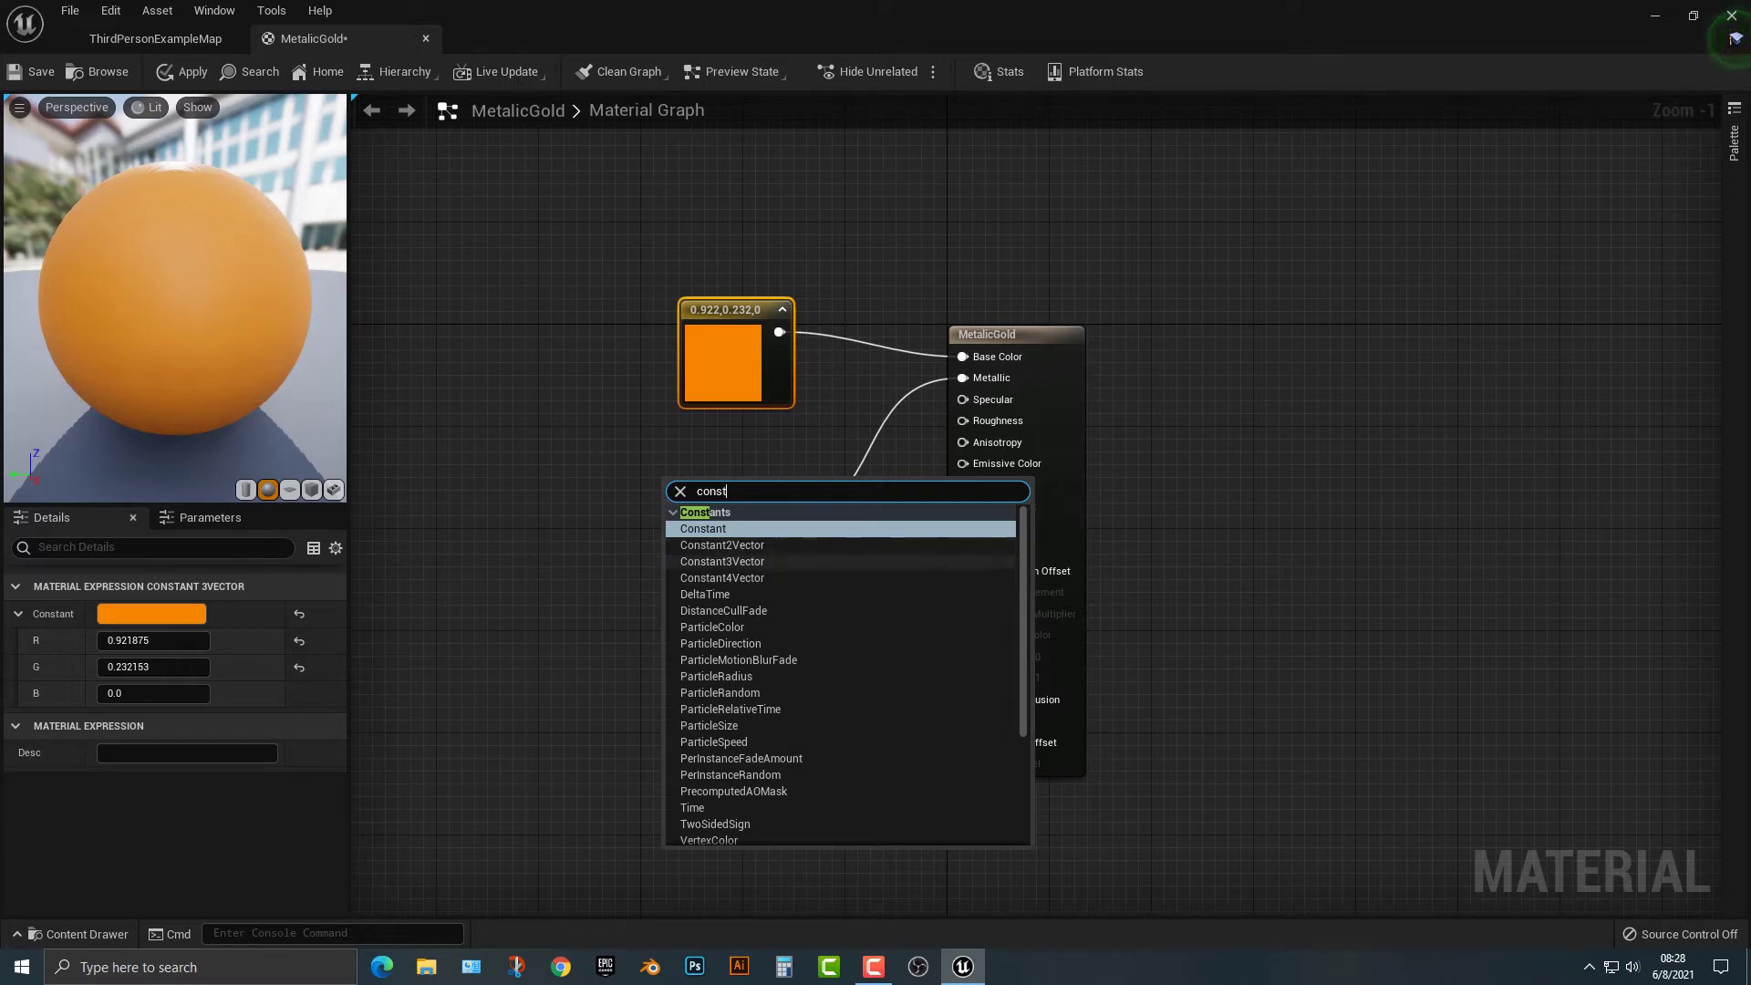
key(Return)
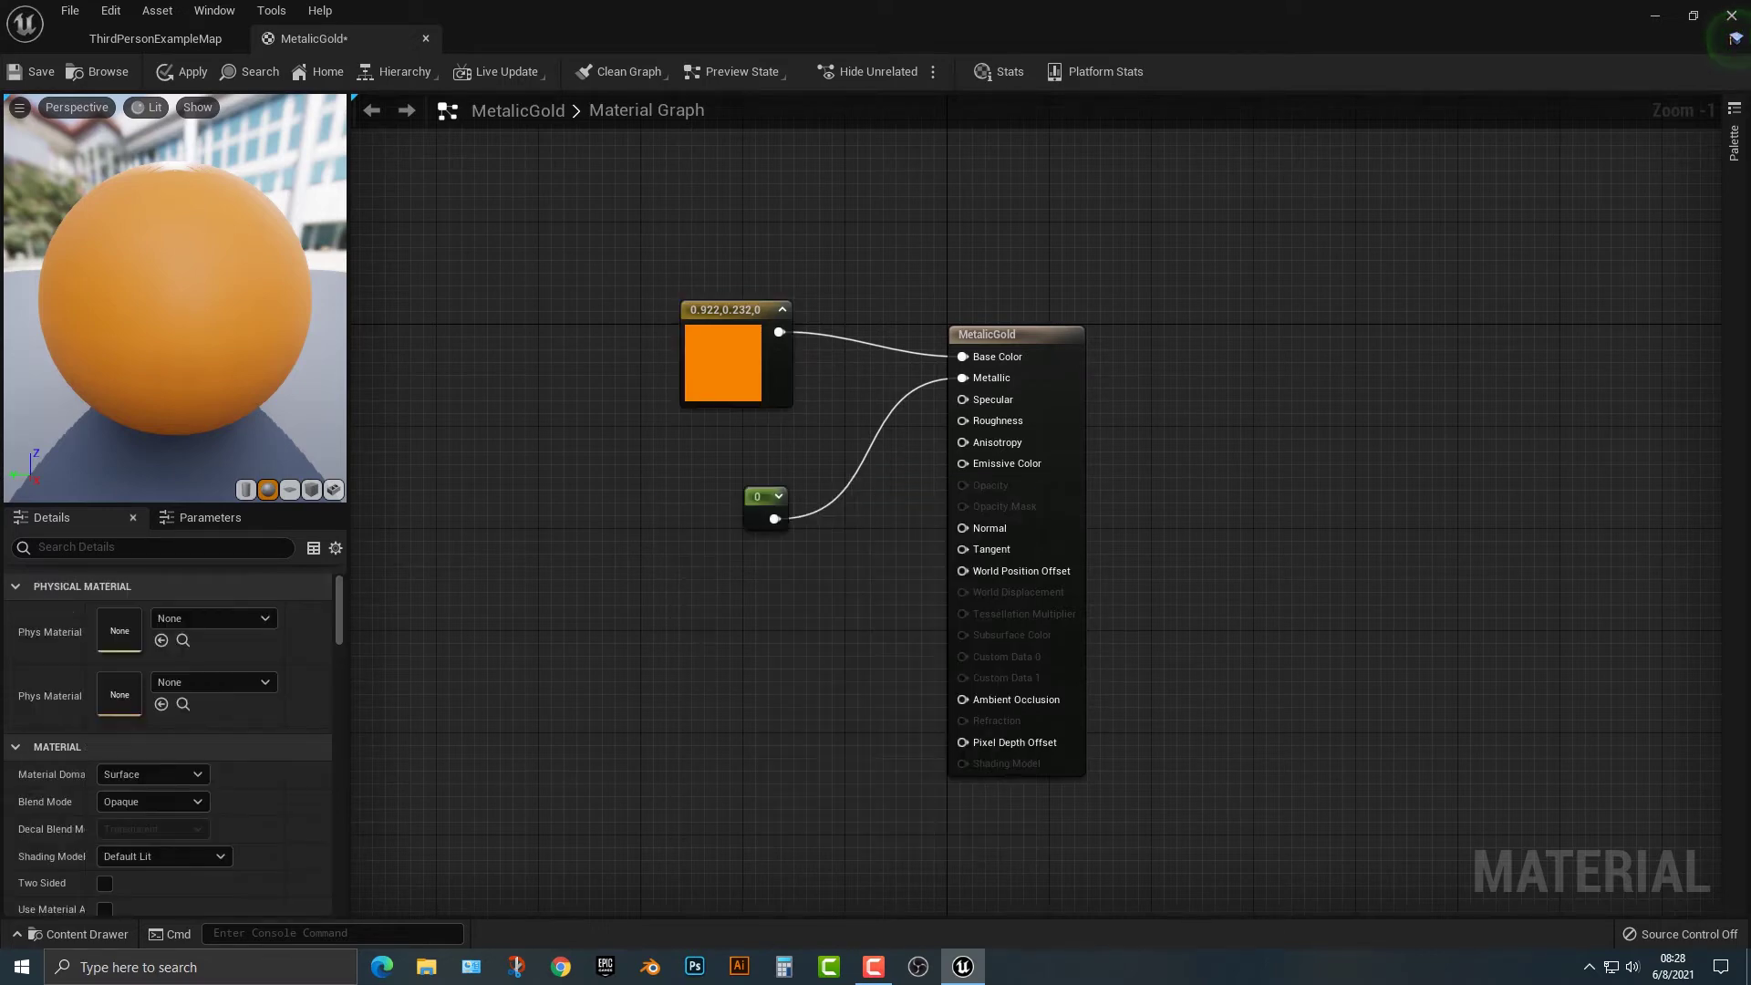
Set the Metallic constant to 1 and move its node nearer to the orange color node
click(771, 517)
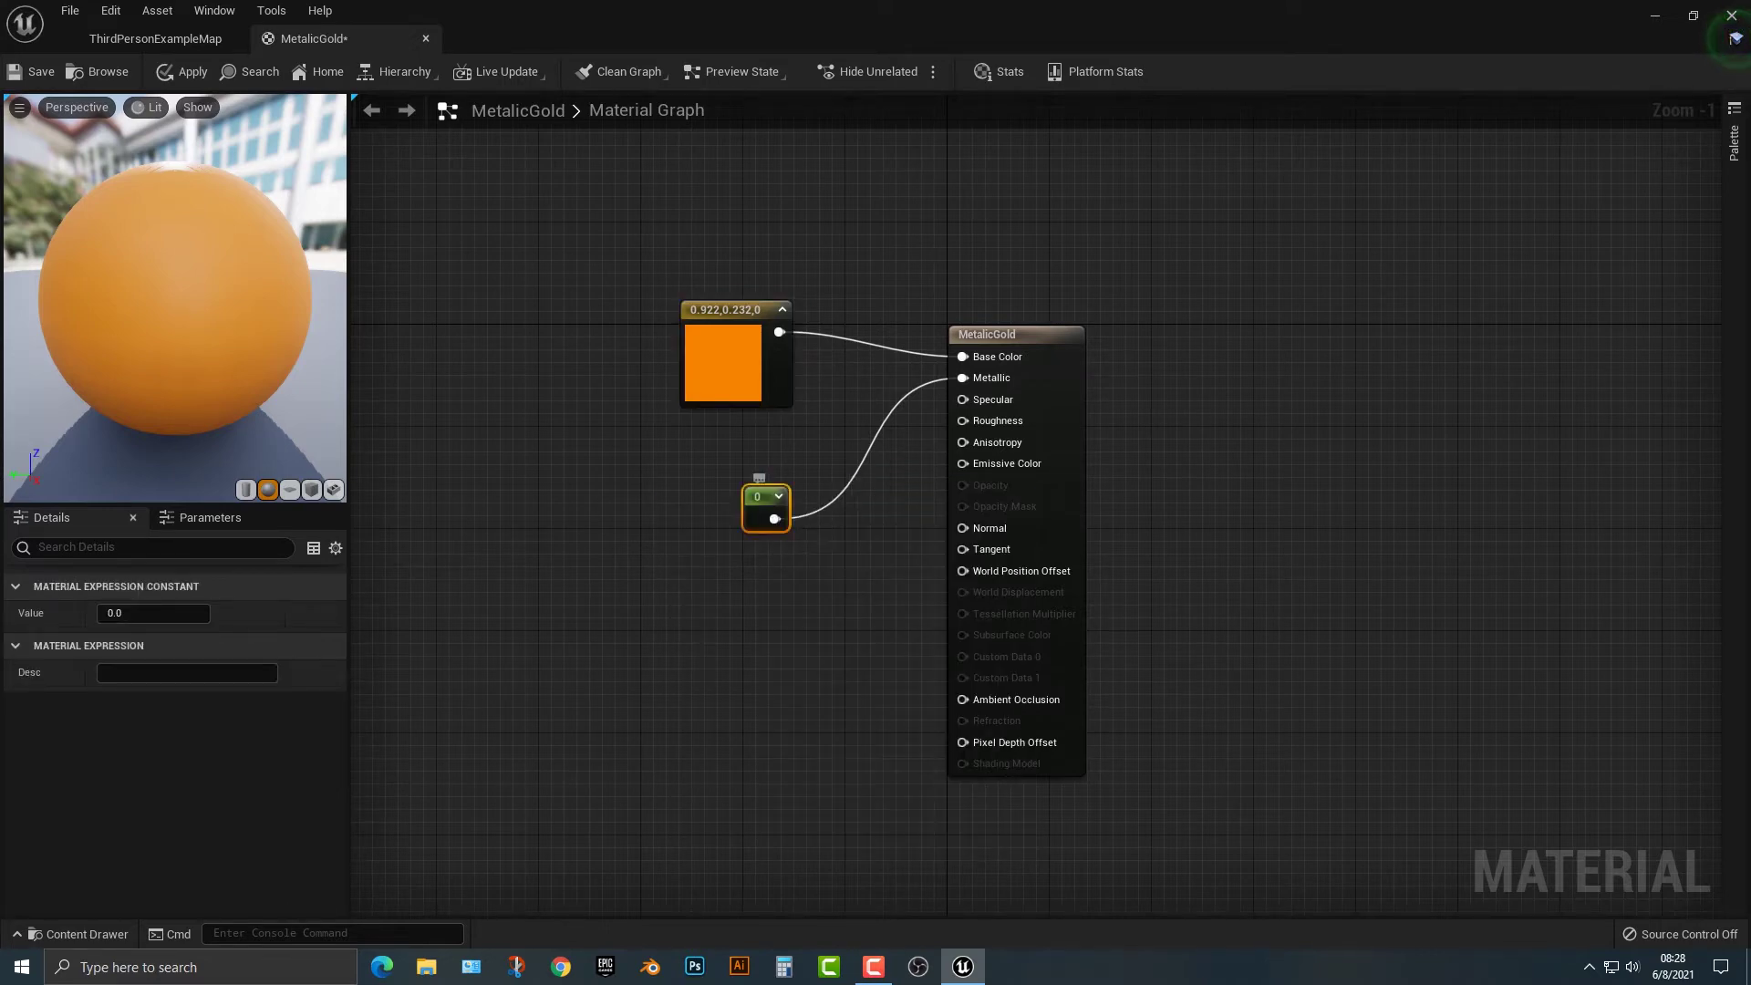
click(154, 613)
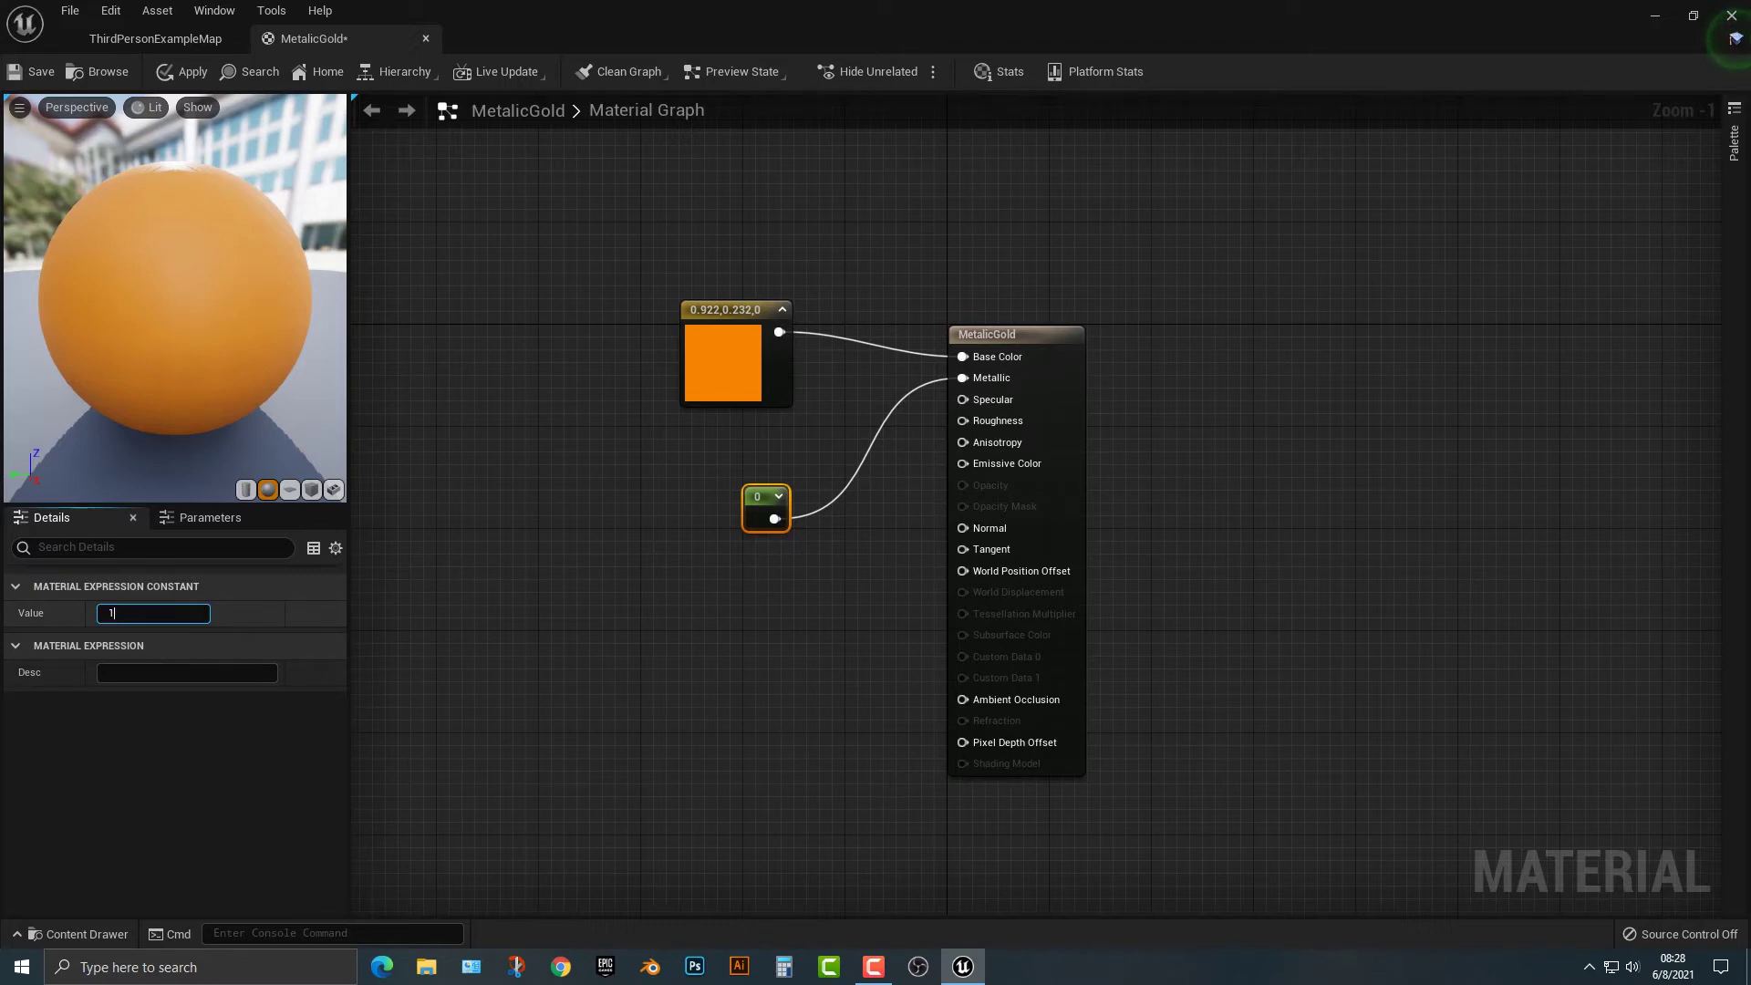
key(Return)
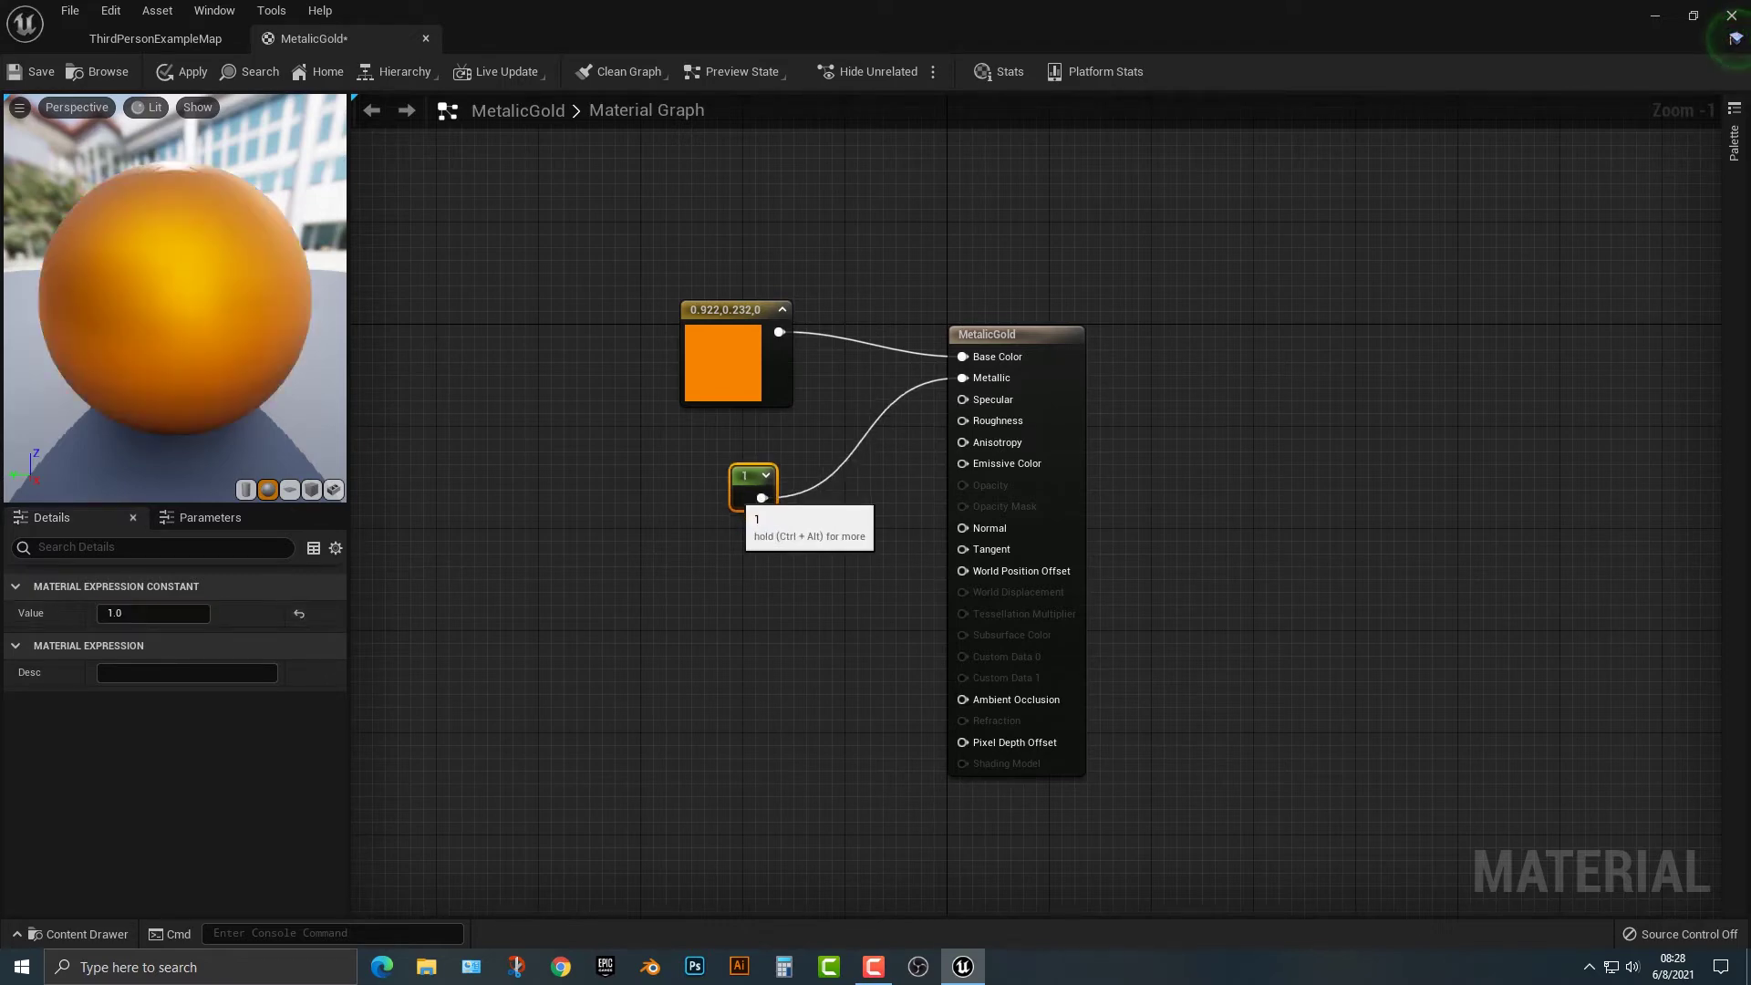
drag(753, 492, 740, 493)
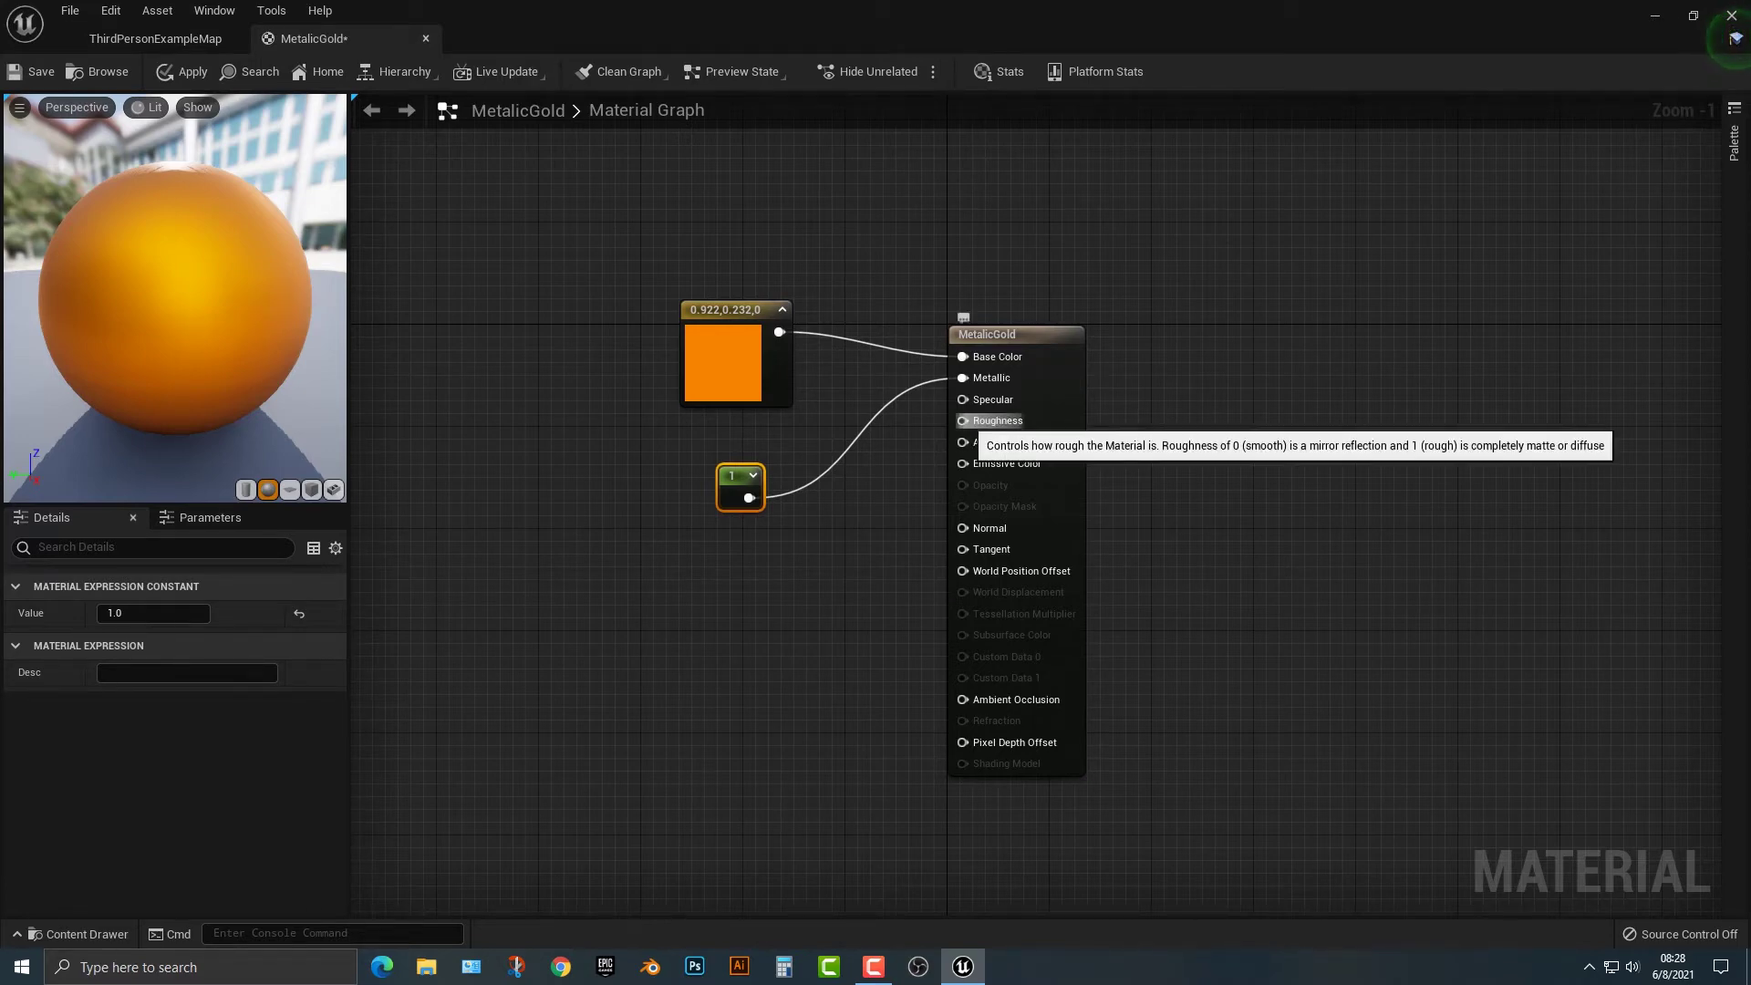
Add a Constant node connected to the material's Roughness input
drag(963, 420, 781, 578)
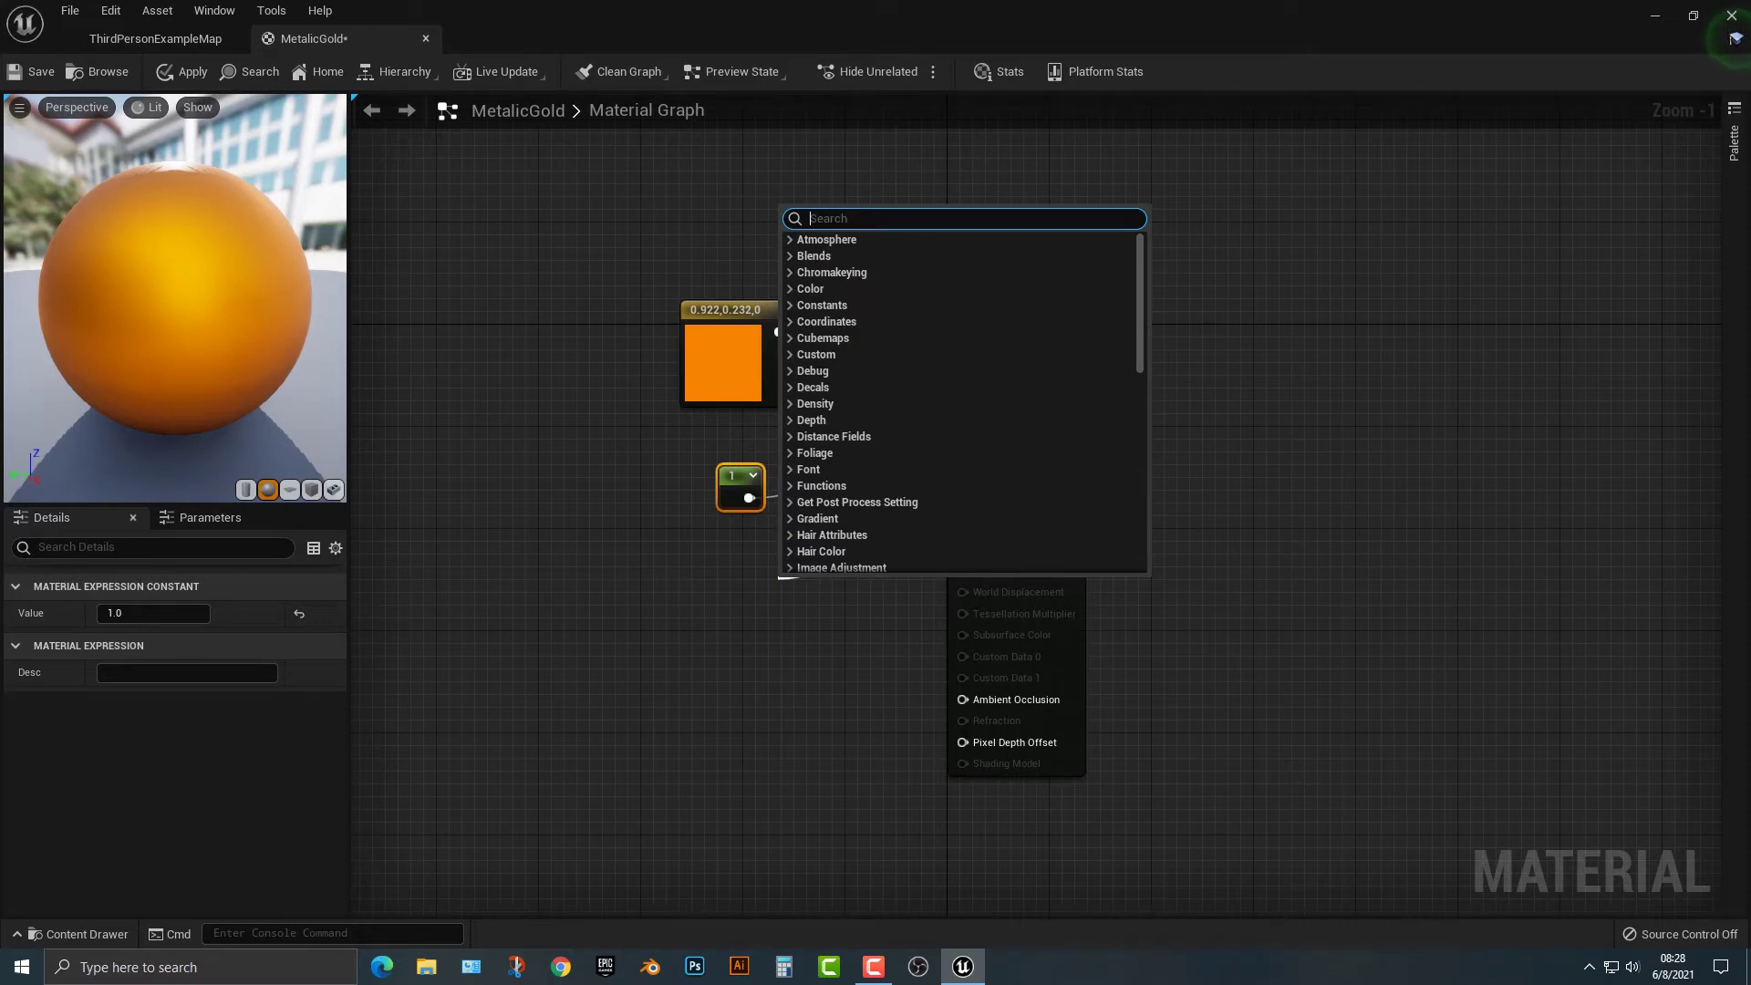
text(con)
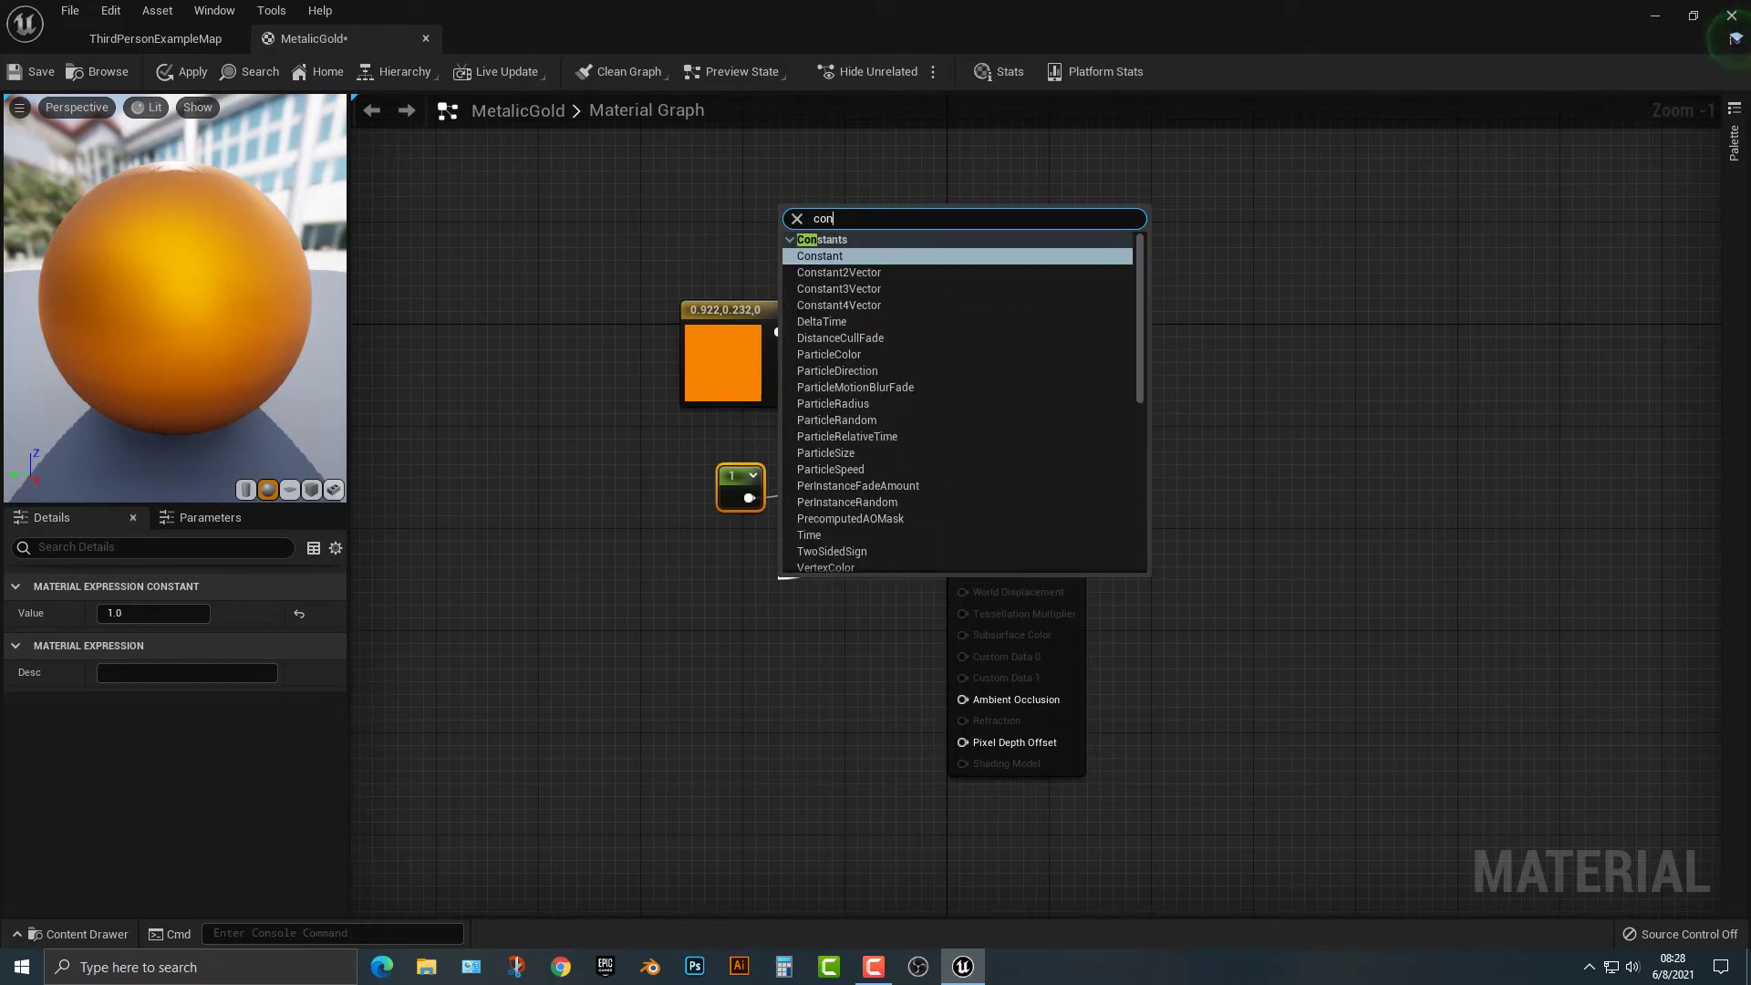
key(Return)
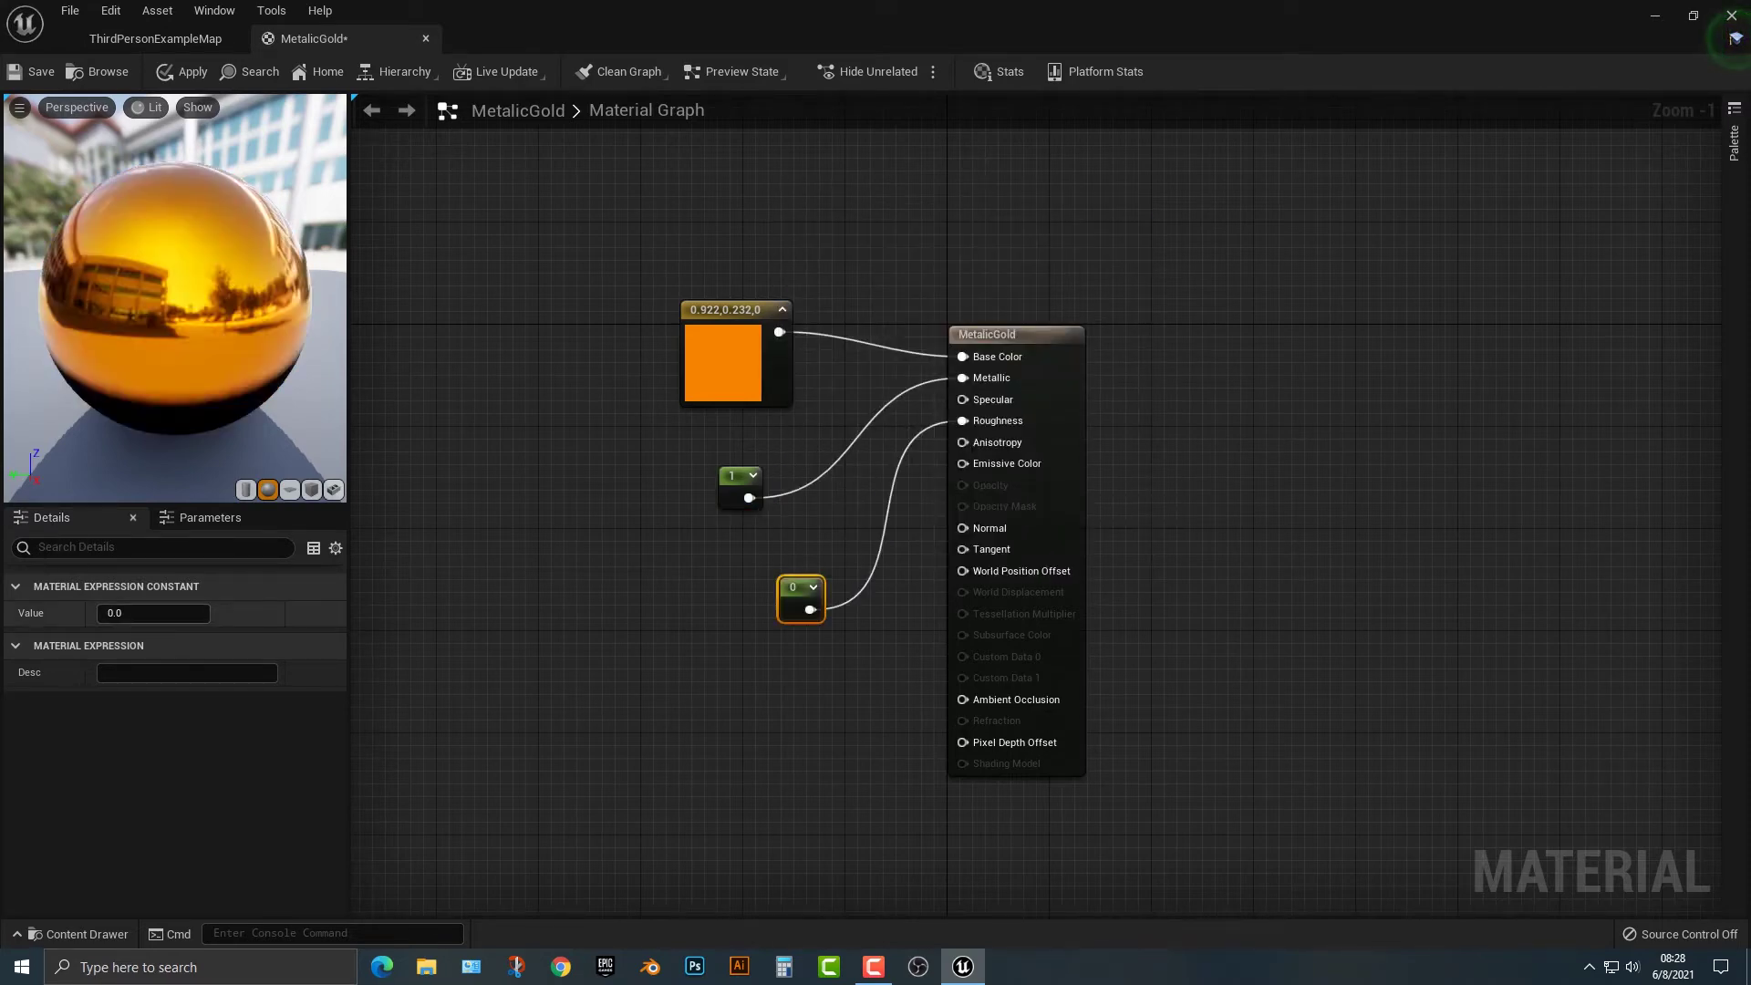
Try Roughness constant values of 0.5, 0.1 and 1 to compare the preview sphere's reflections
click(155, 613)
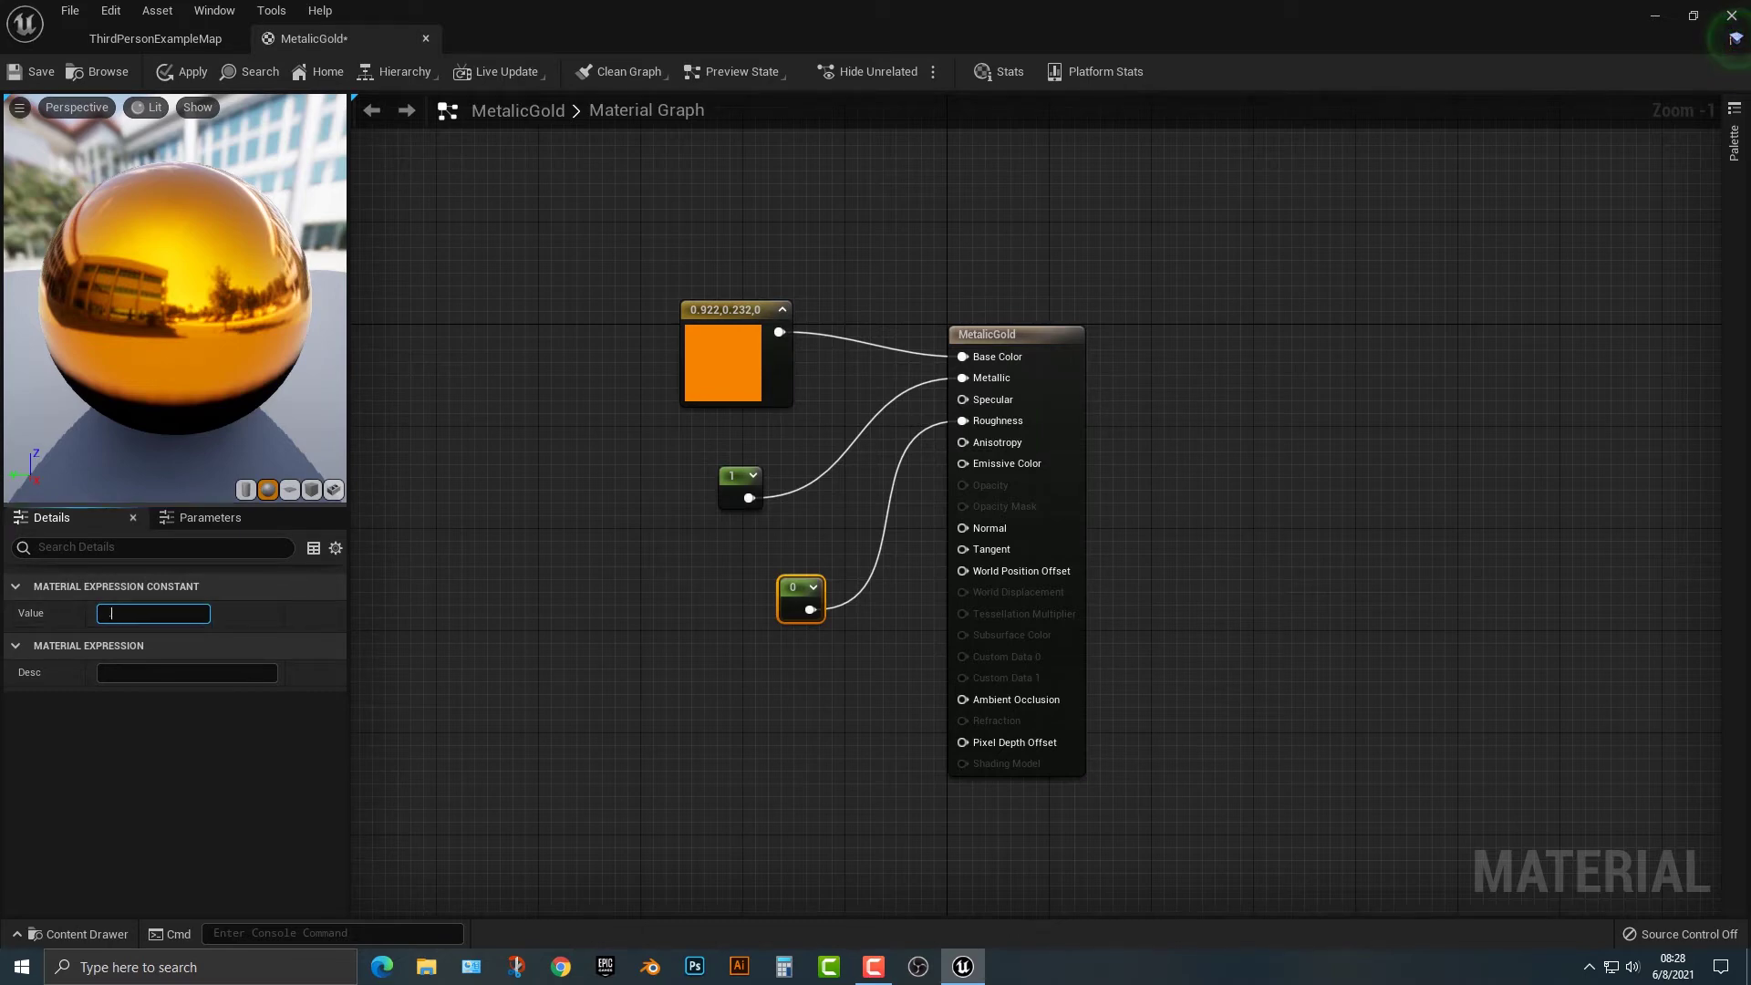
text(.5)
key(Return)
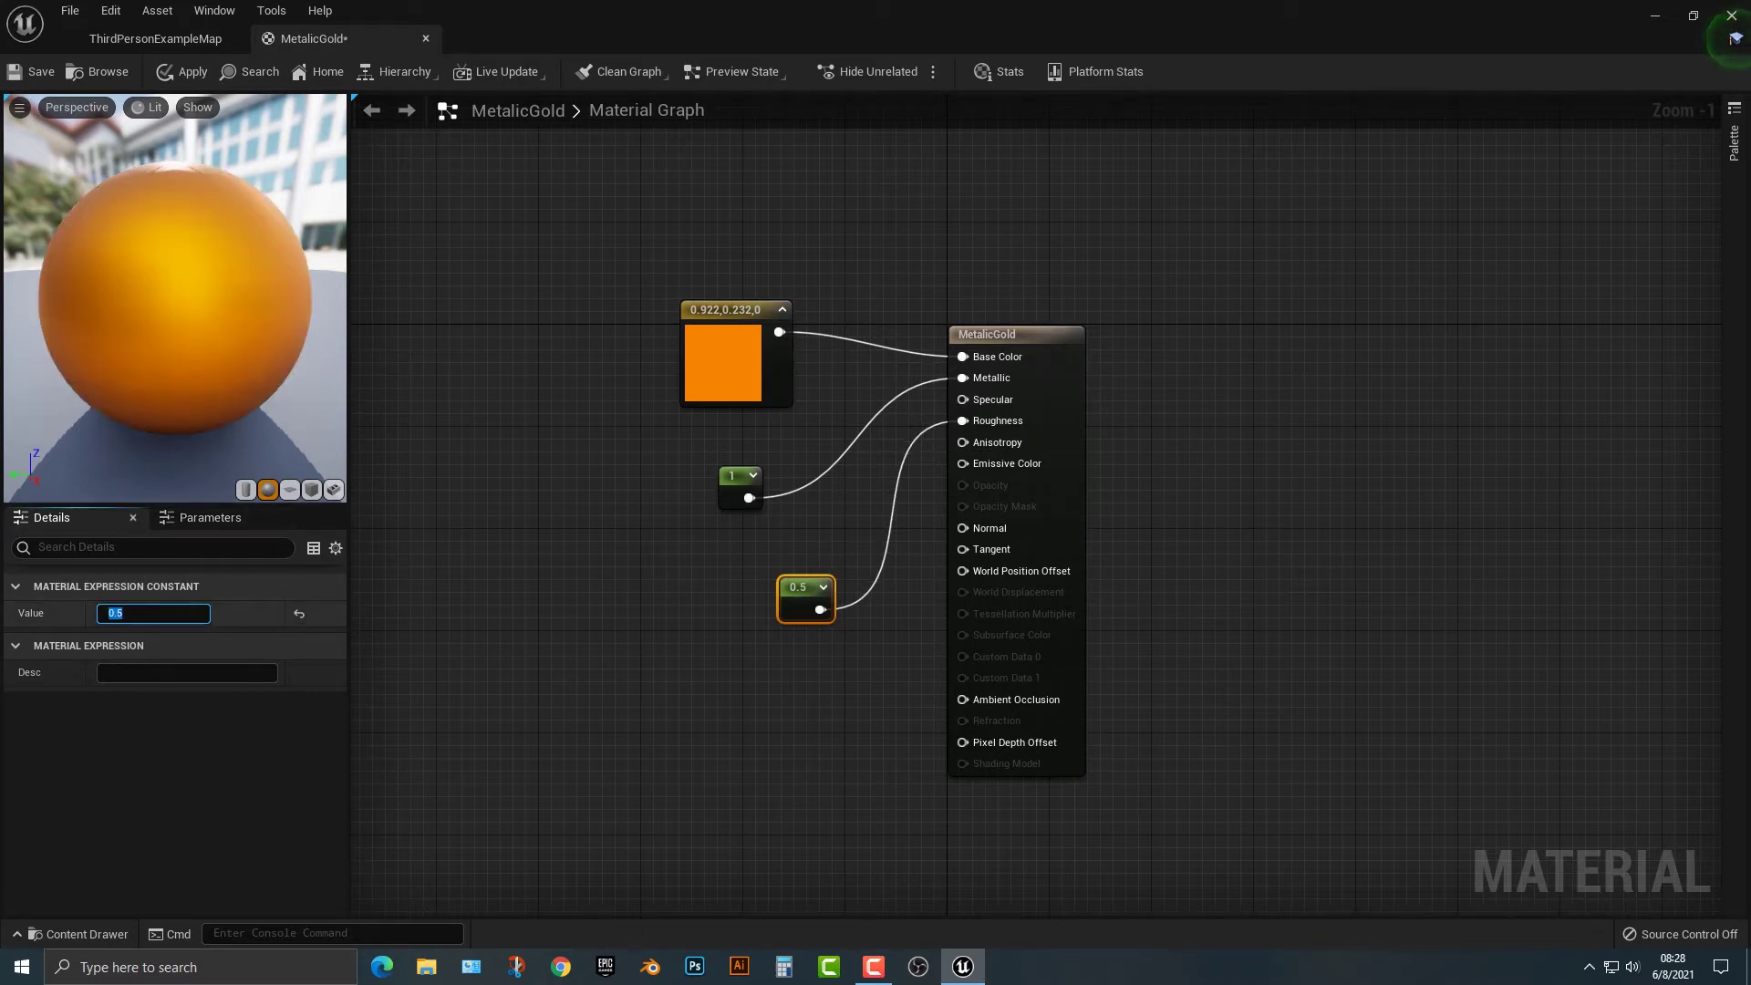
key(Return)
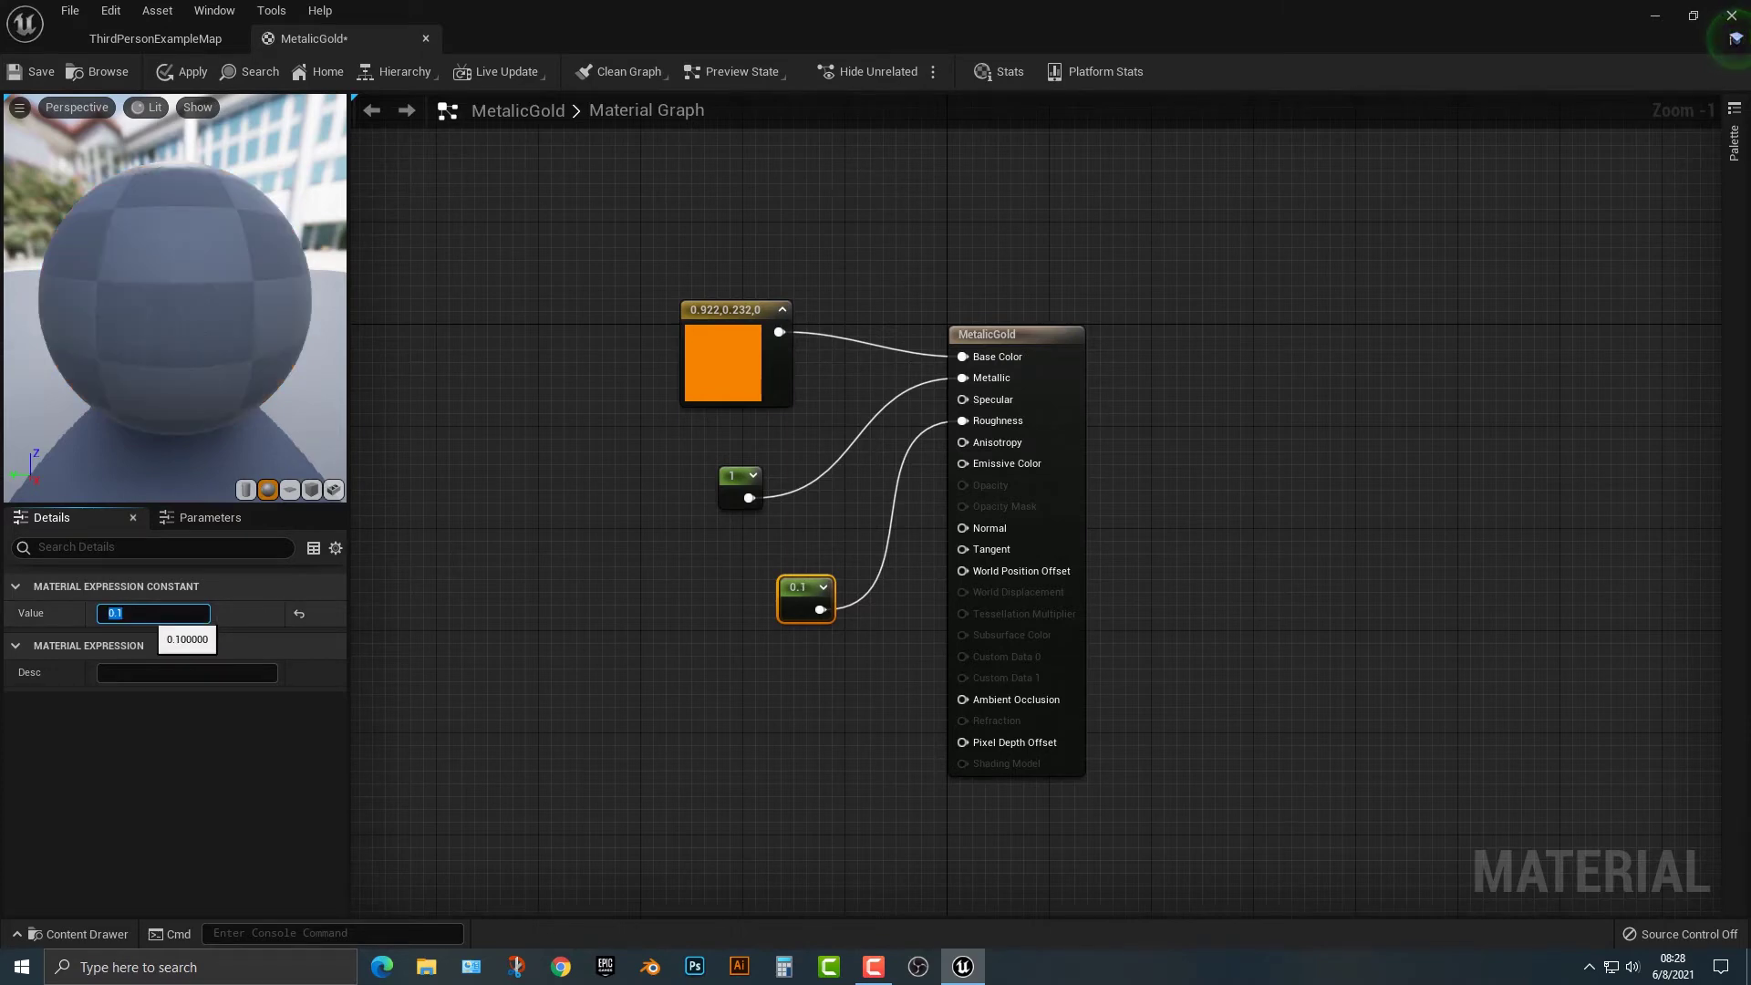
key(Return)
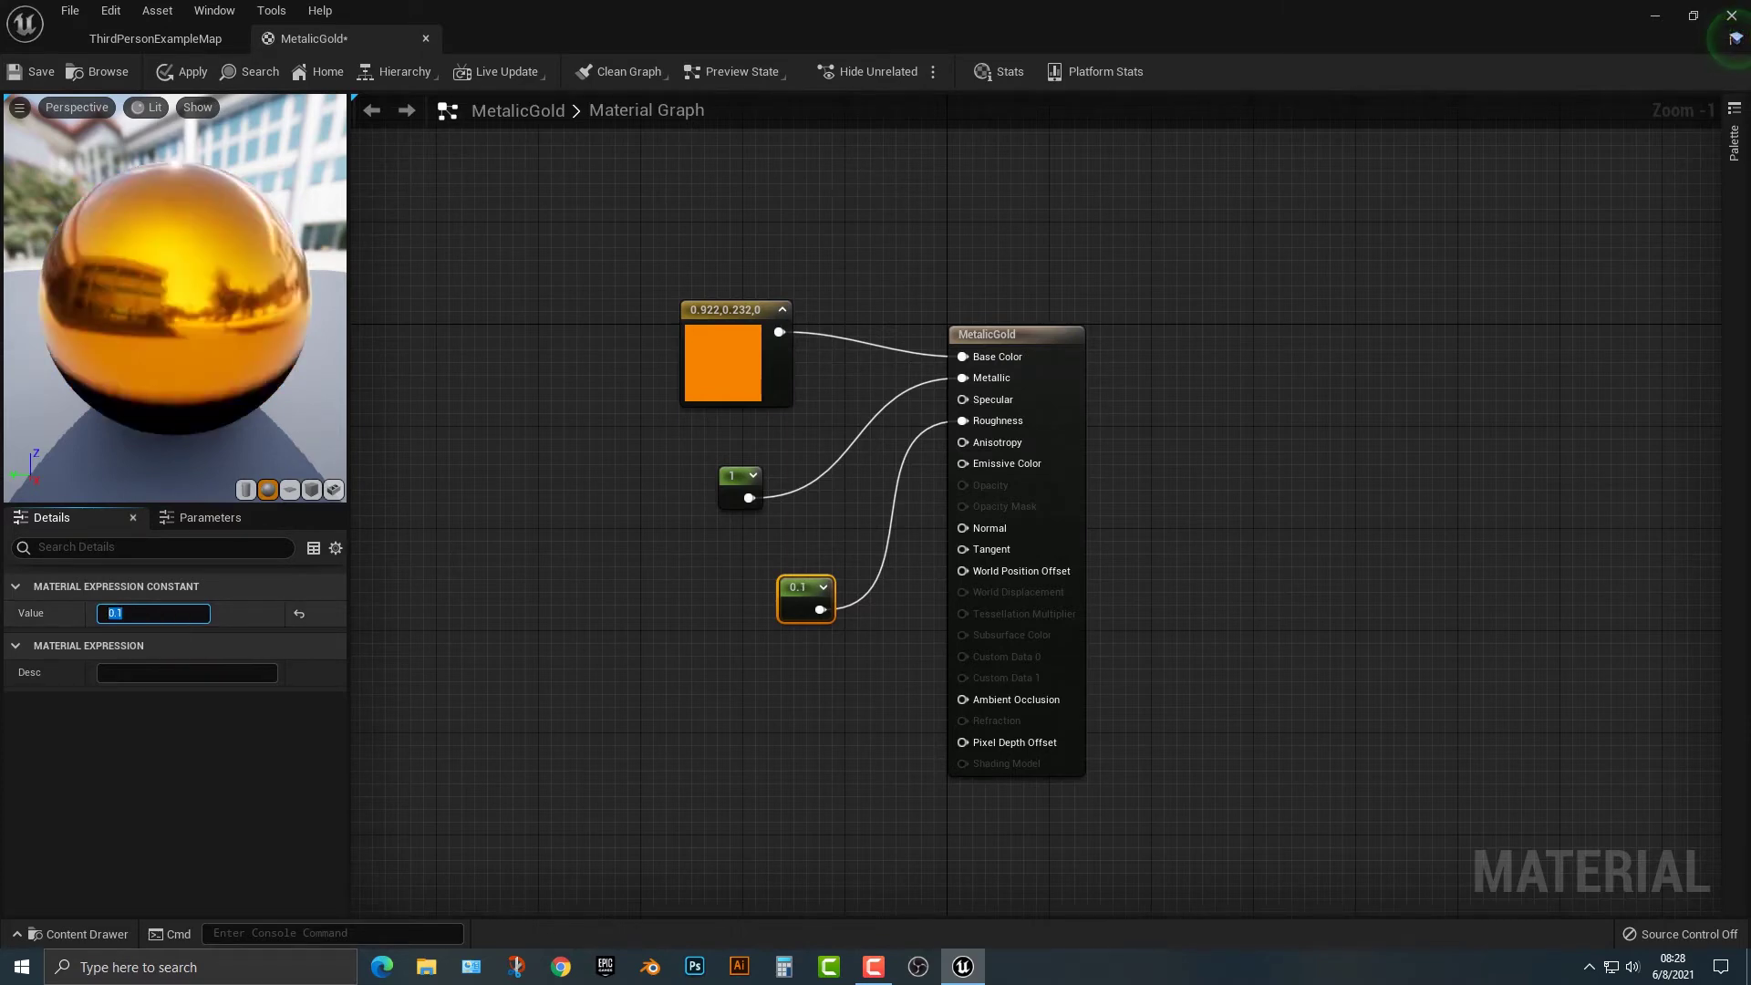
text(1)
key(Return)
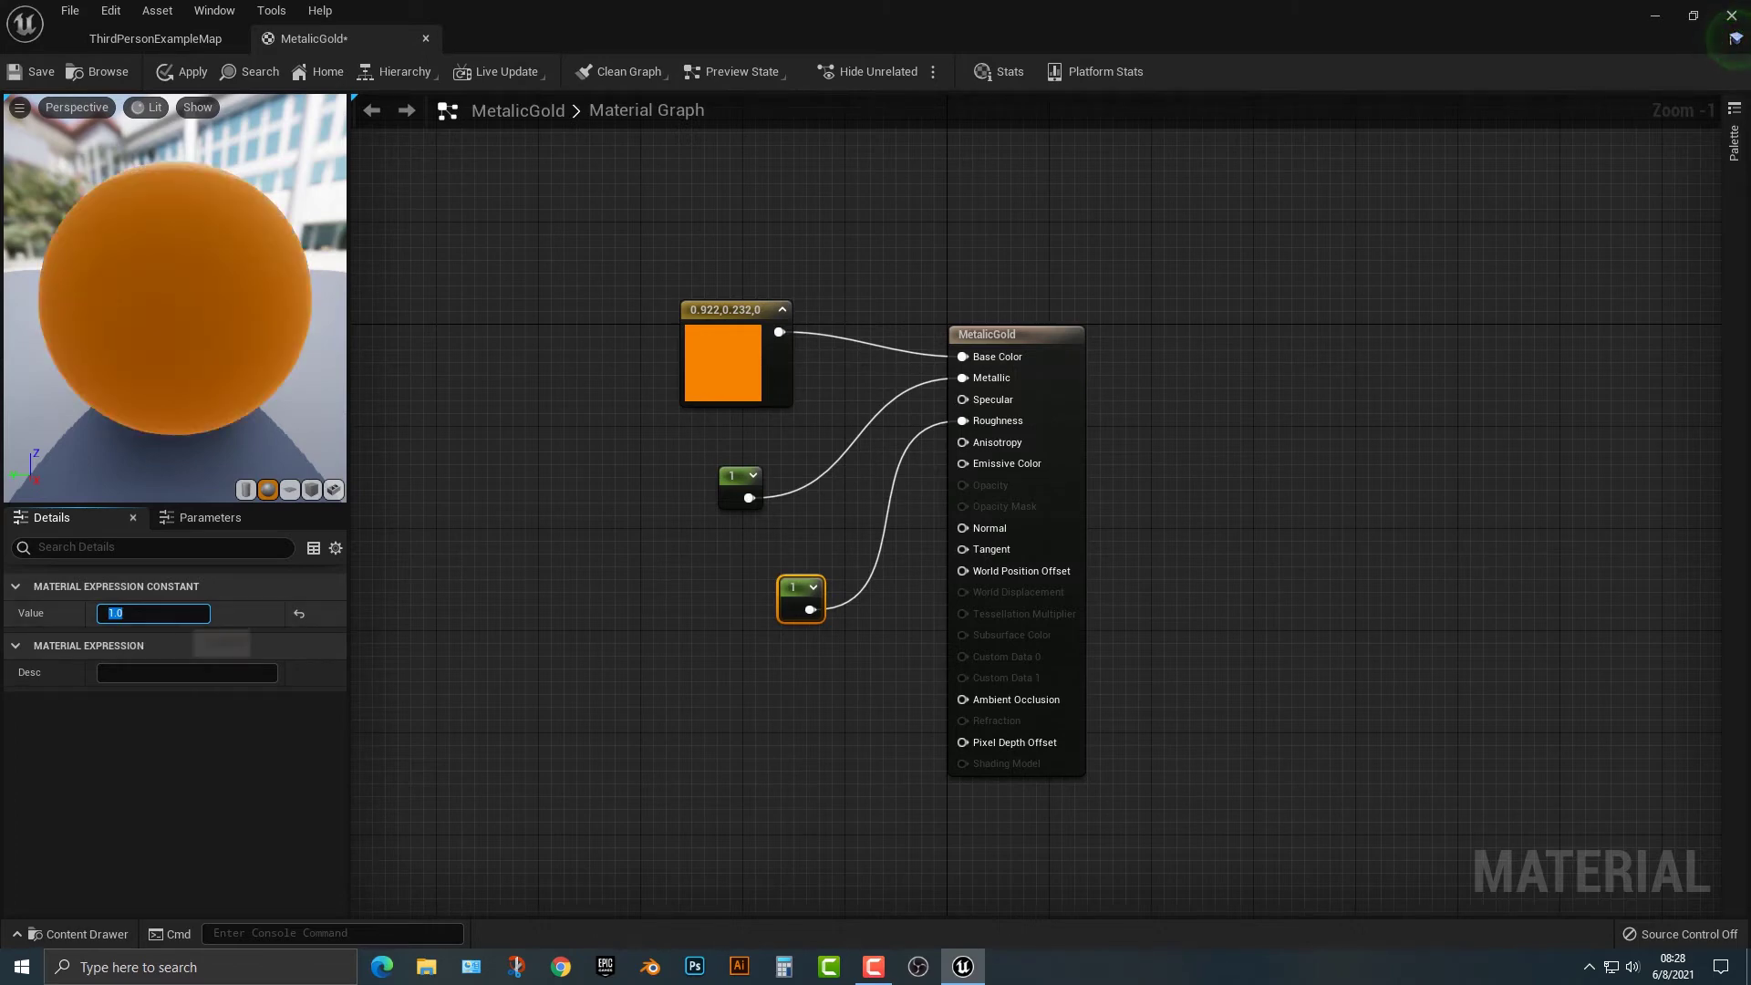
Set the Roughness constant to 0 and apply the material changes, returning to the ThirdPersonExampleMap level
text(0)
key(Return)
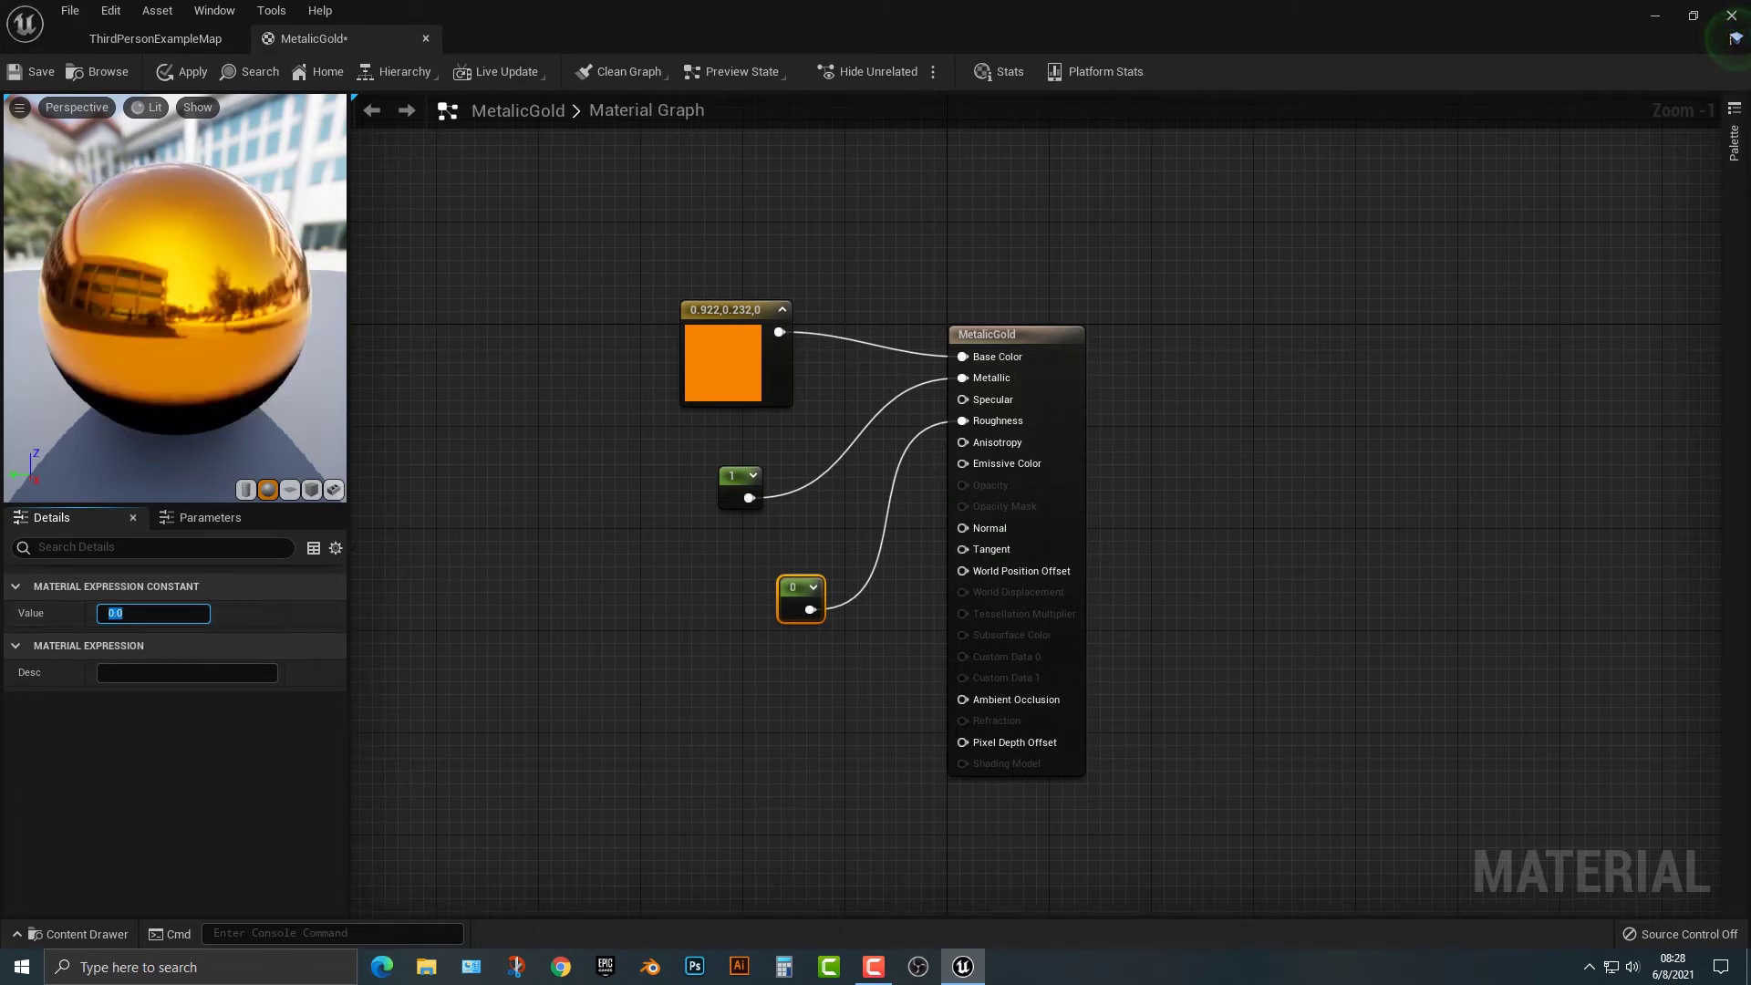
click(185, 74)
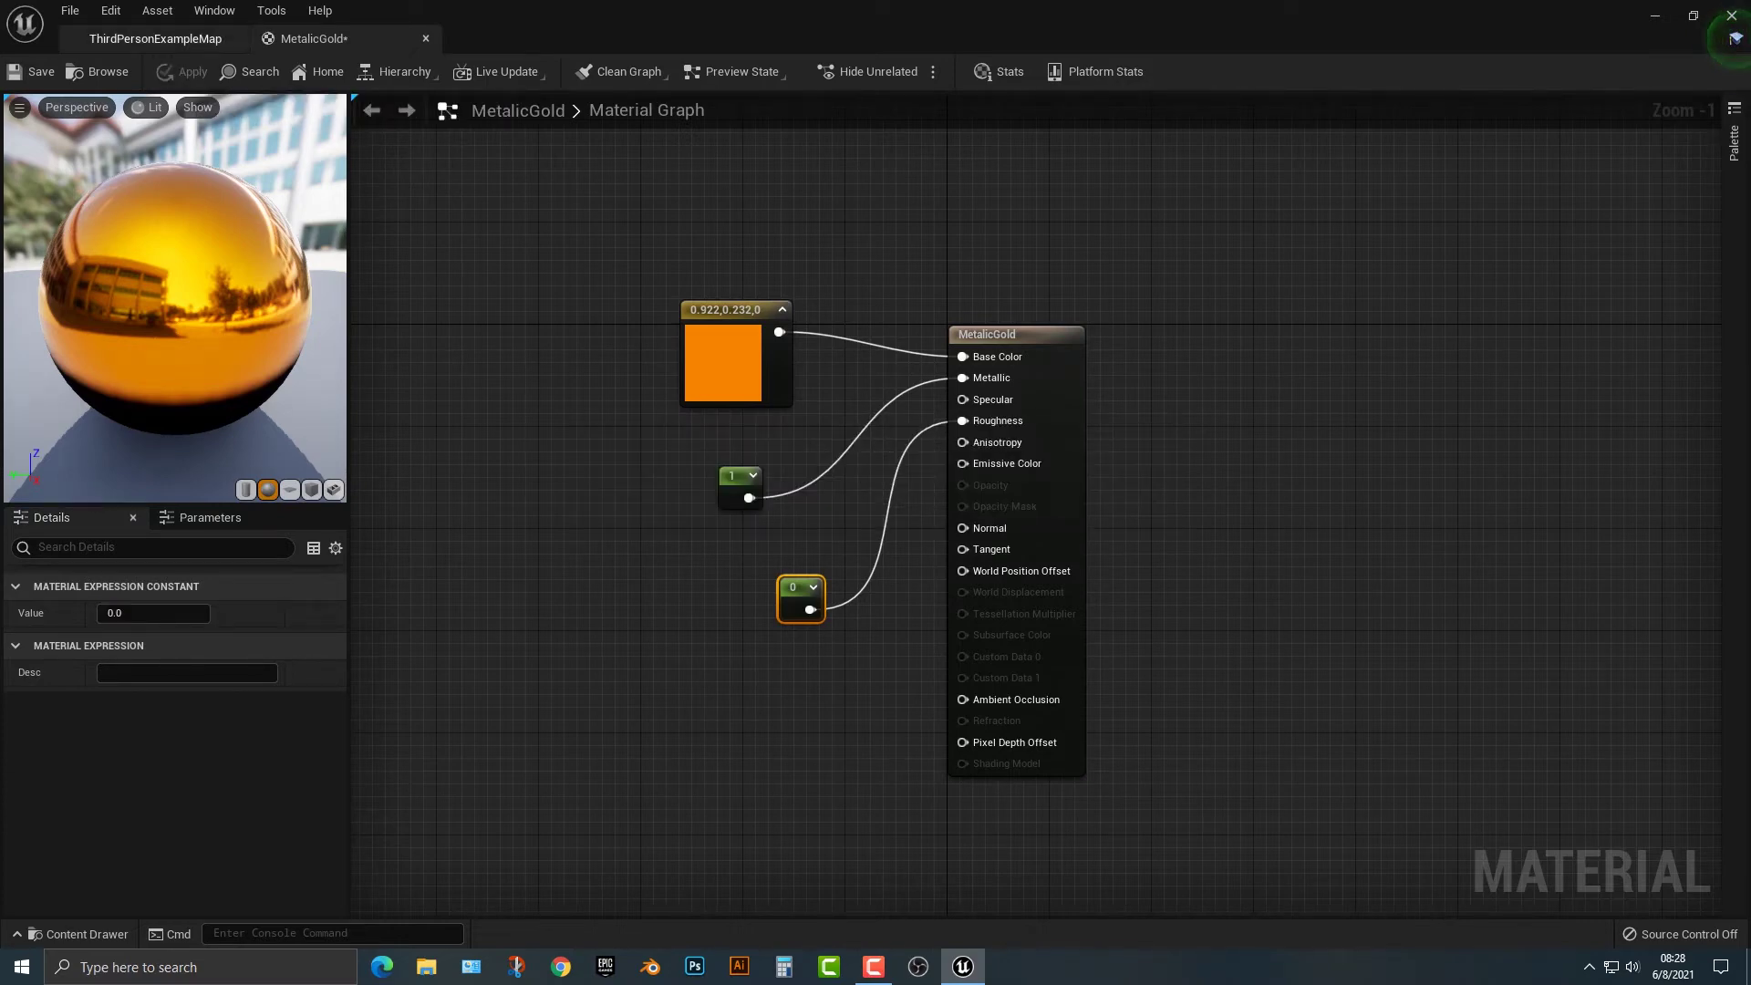
click(155, 38)
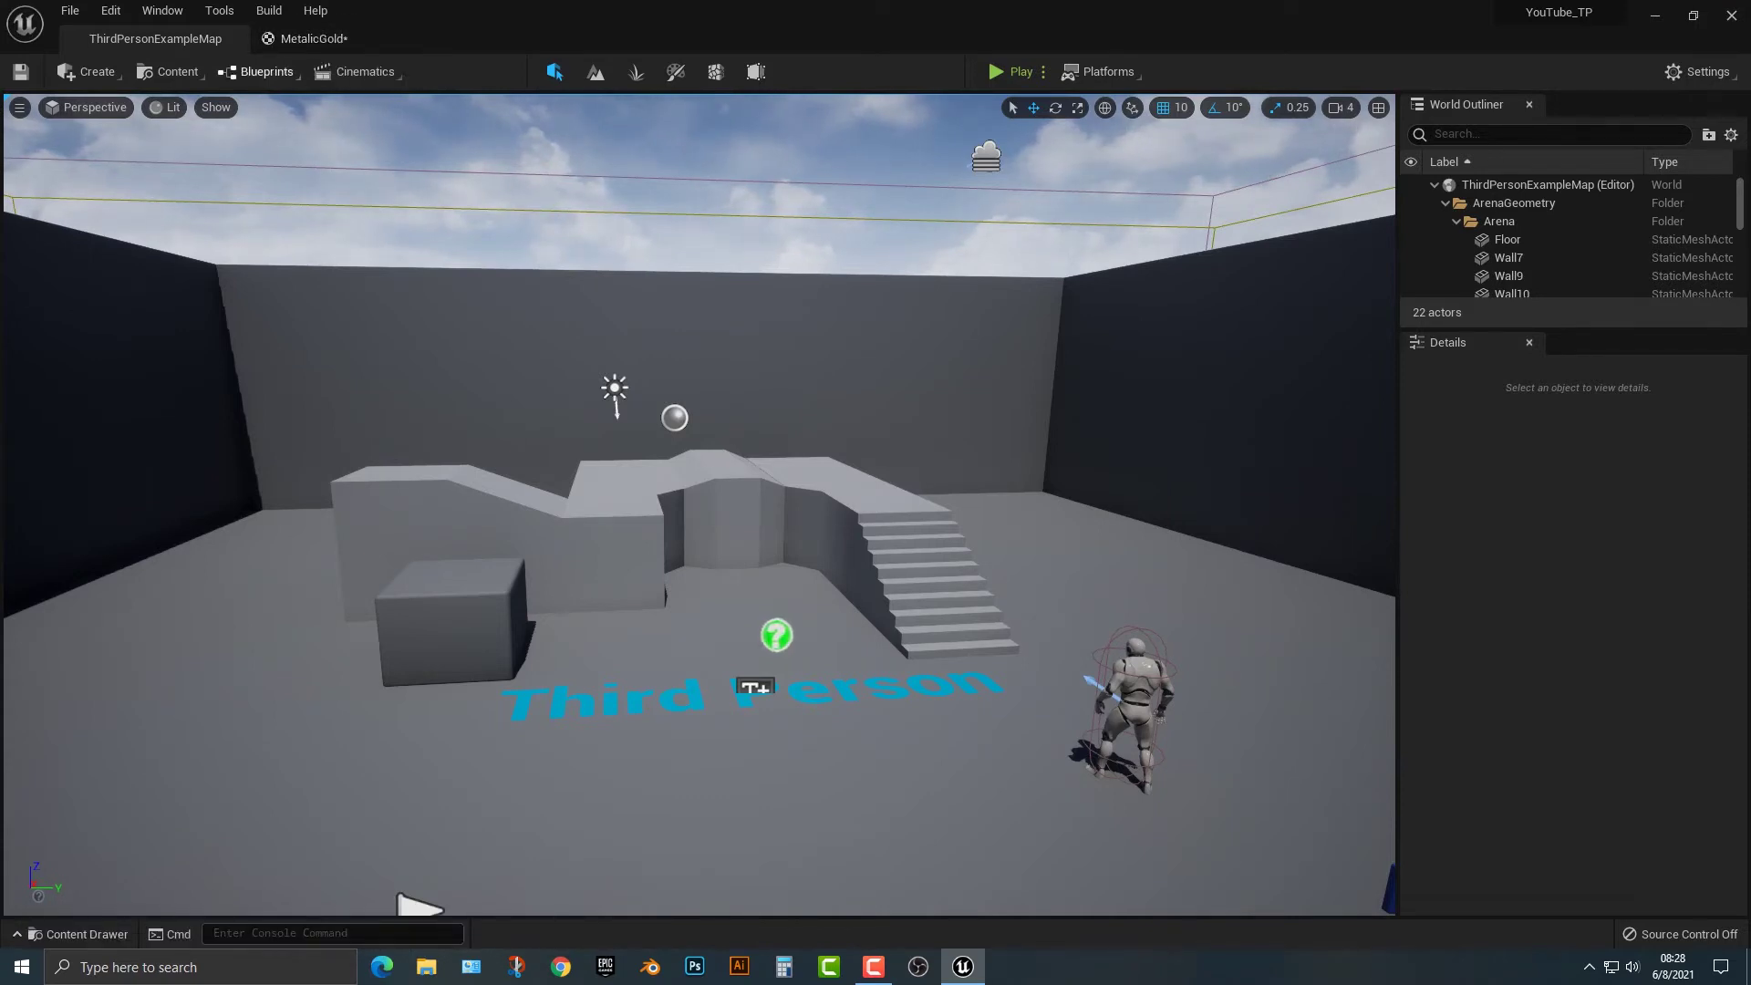
click(80, 935)
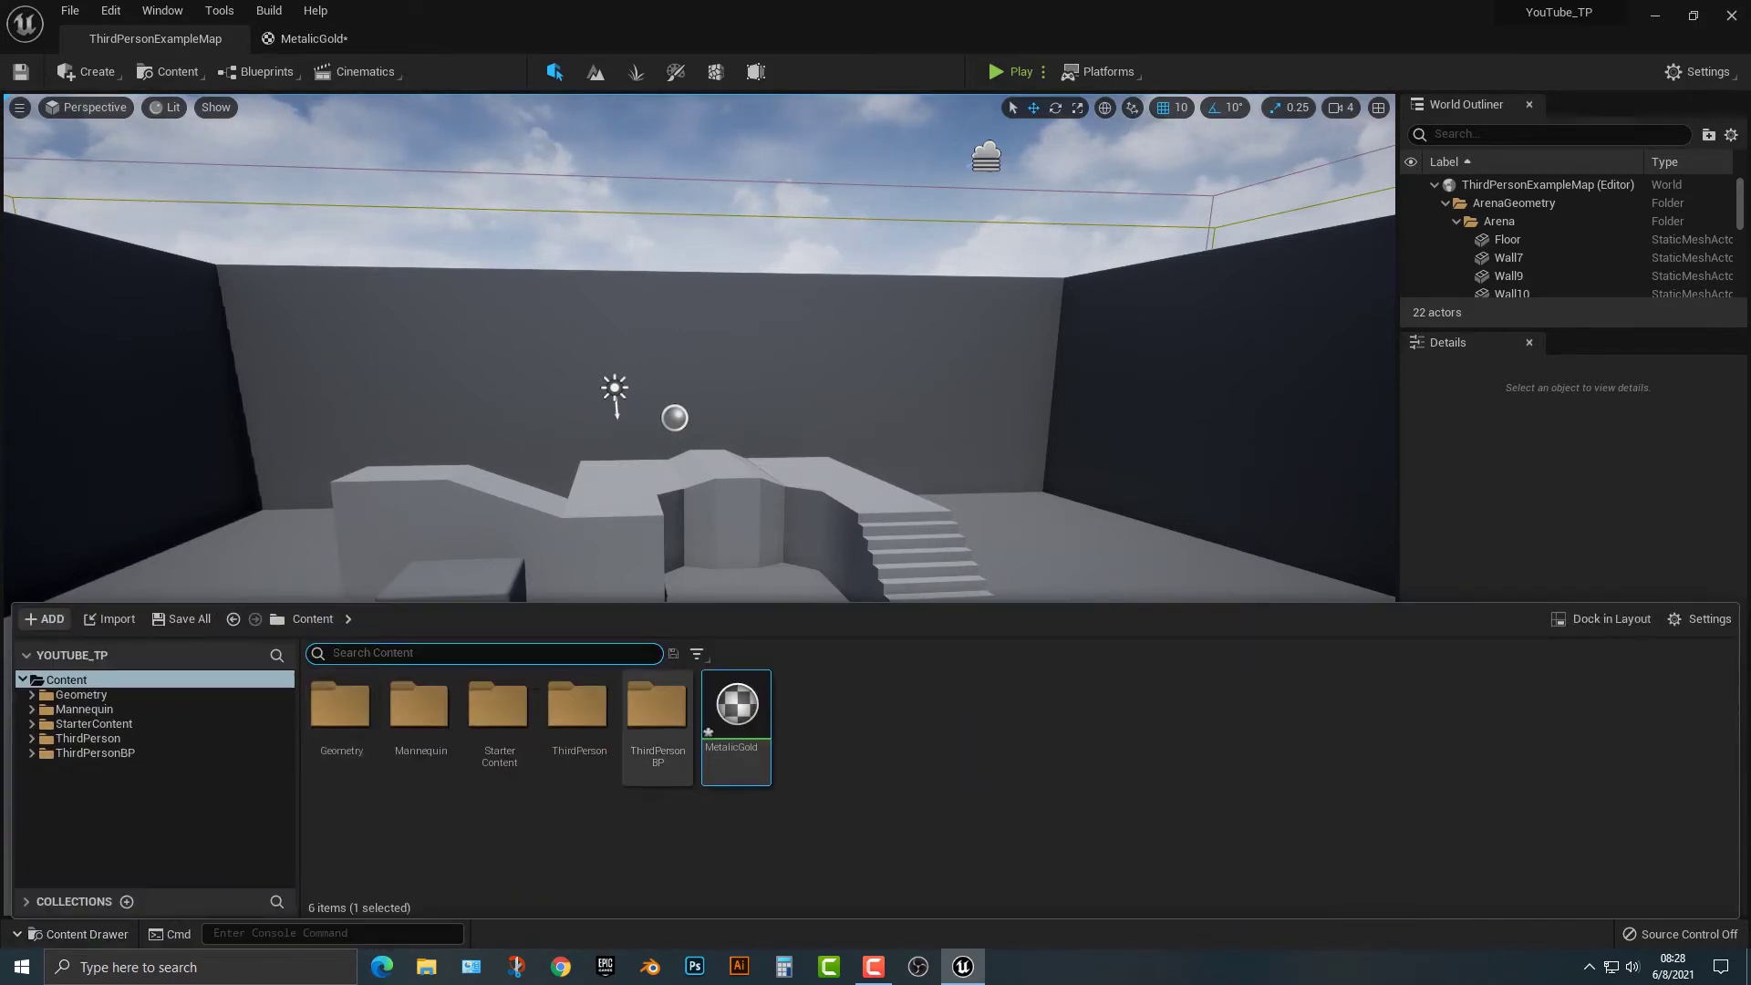
right_click(897, 759)
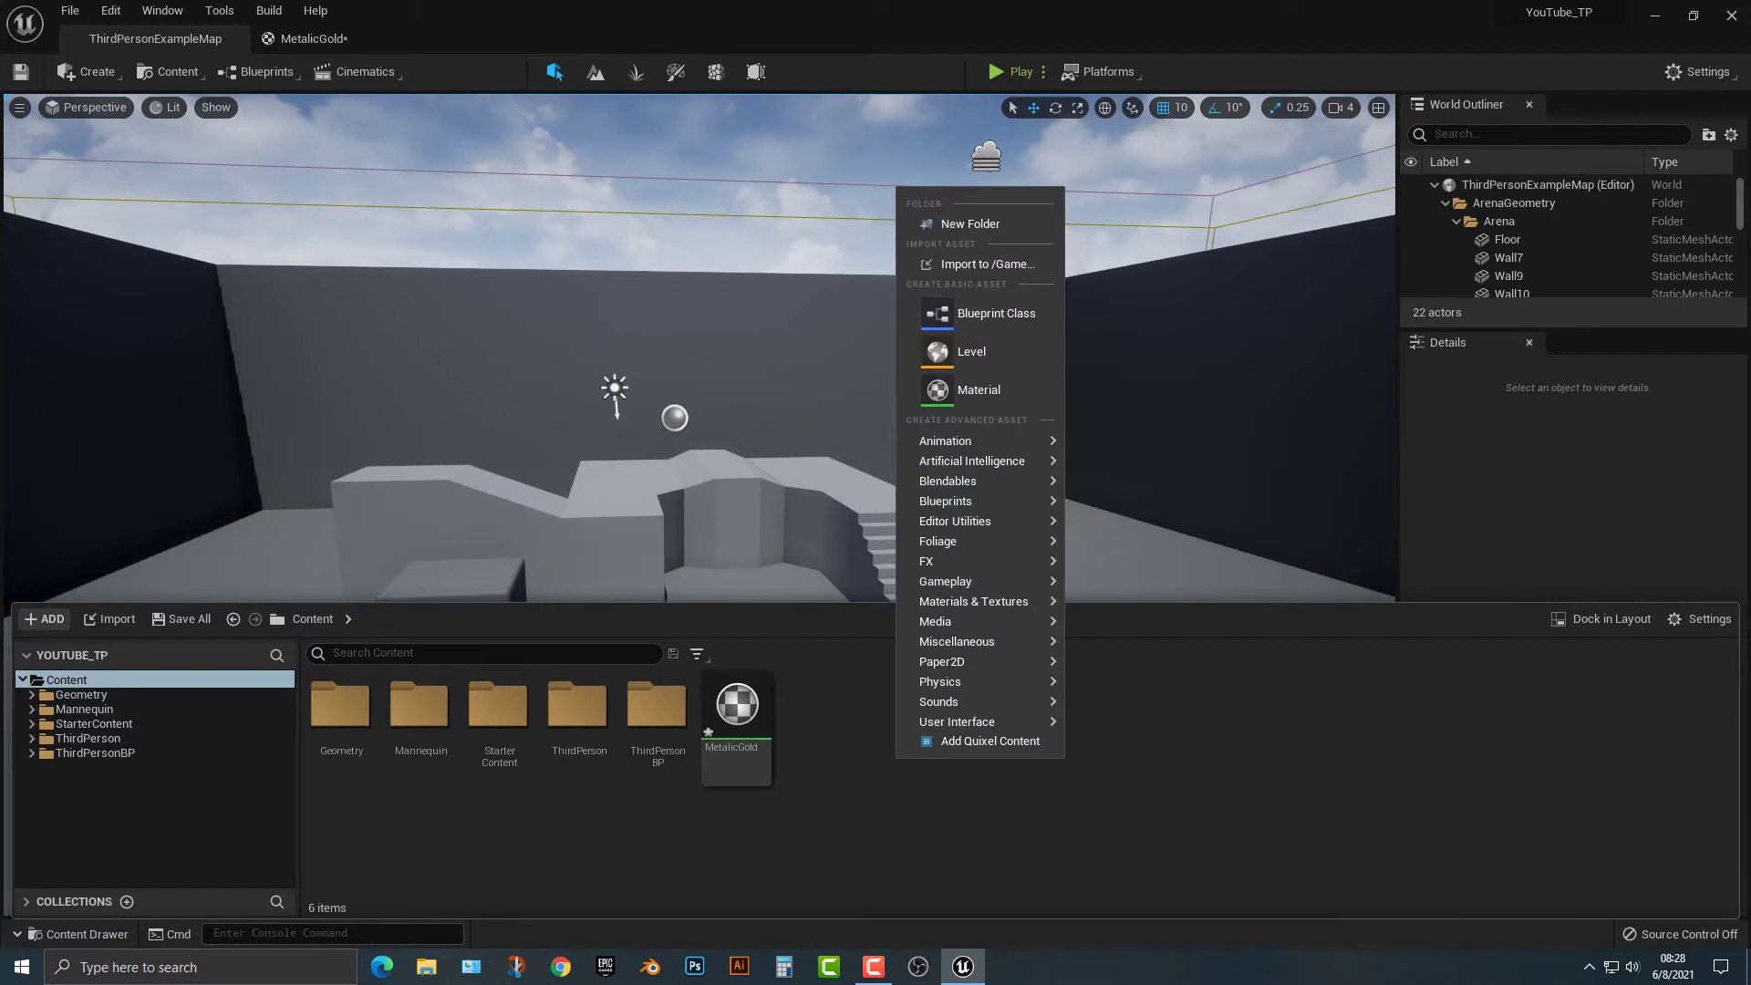
click(720, 511)
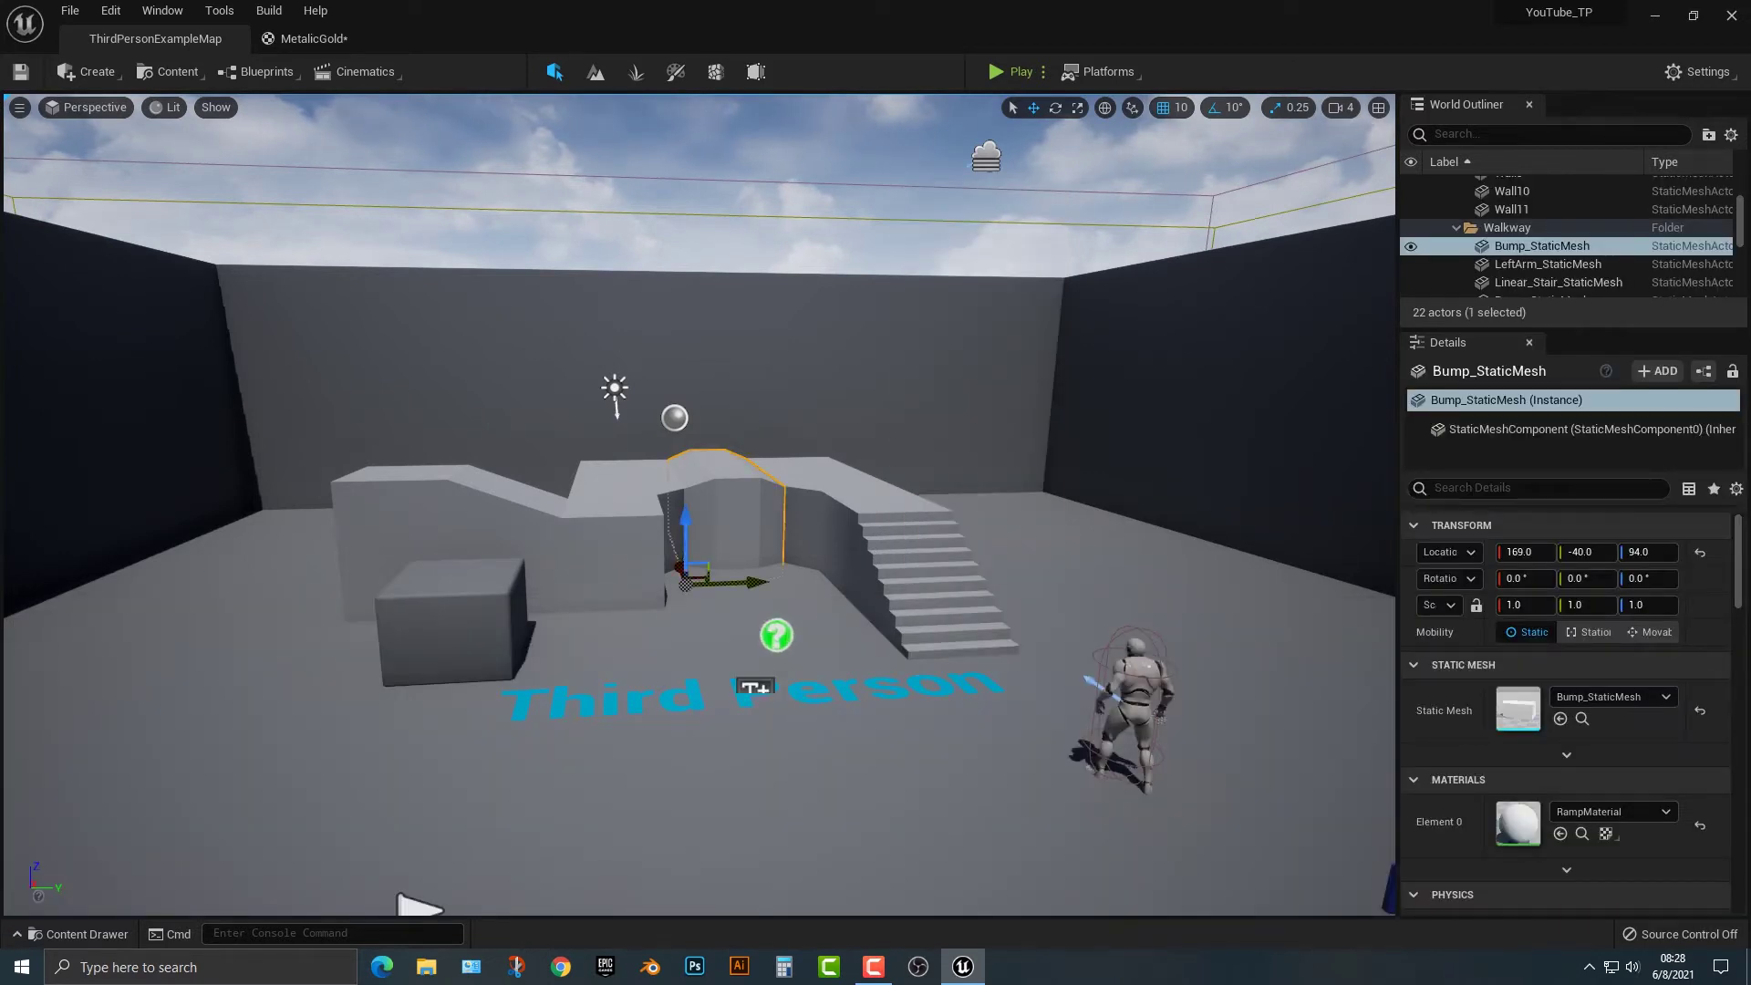
right_click(695, 725)
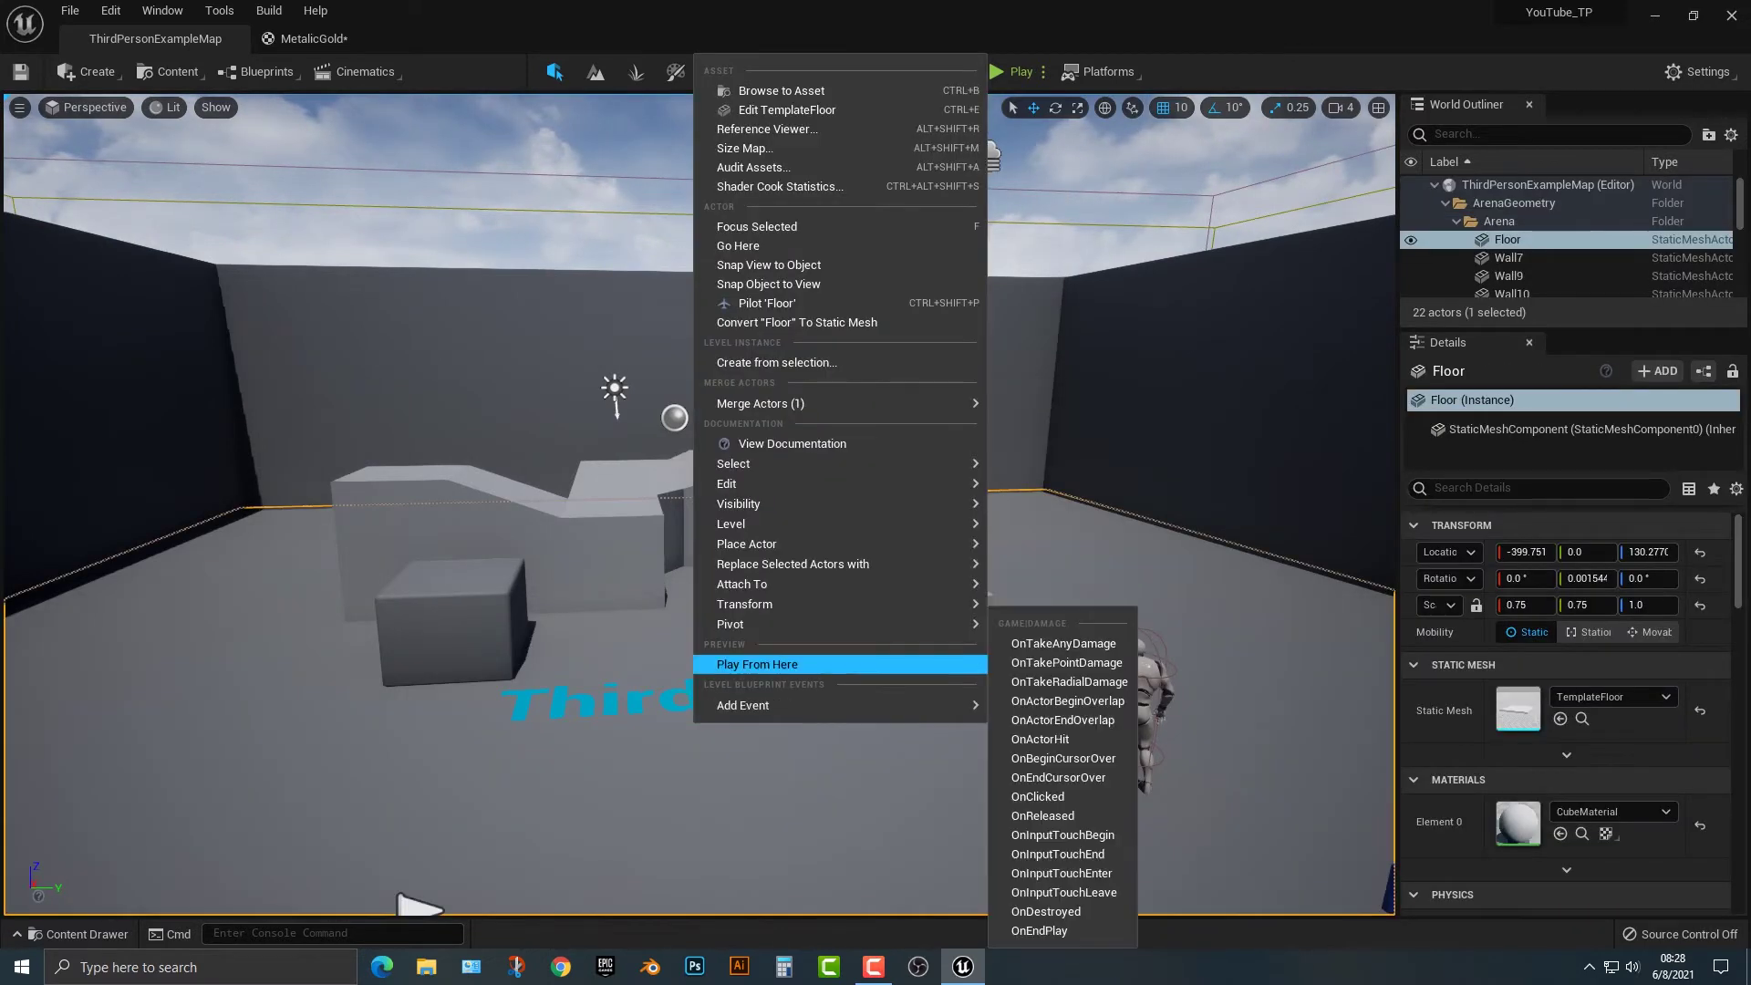
key(Escape)
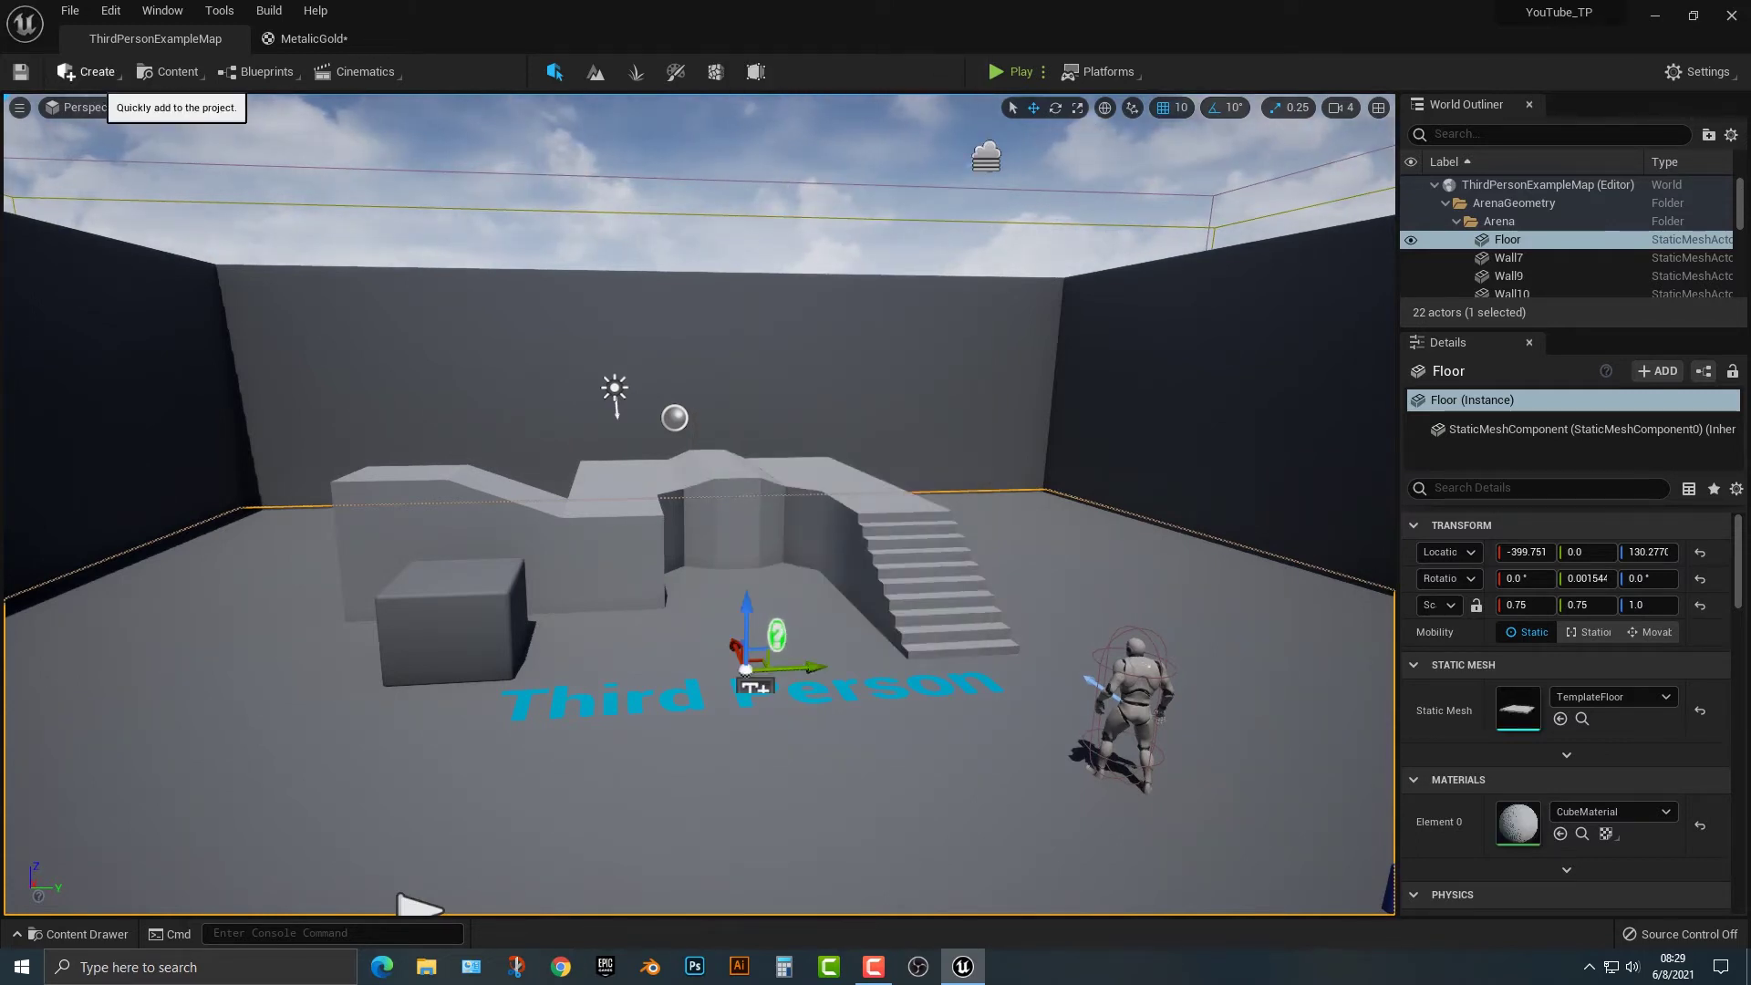
Add a cube and a sphere shape to the level, and move the sphere beside the cube to Y 90
click(91, 72)
mouse_move(137, 145)
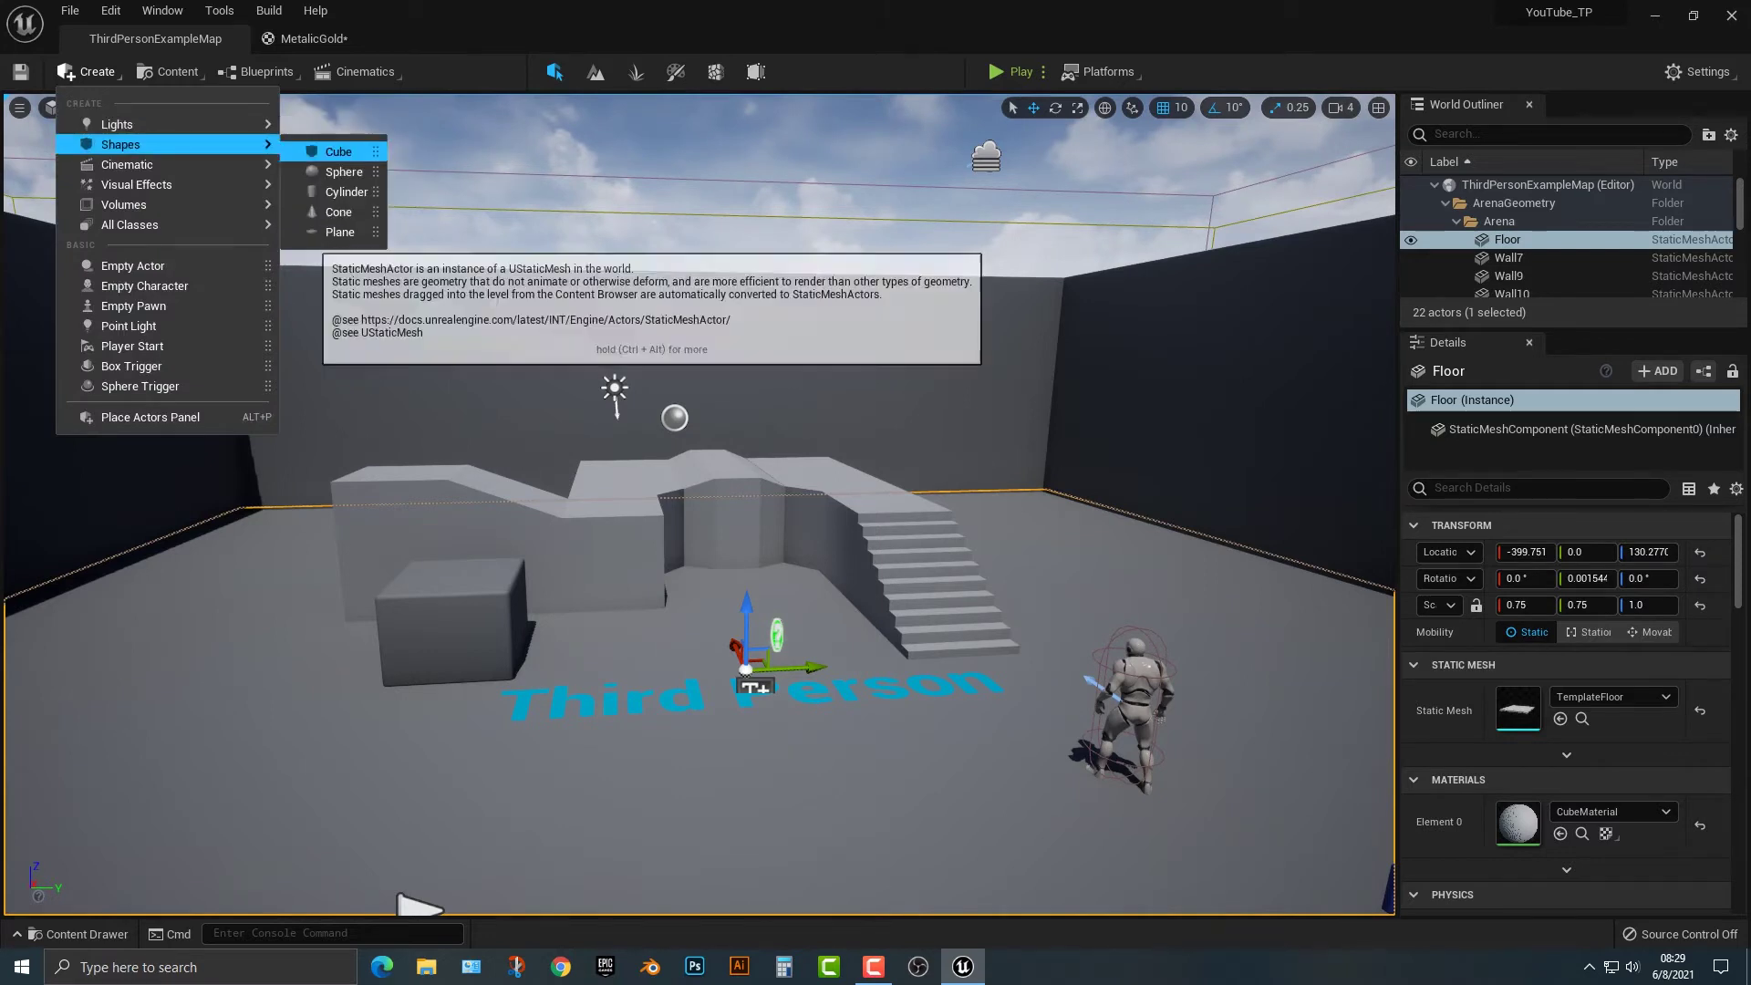
click(337, 151)
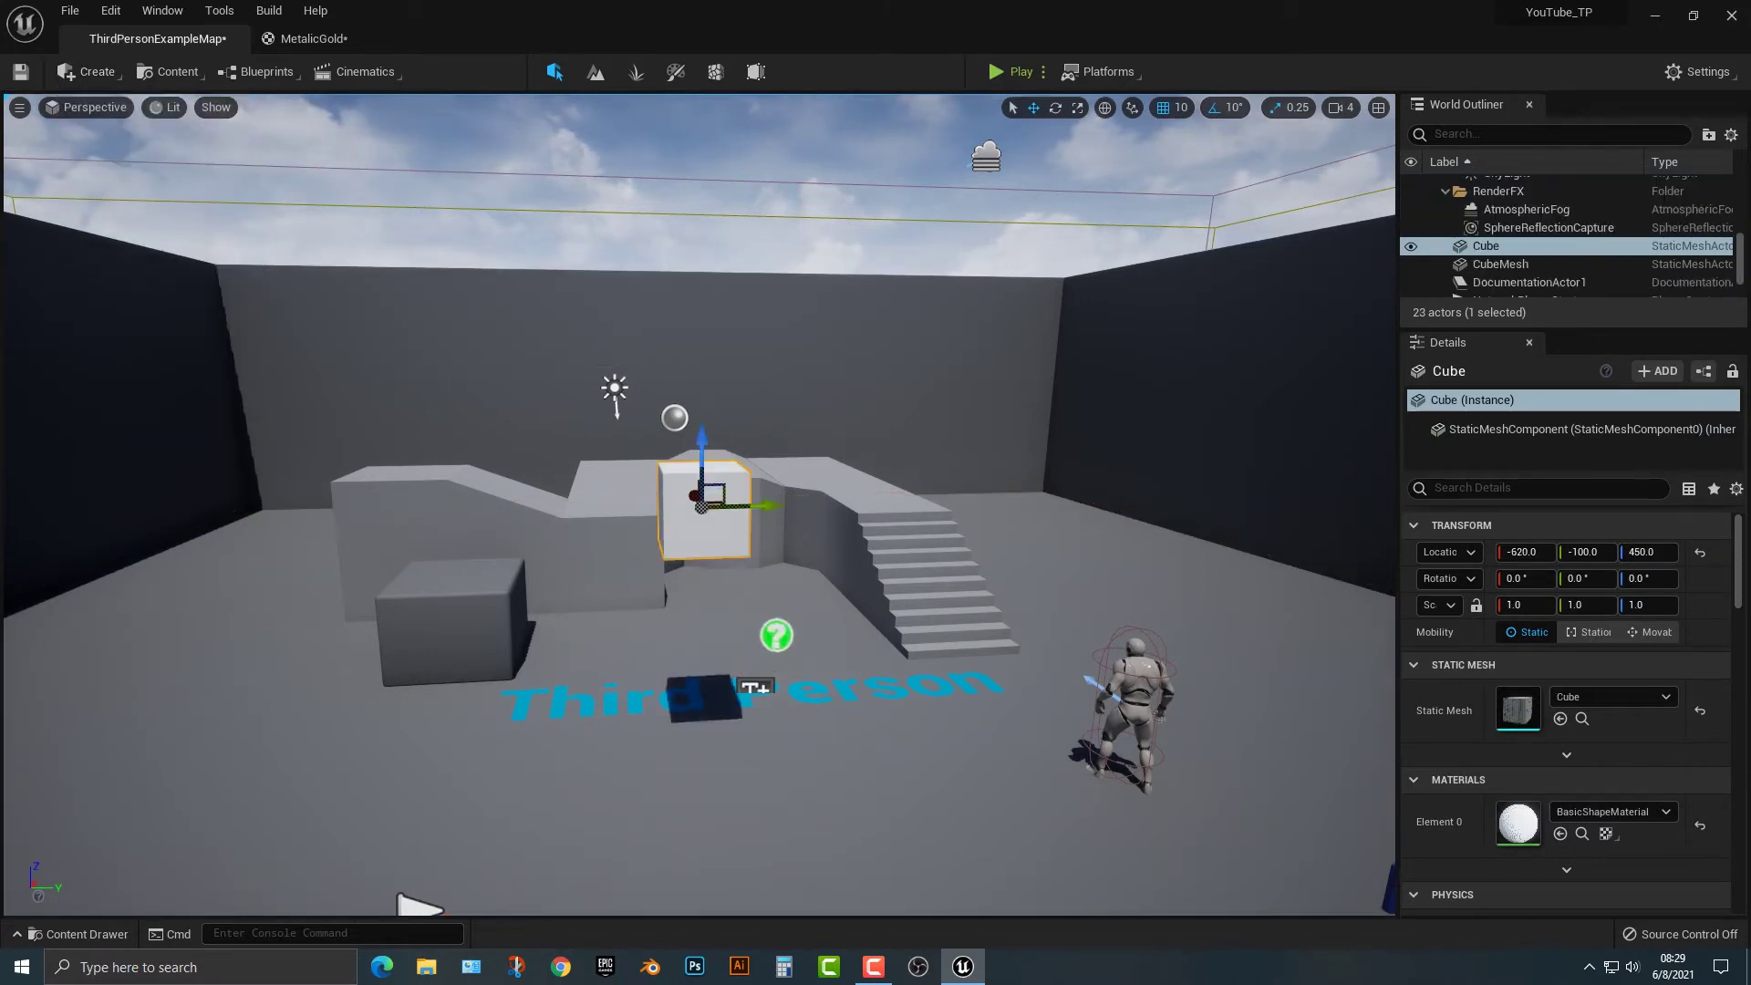
click(91, 71)
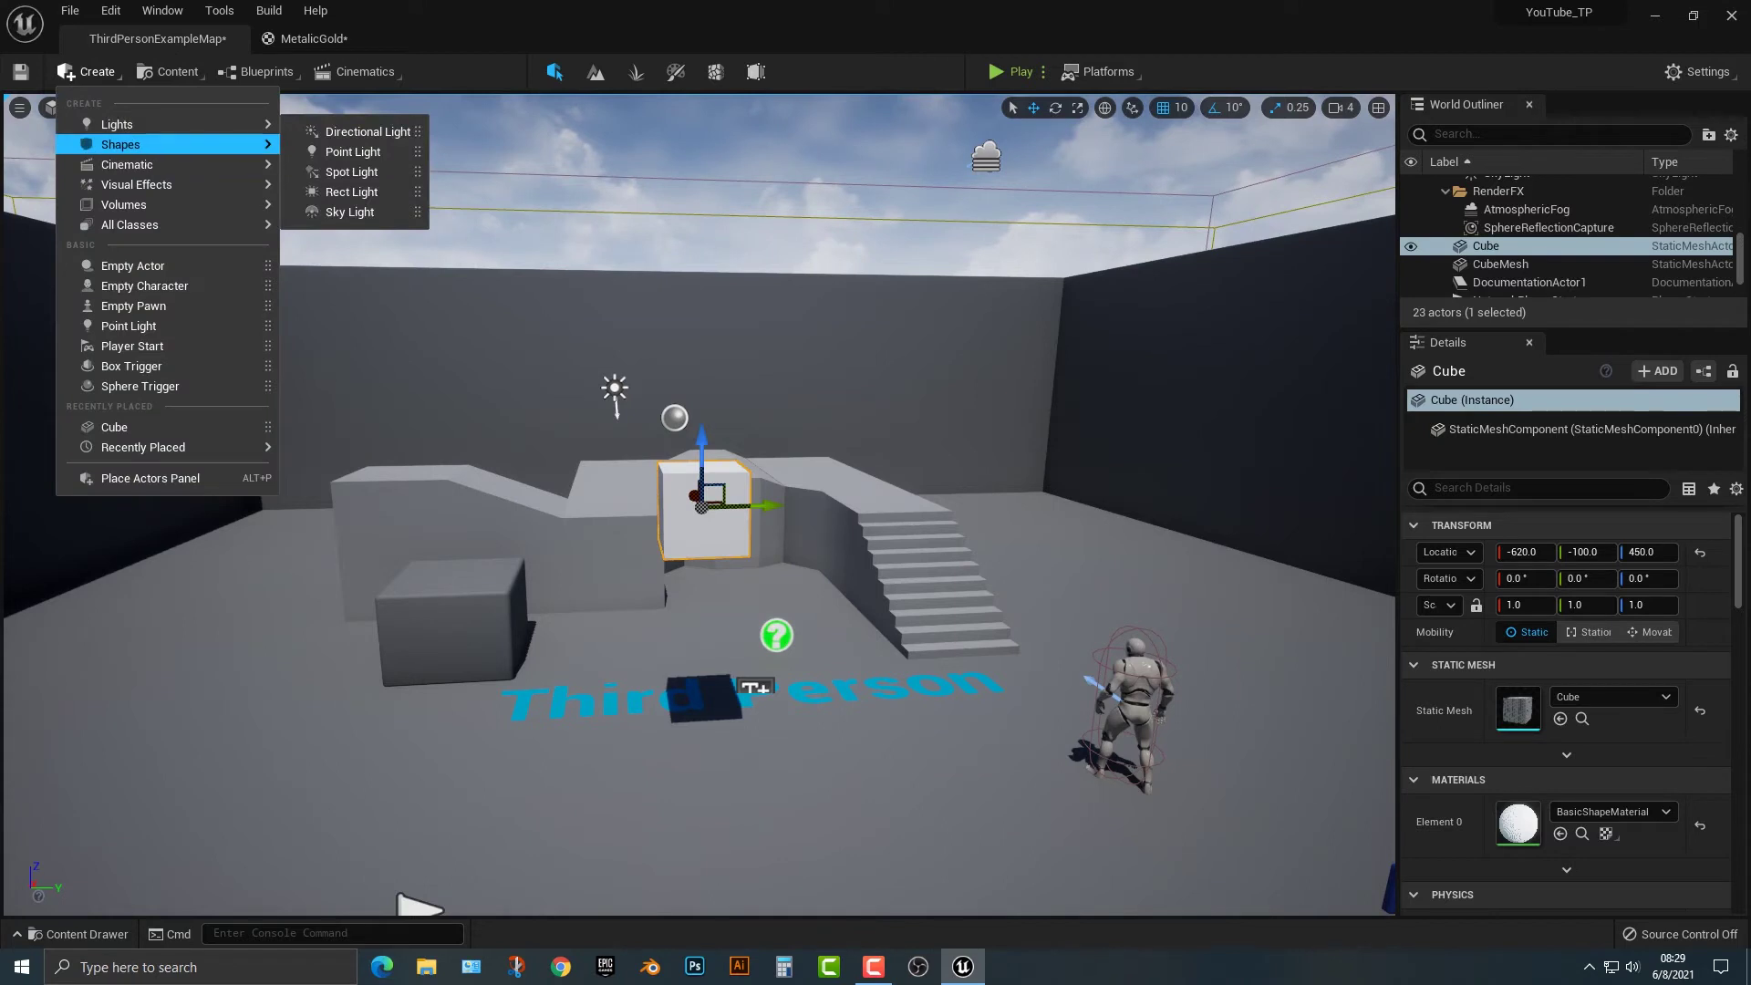
mouse_move(137, 144)
click(343, 172)
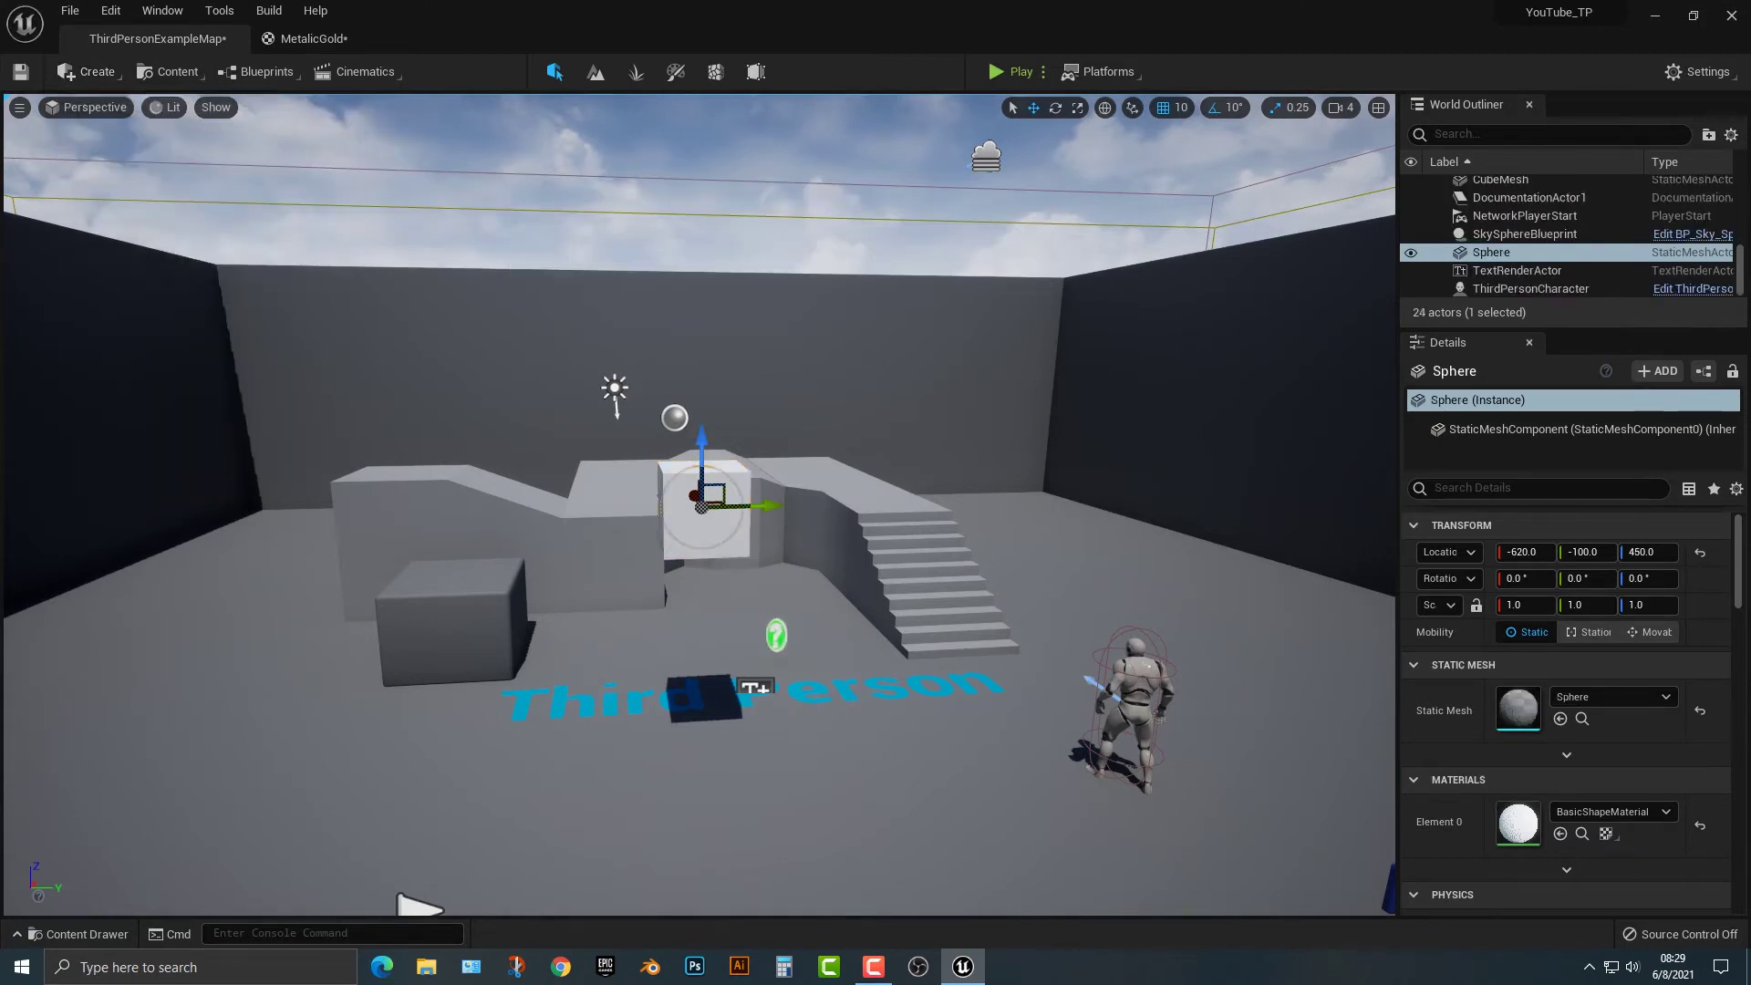
drag(766, 504, 919, 504)
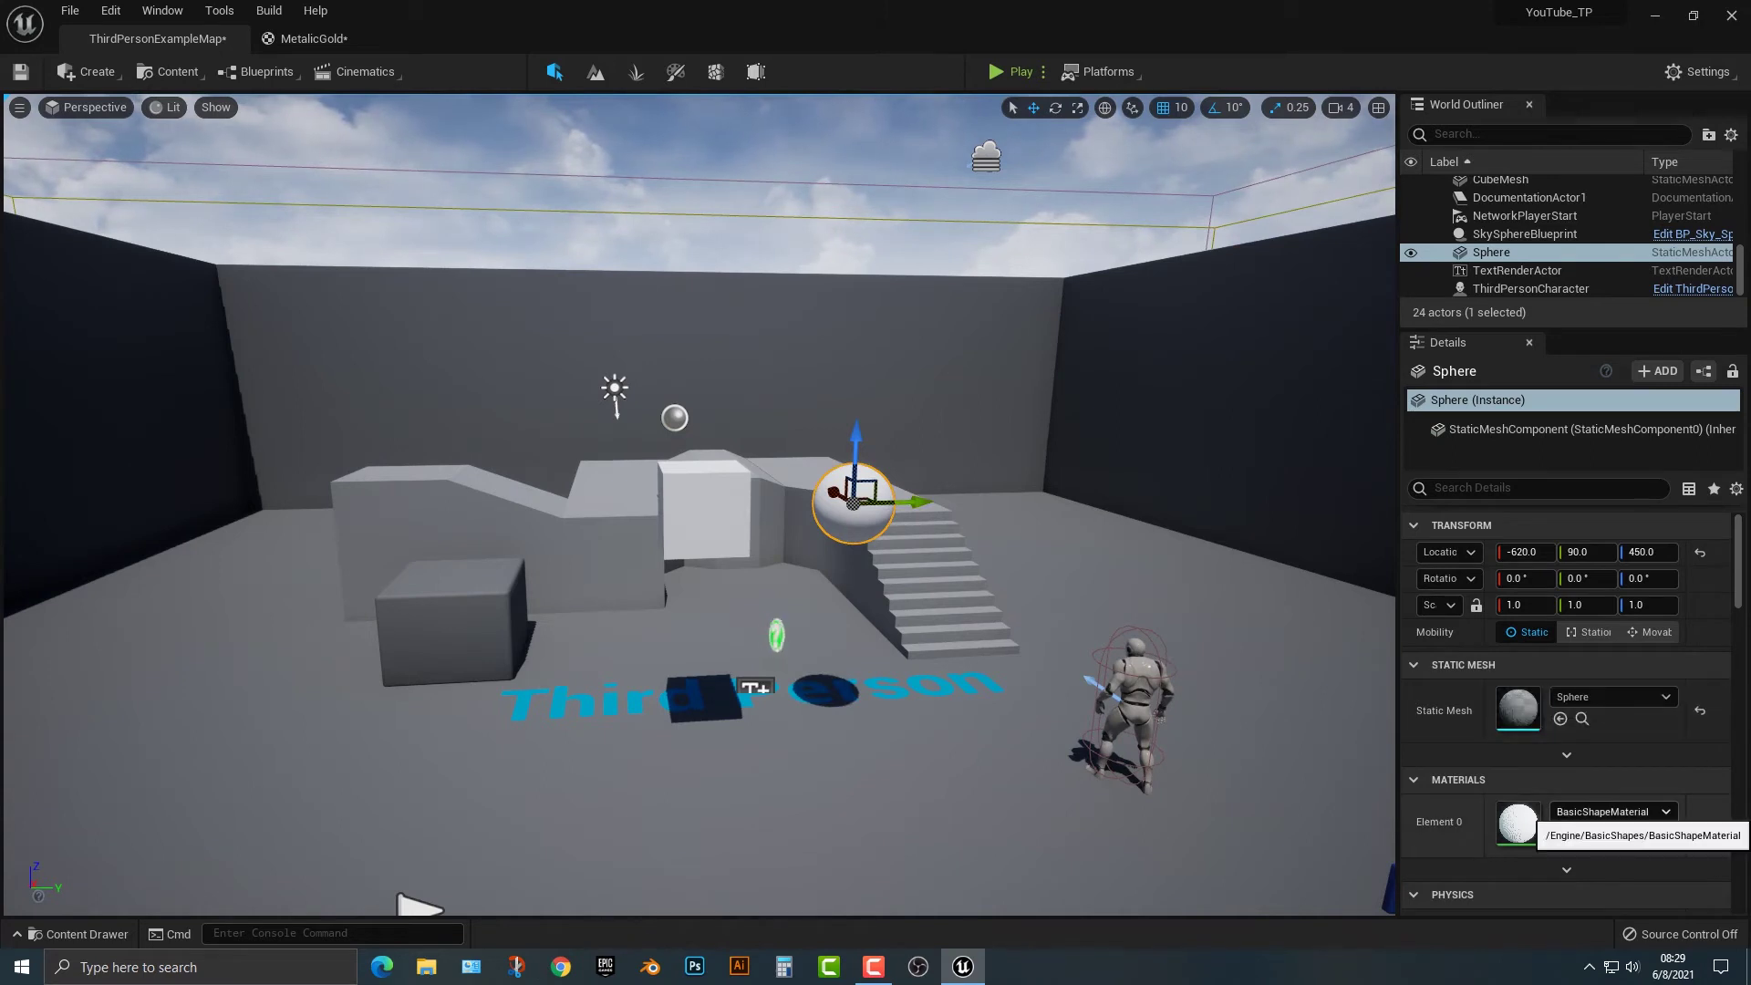
Assign the MetalicGold material to both the sphere and the cube, and lower each to Z 340
click(1610, 812)
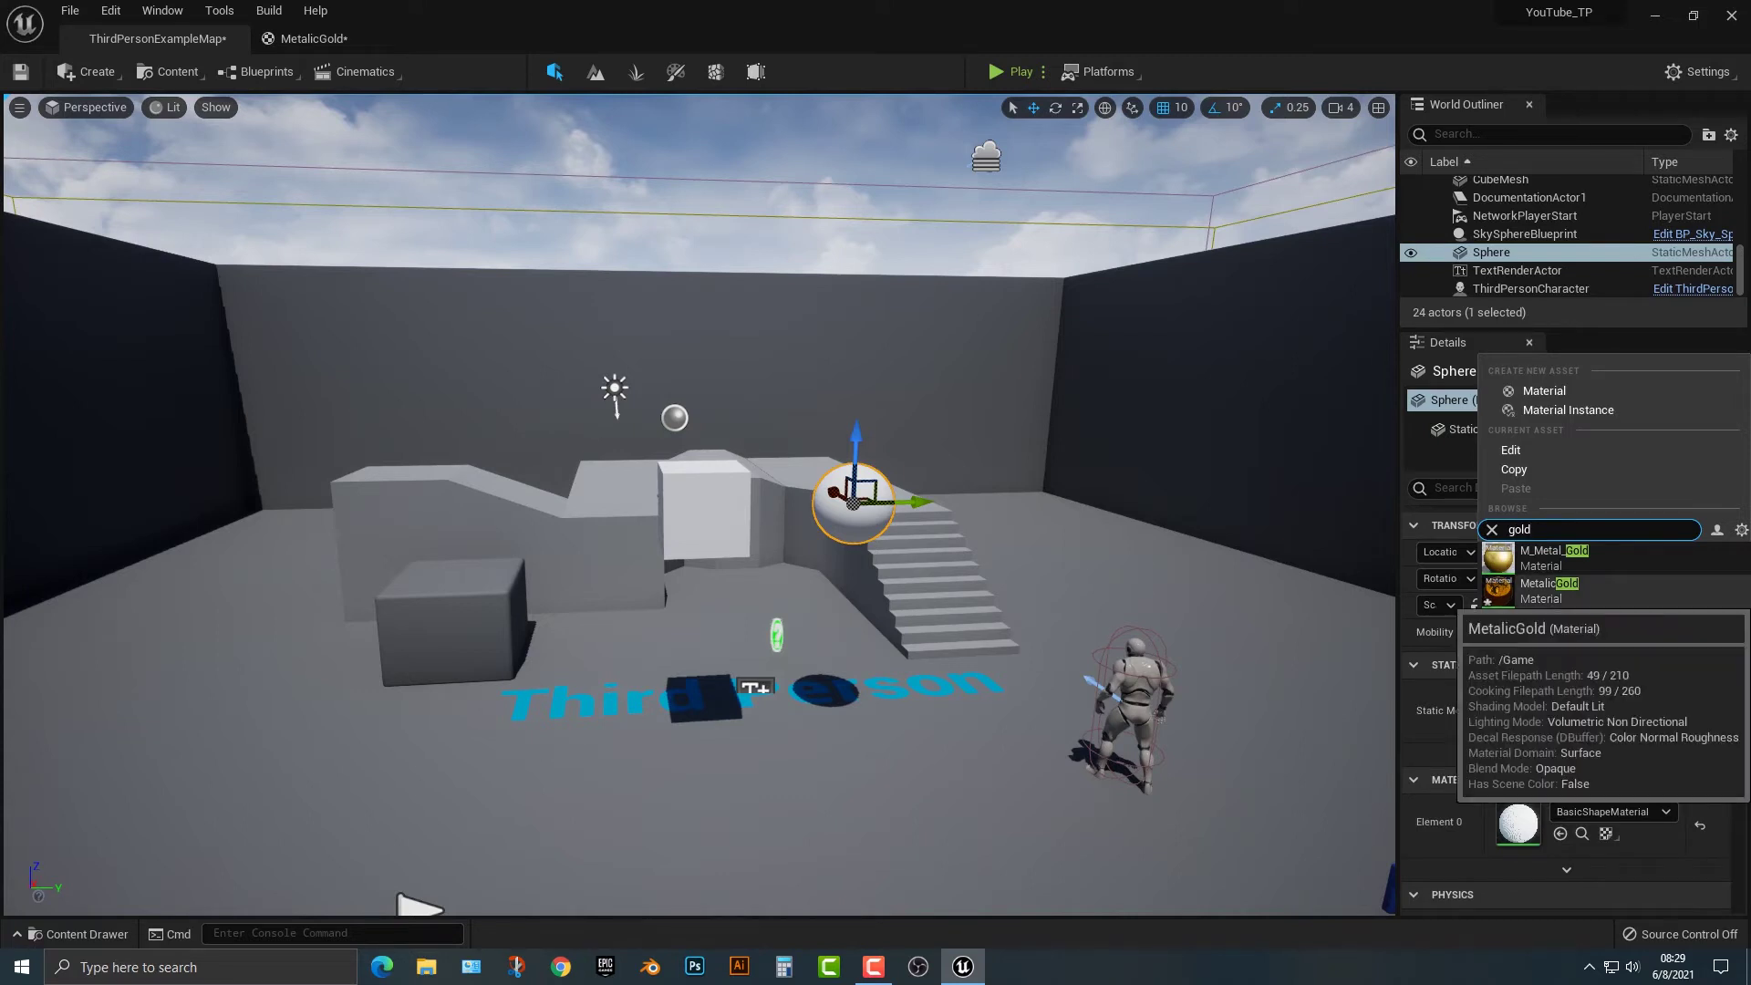
click(1551, 590)
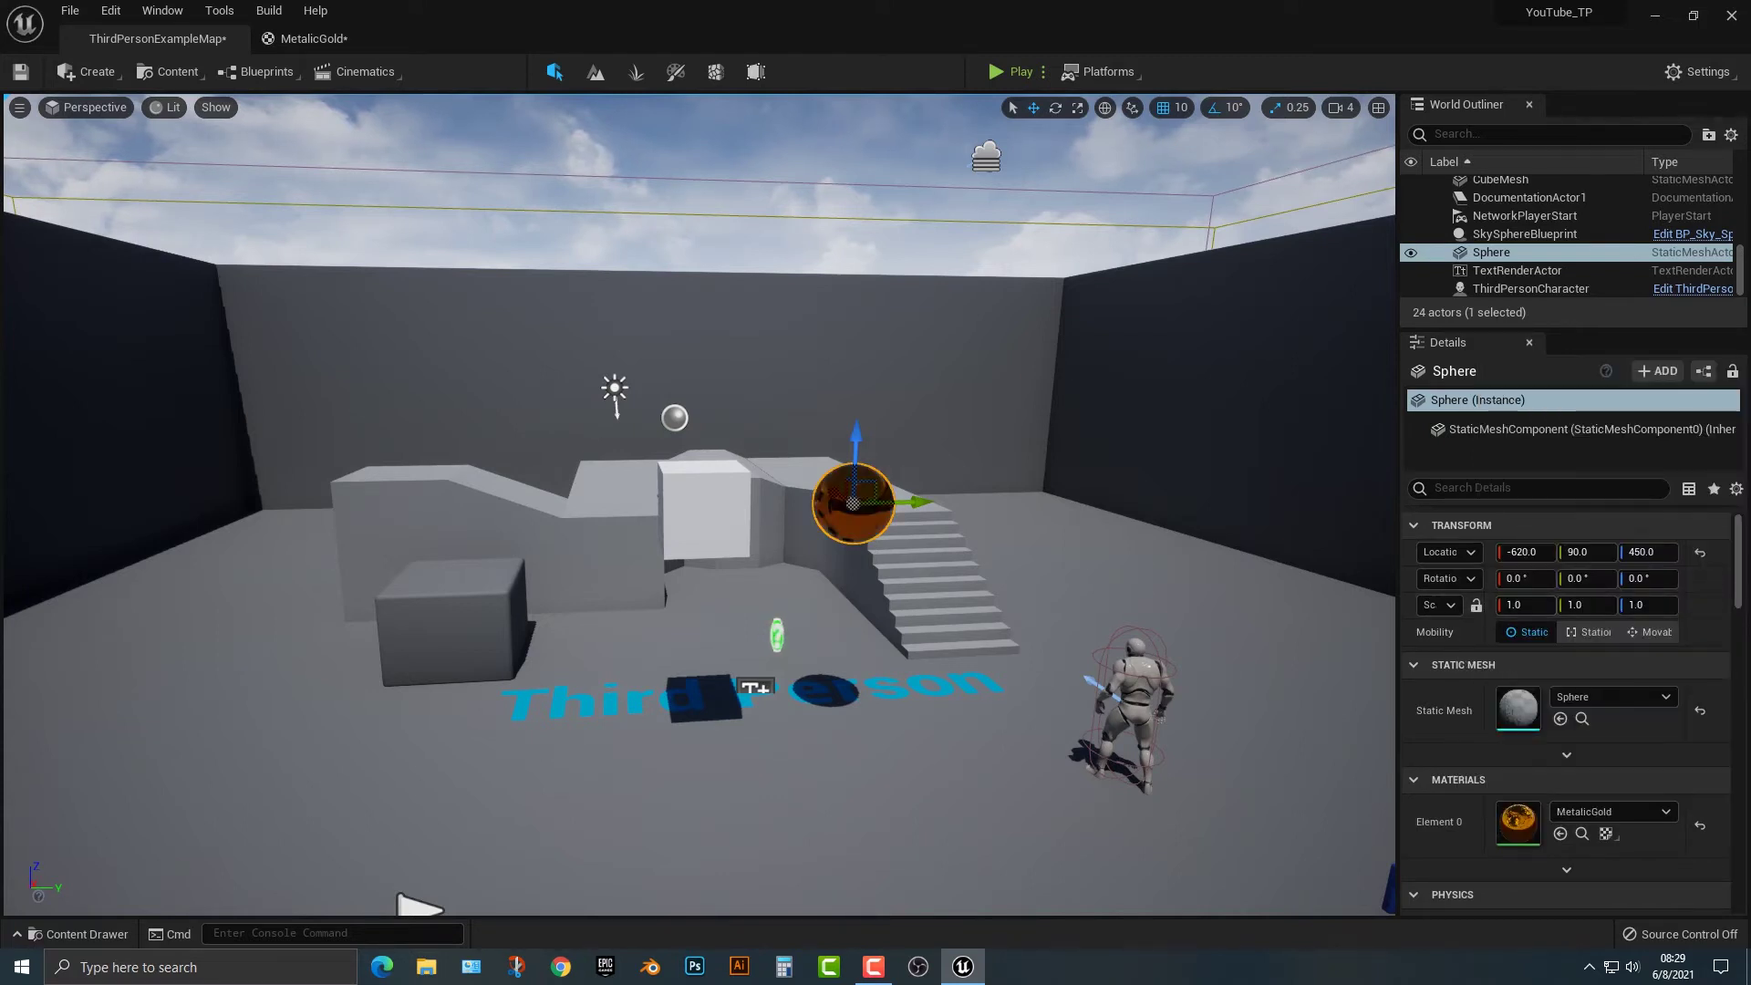
click(704, 510)
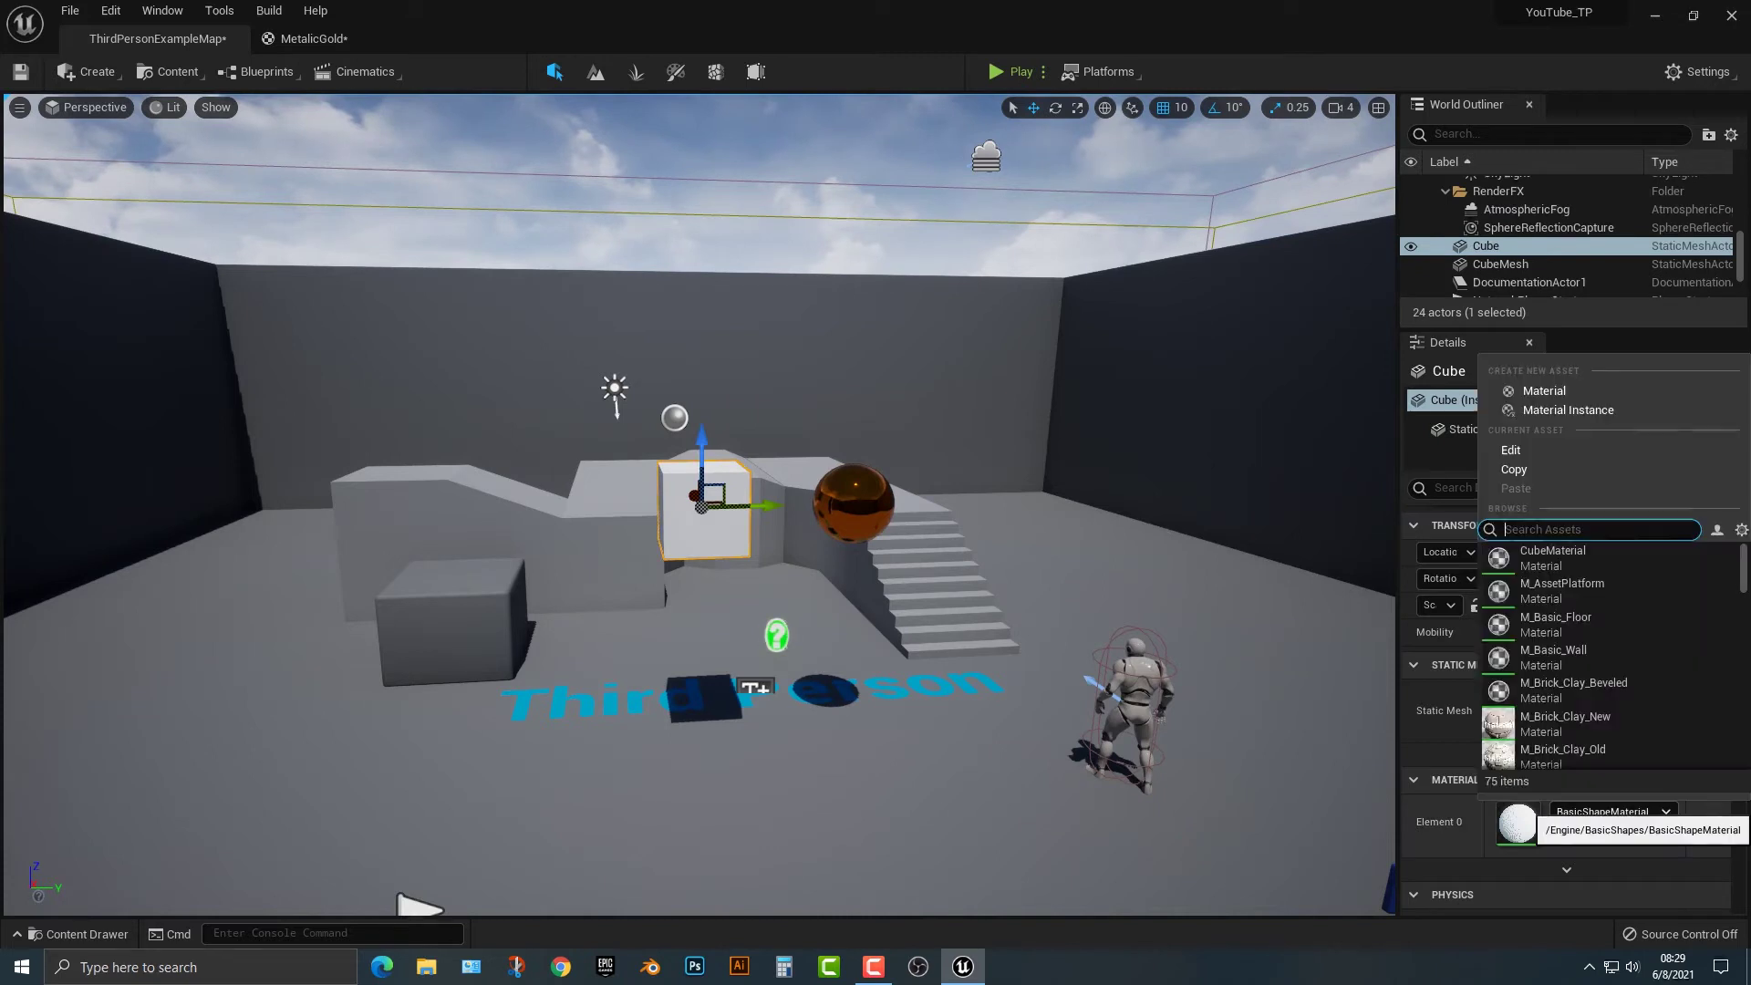
click(1611, 812)
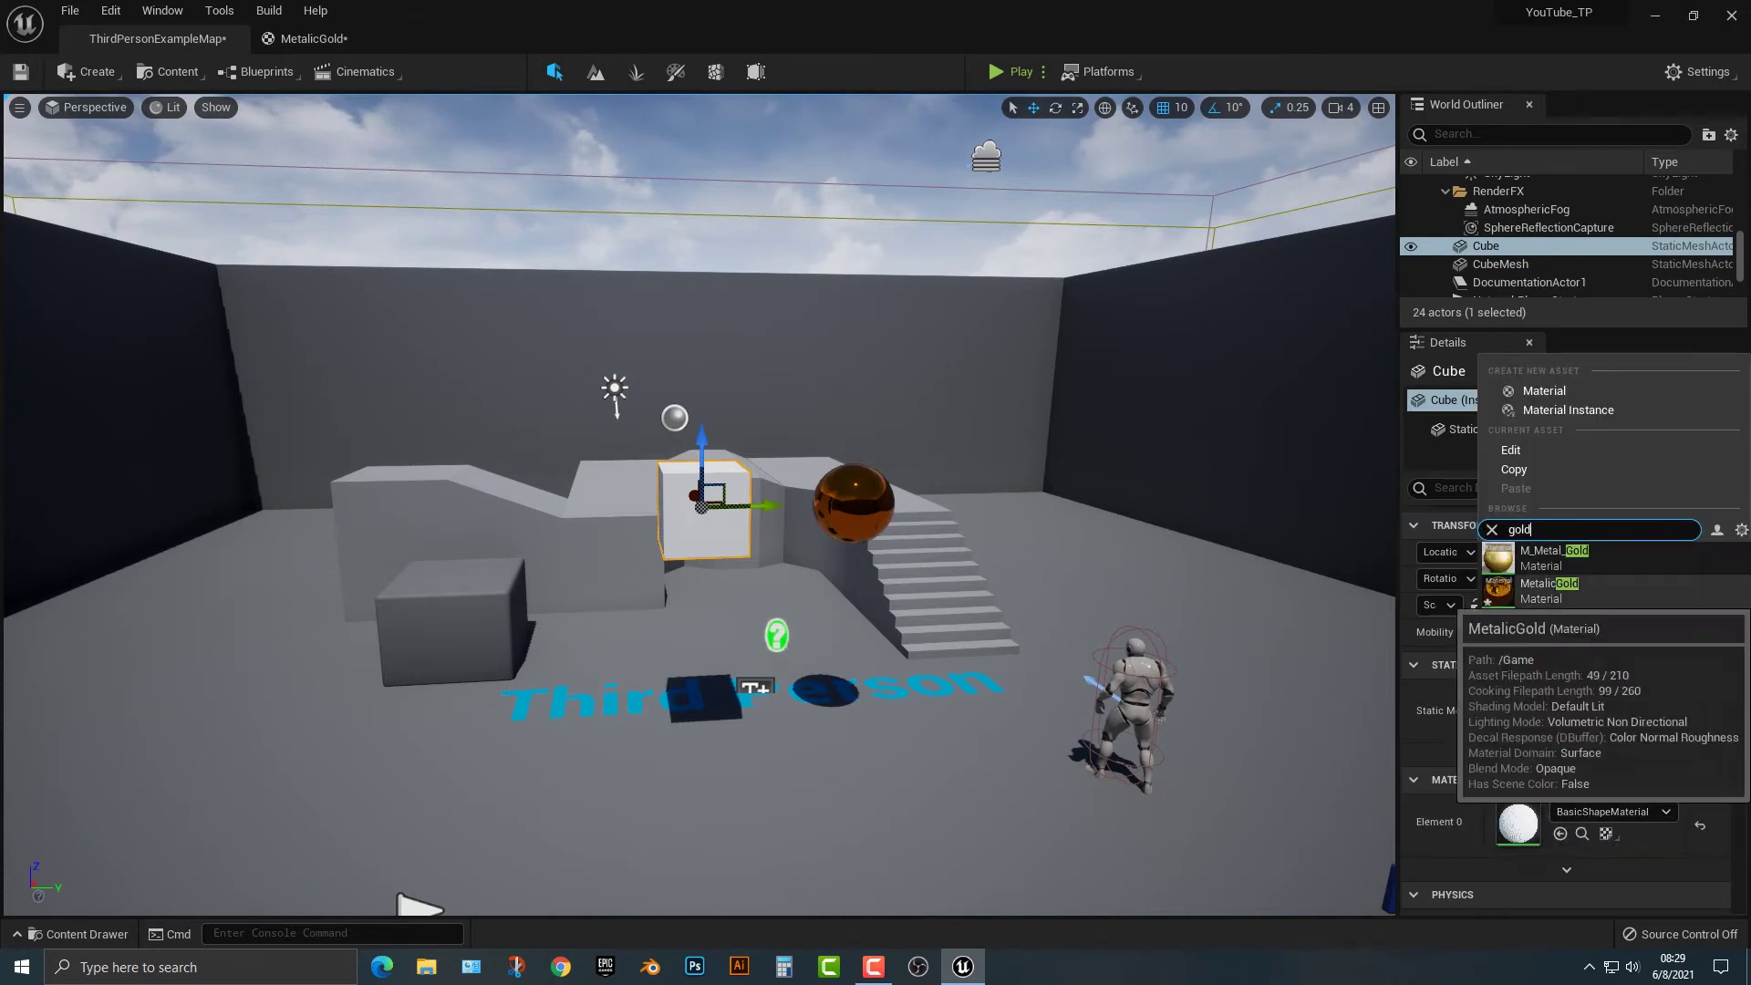
click(1551, 559)
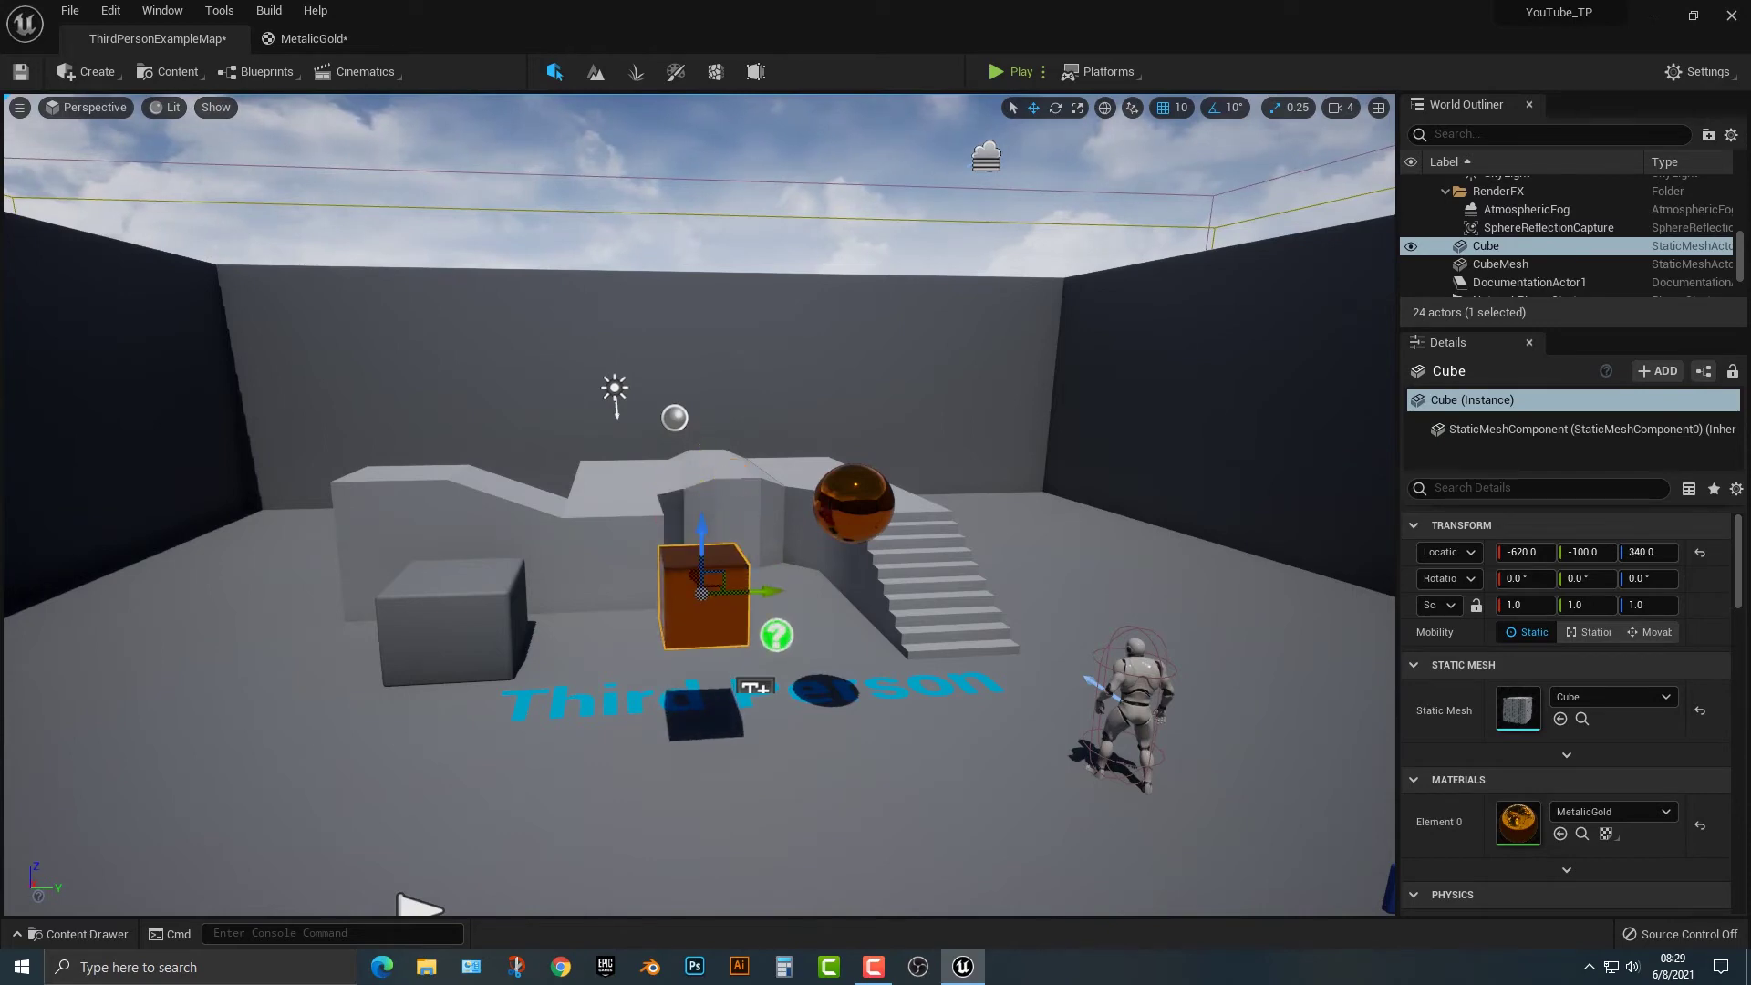
click(853, 506)
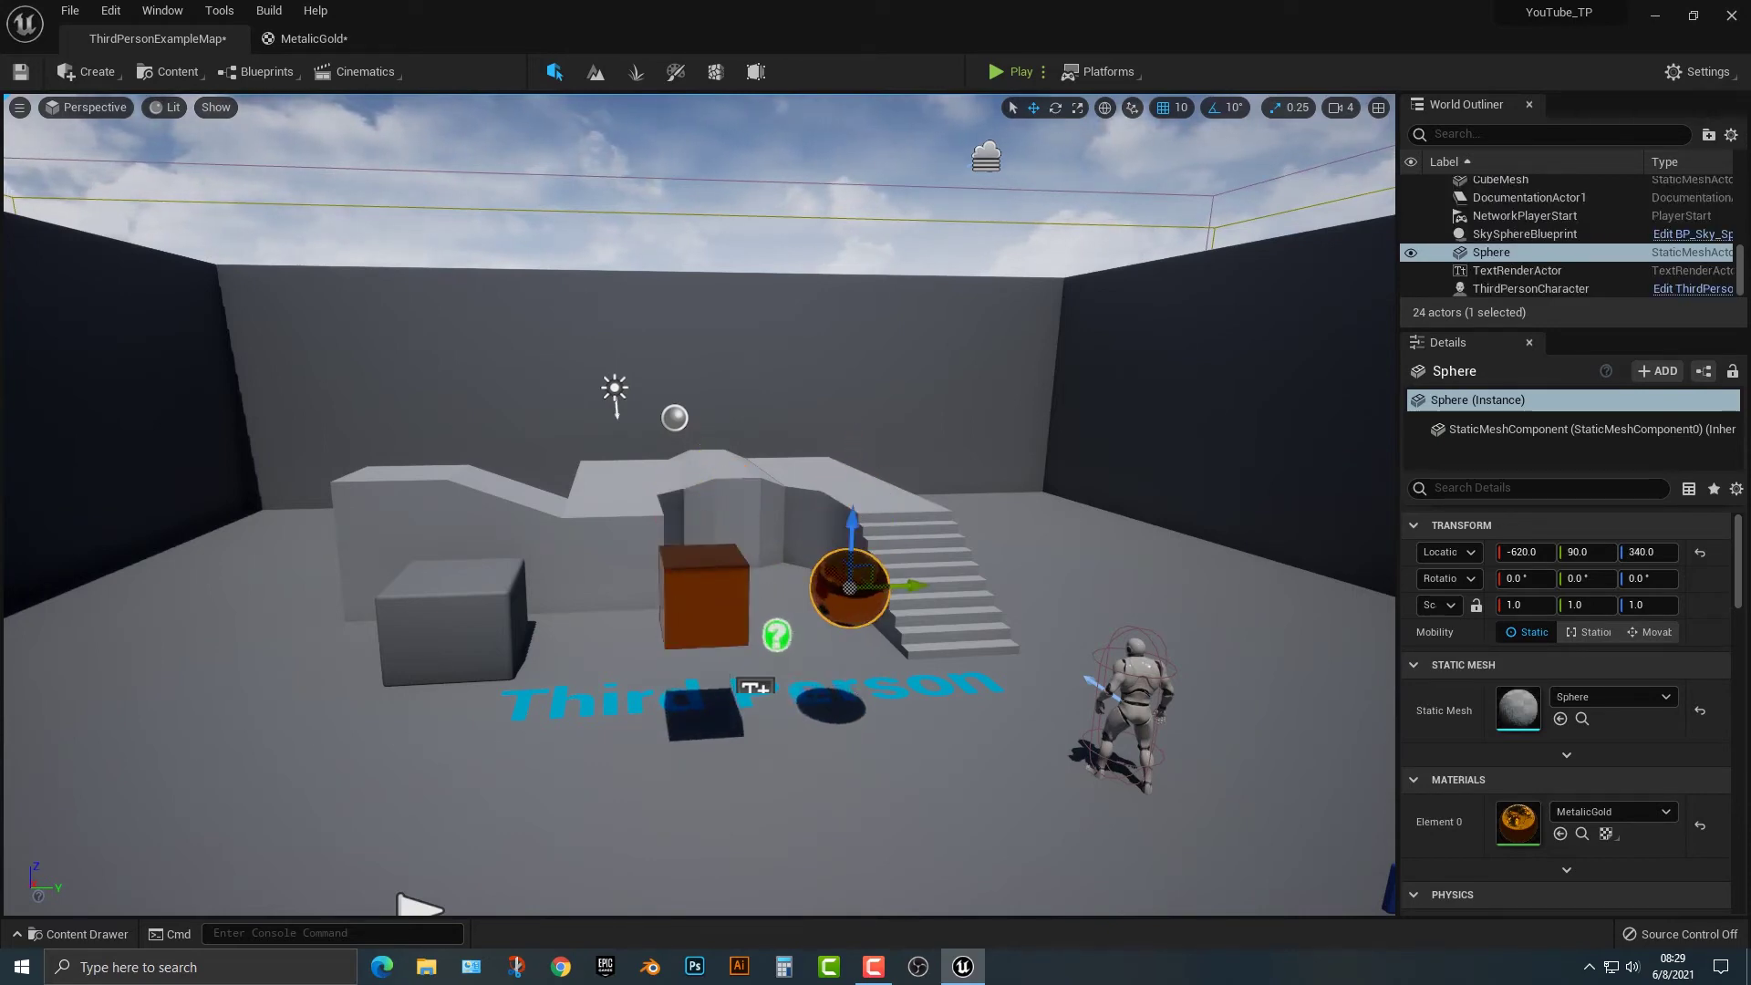
Play the level, walk the character around the gold cube and sphere to examine their reflections, and stop playing
click(1004, 72)
click(42, 113)
key(w)
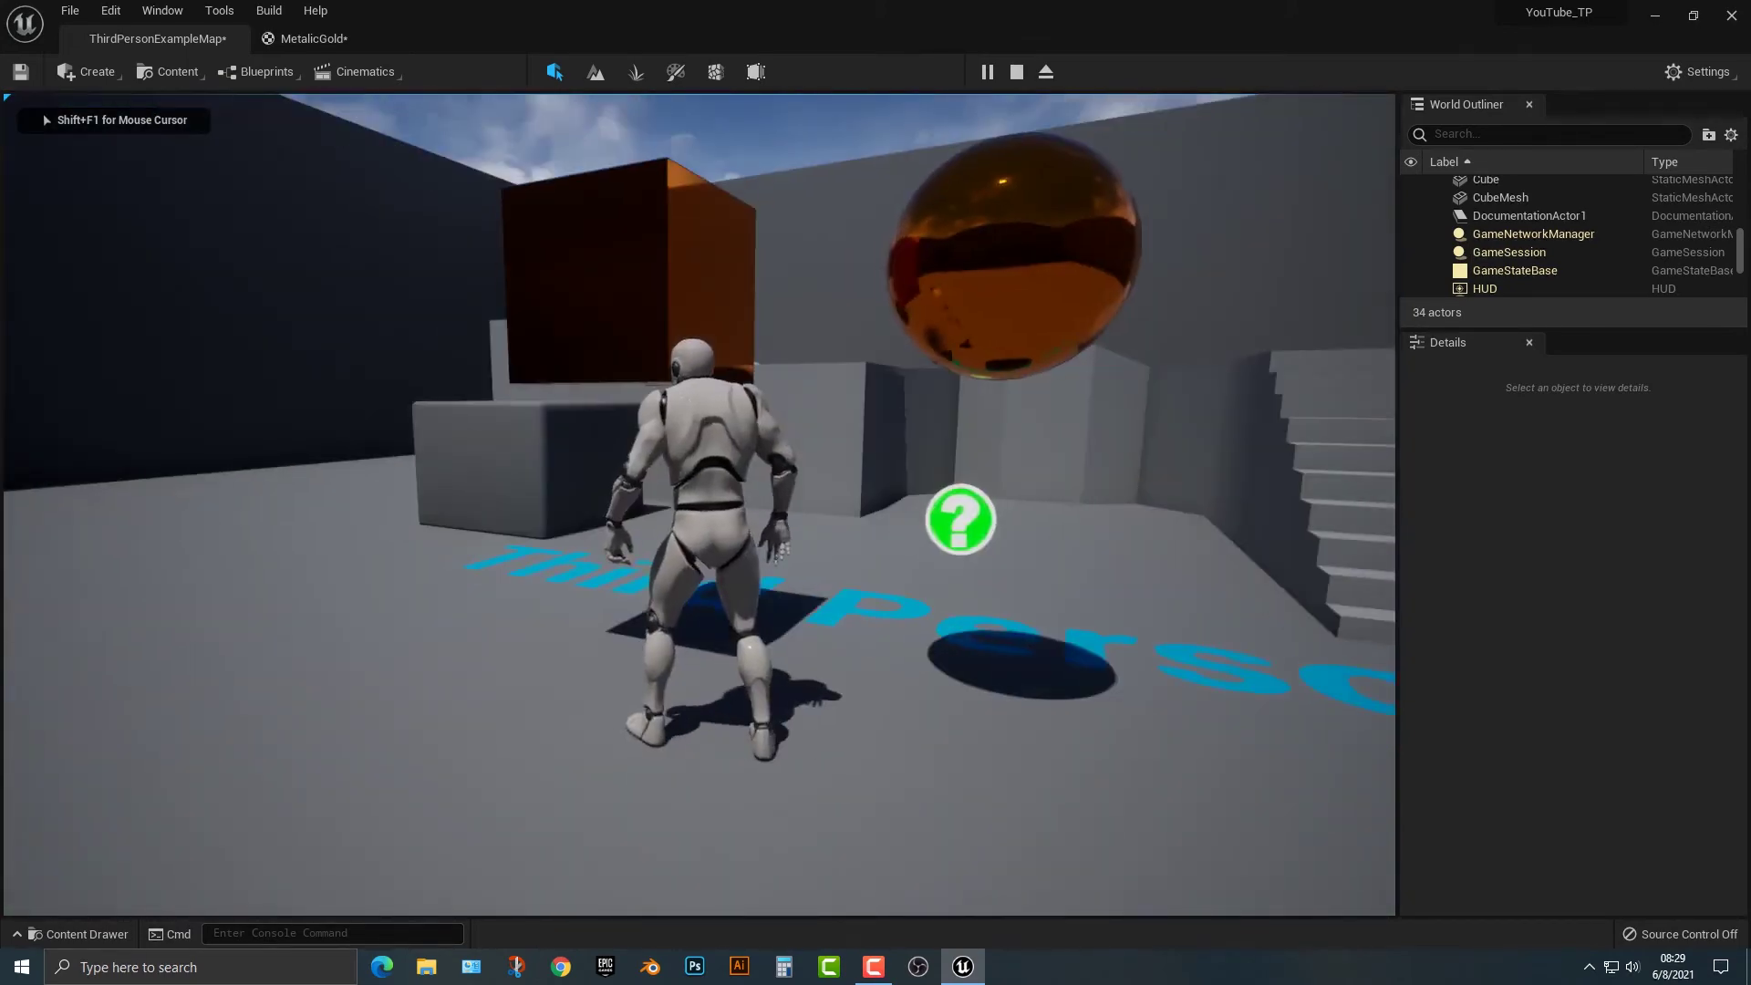
key(w)
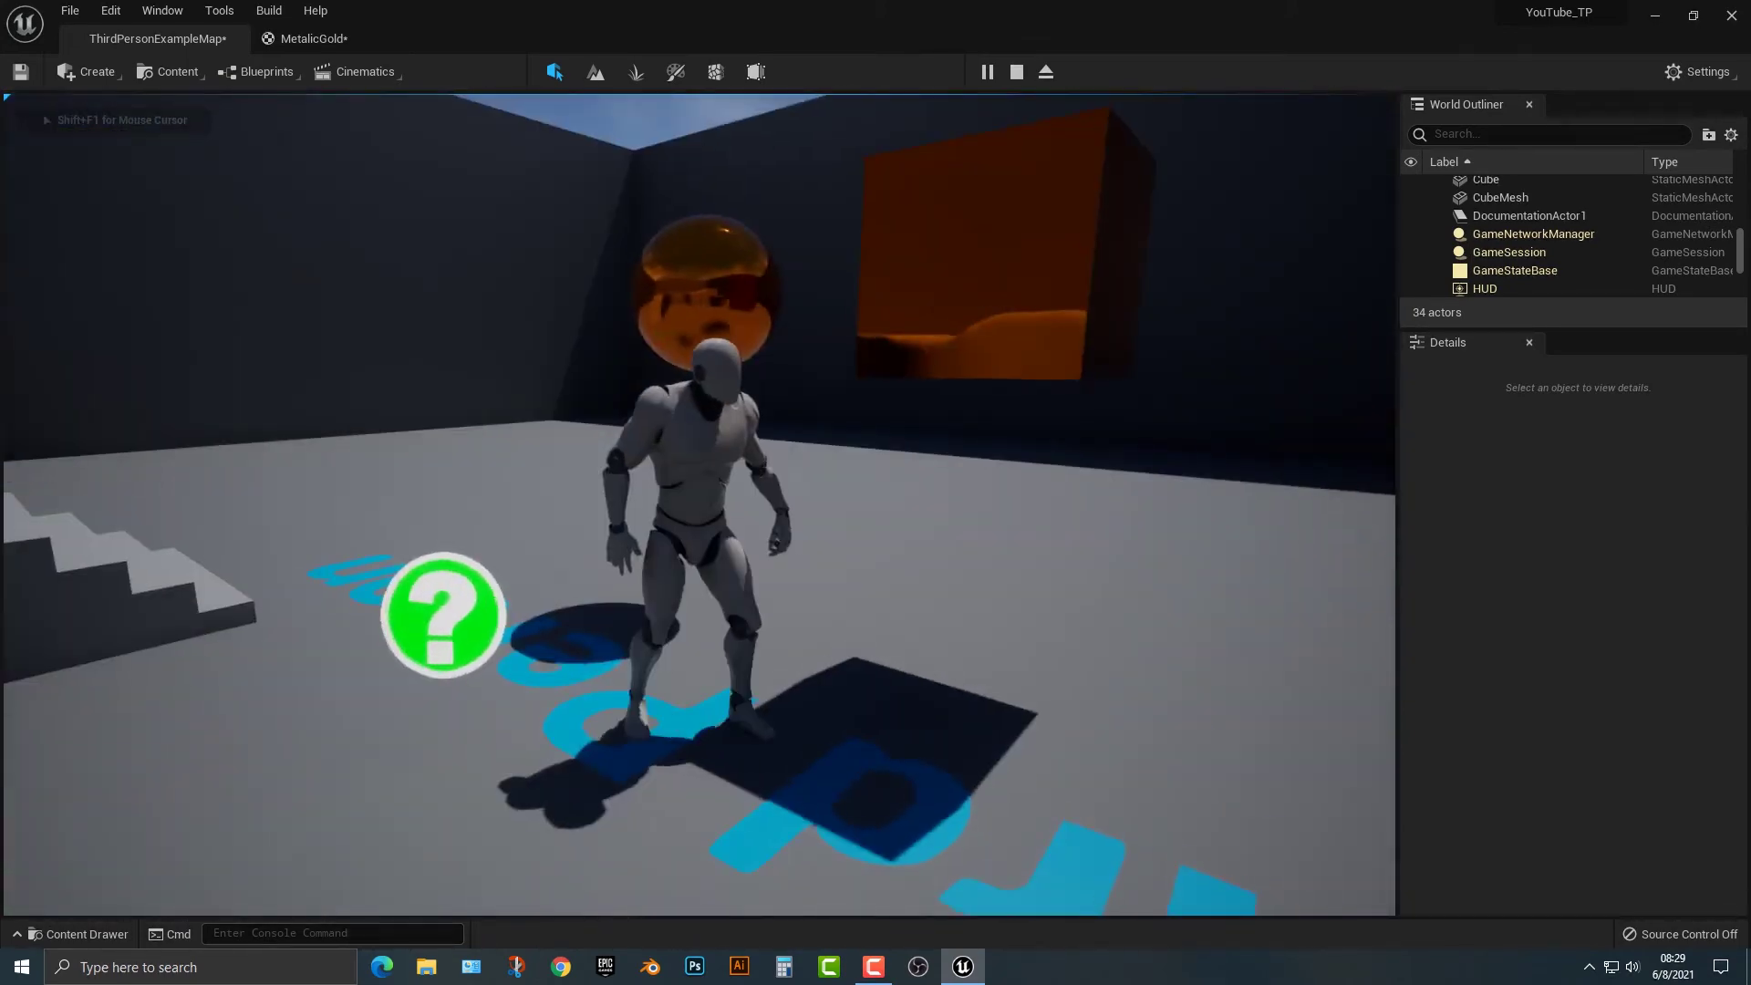
key(w)
key(Escape)
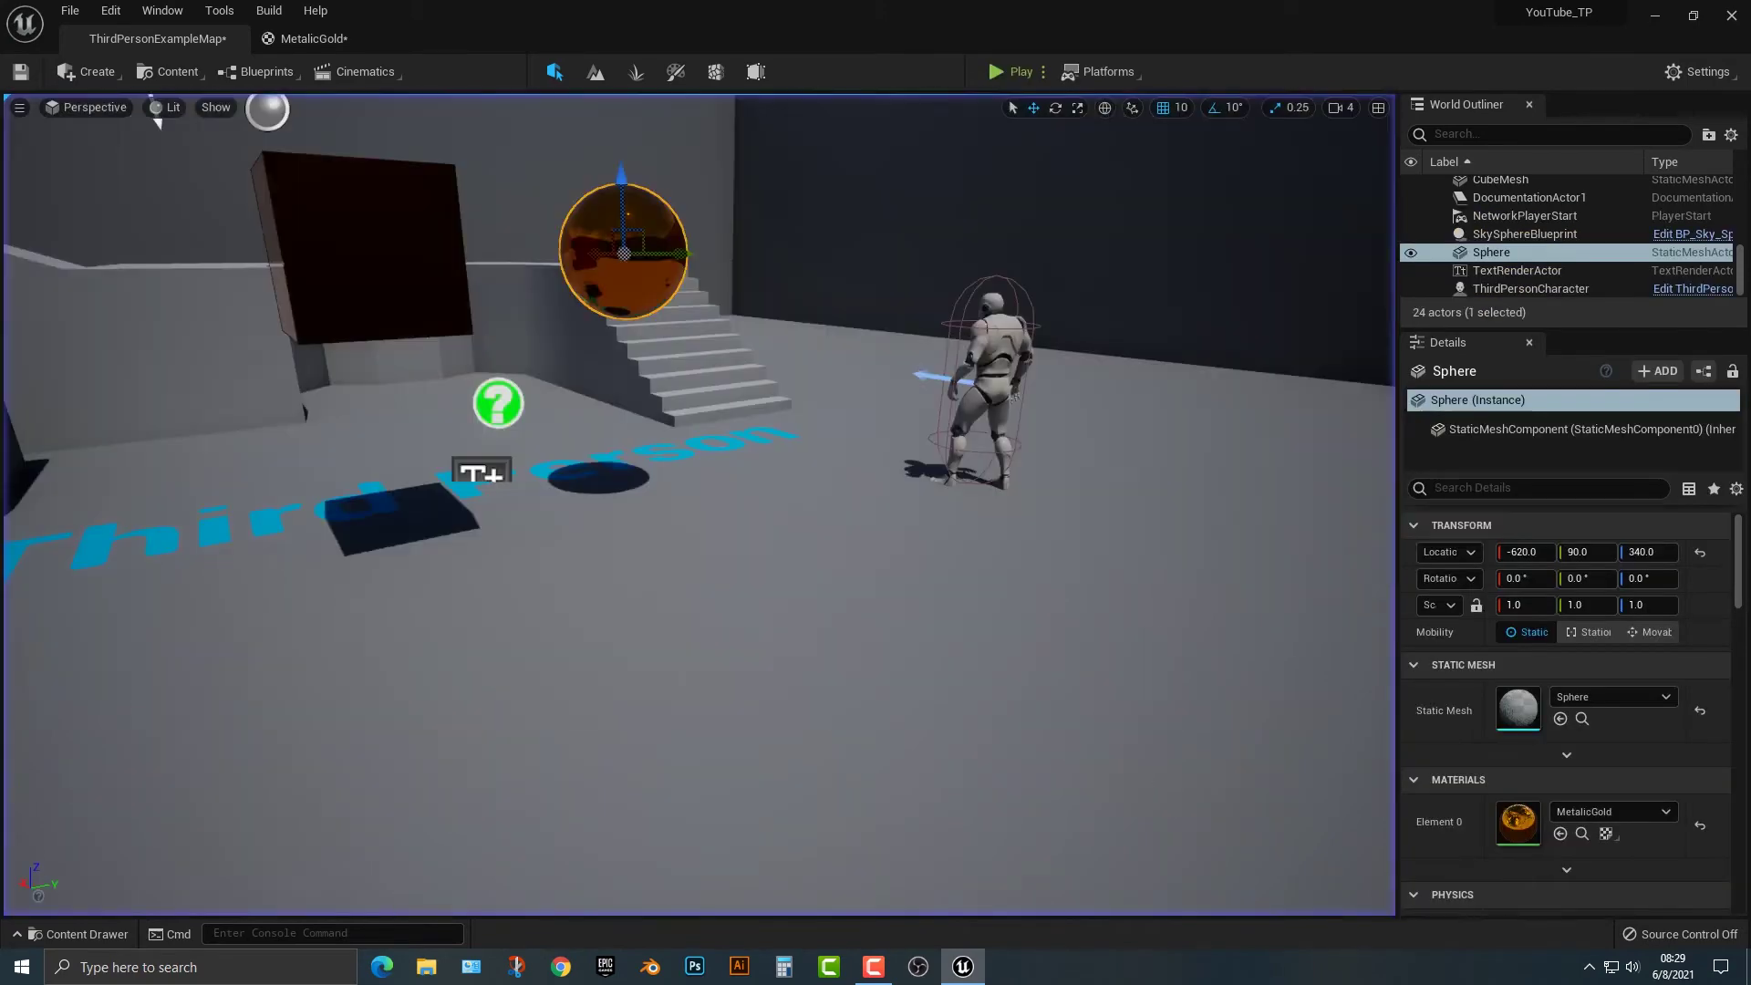
Change MetalicGold's base color to about 0.922, 0.331, 0.0987, apply the material, and return to the ThirdPersonExampleMap level
click(363, 41)
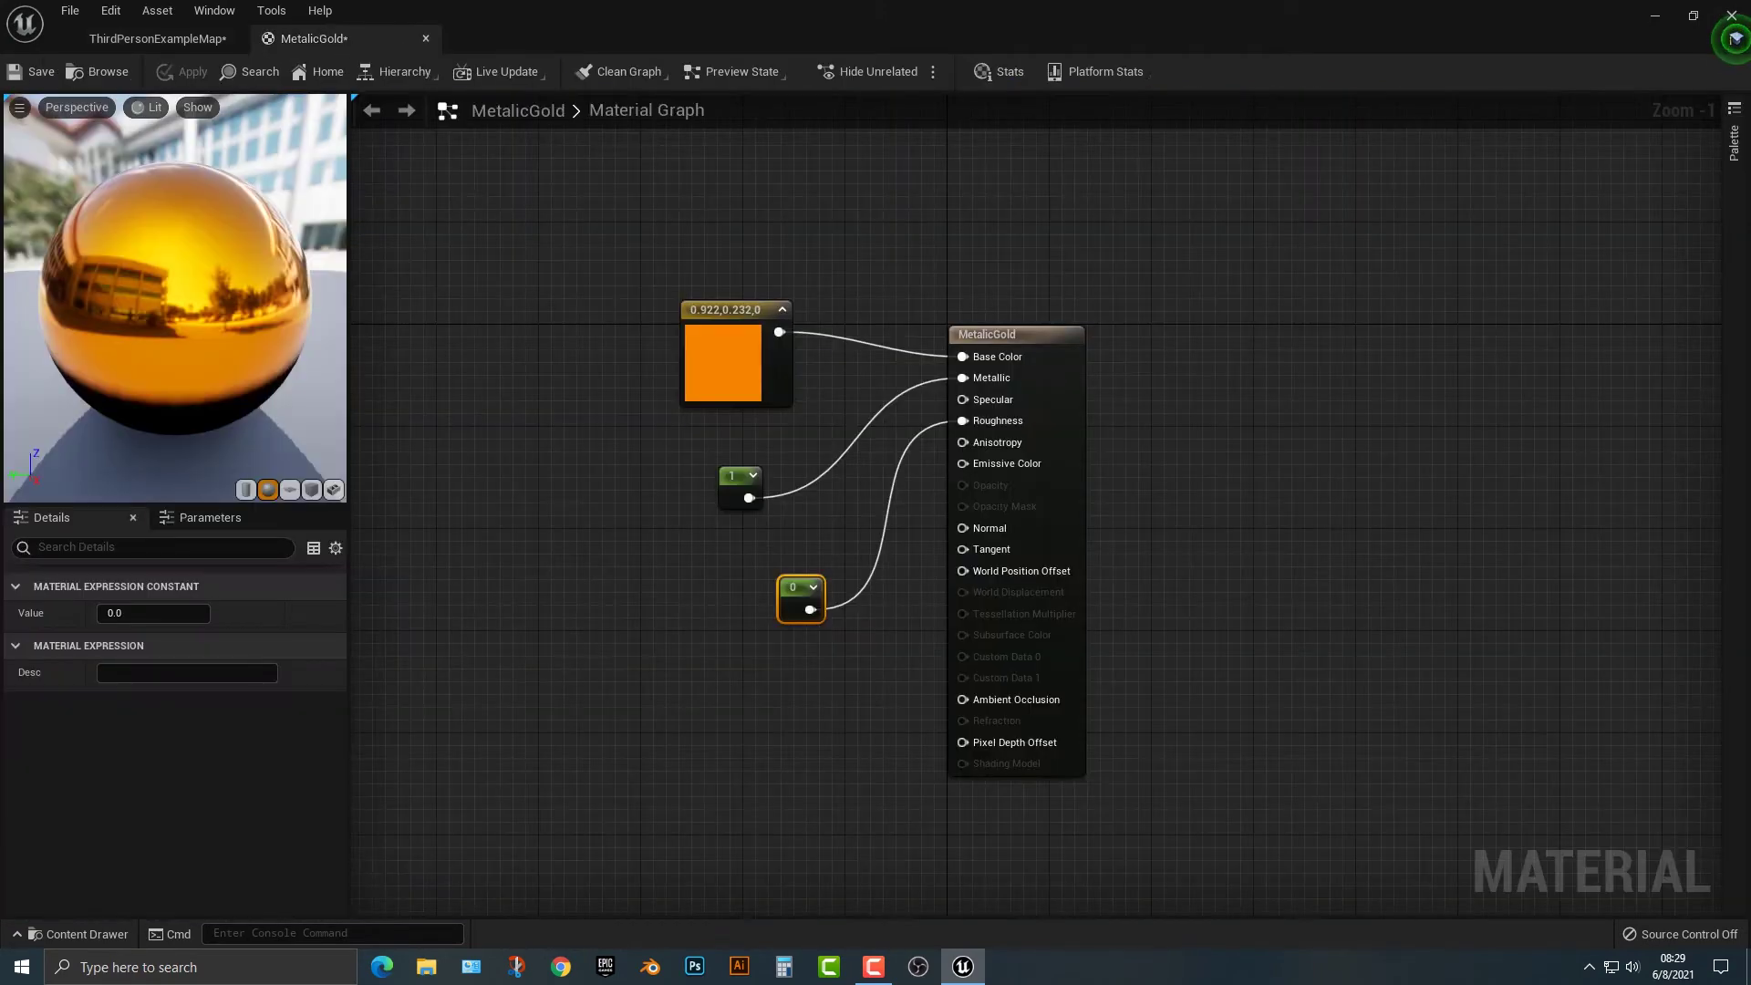
double_click(723, 363)
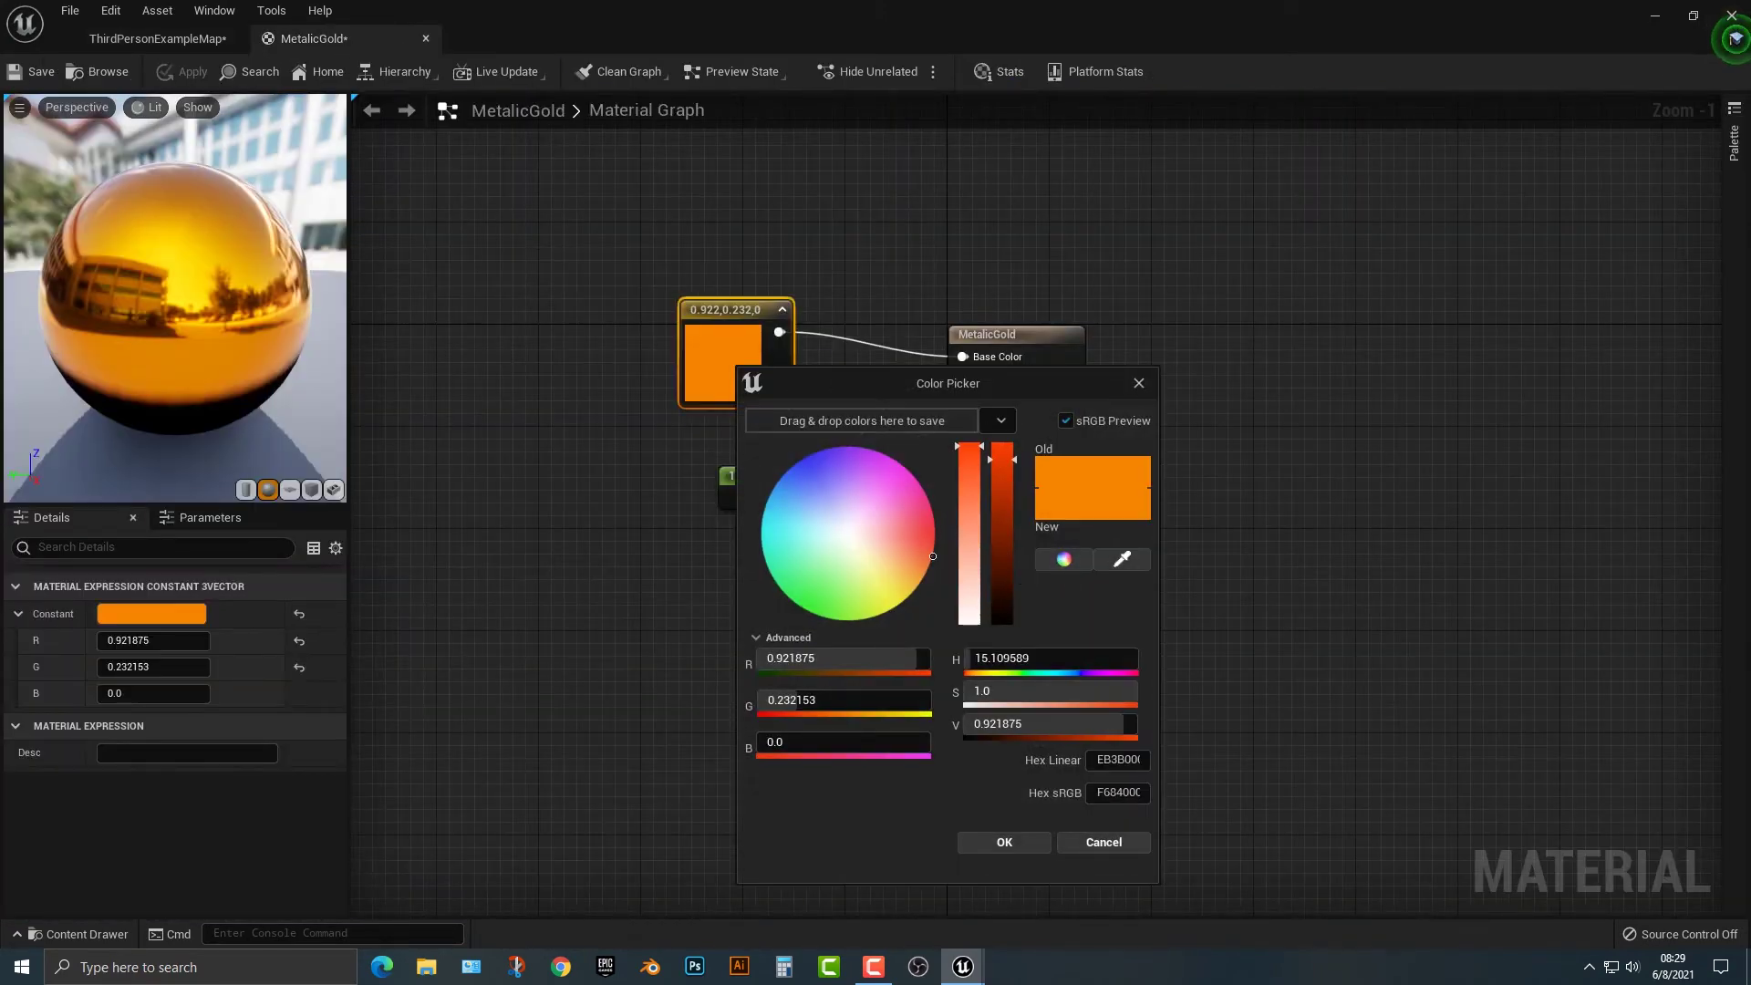
drag(922, 562, 915, 570)
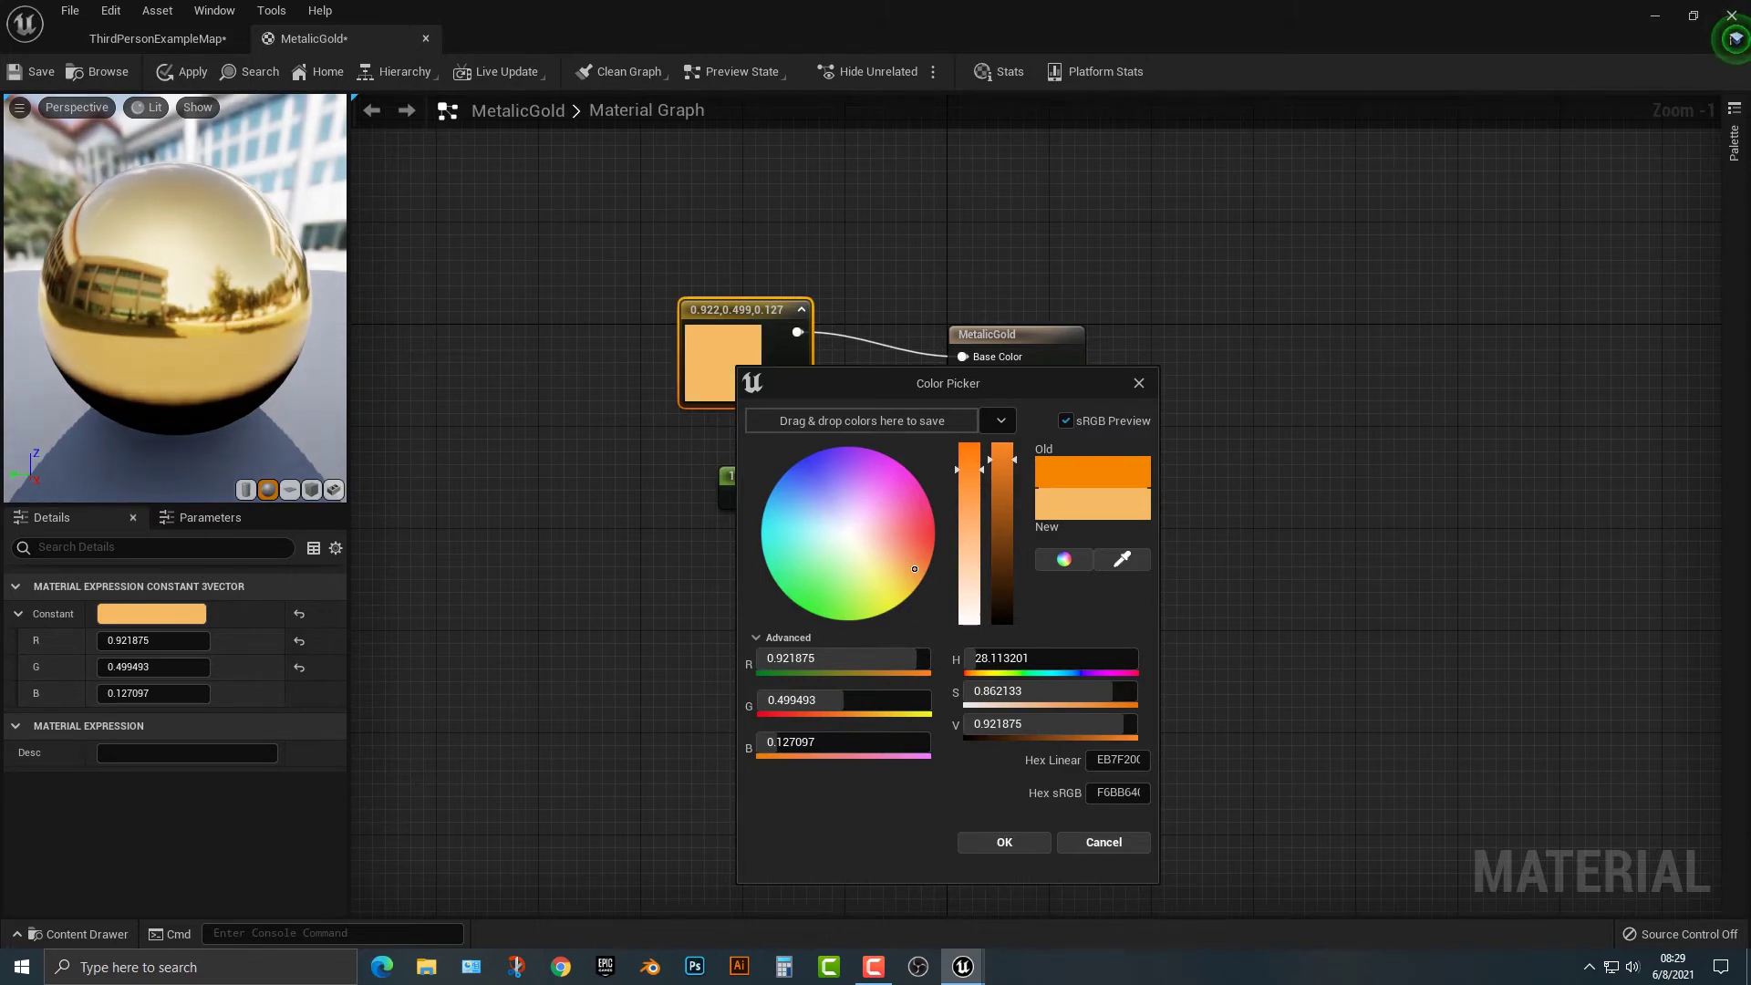
drag(915, 569, 923, 555)
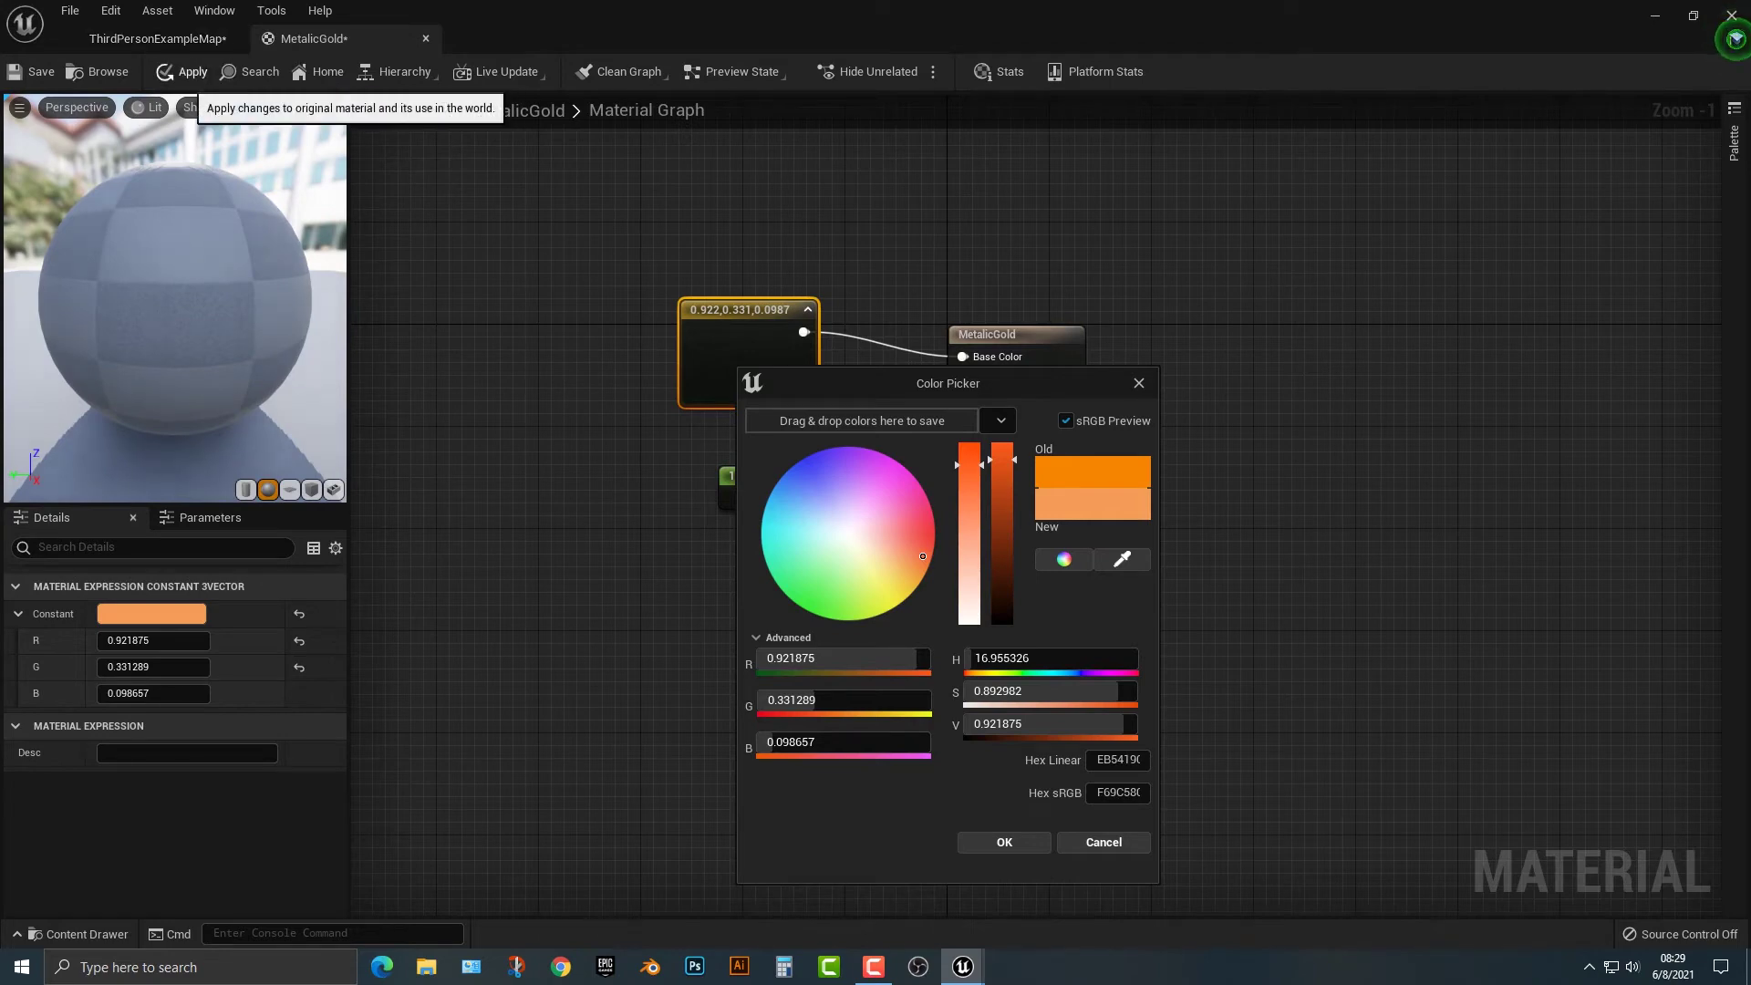
click(185, 72)
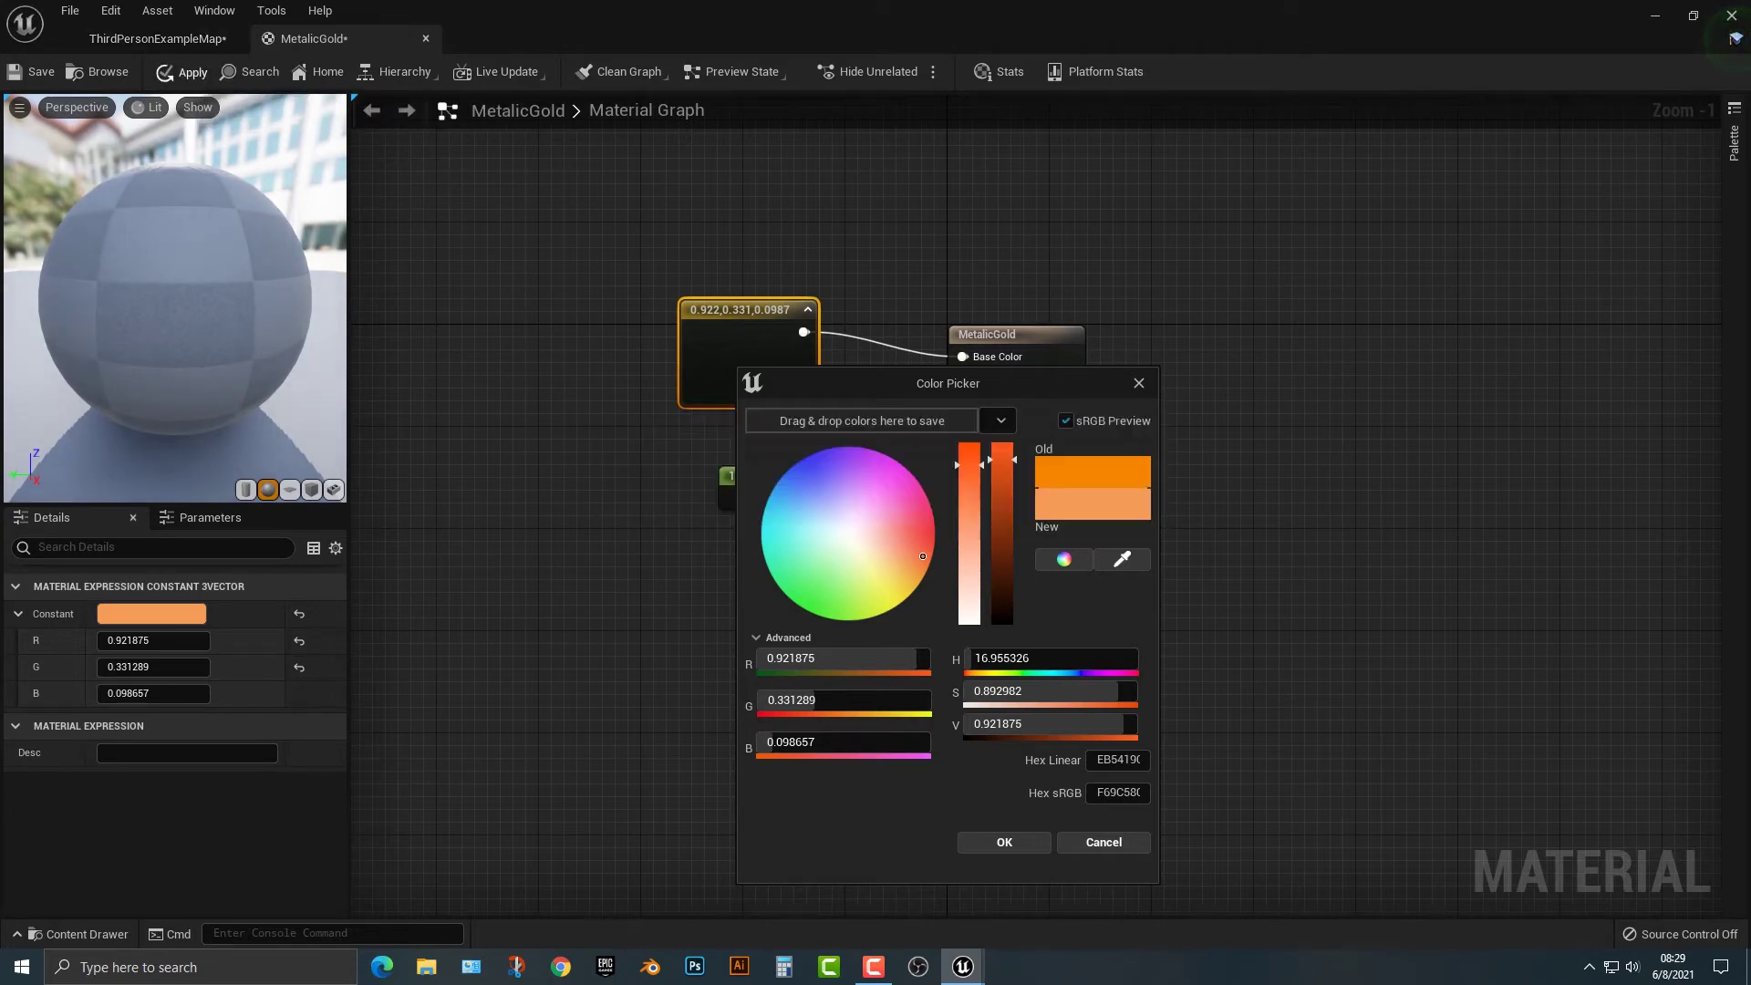
click(157, 39)
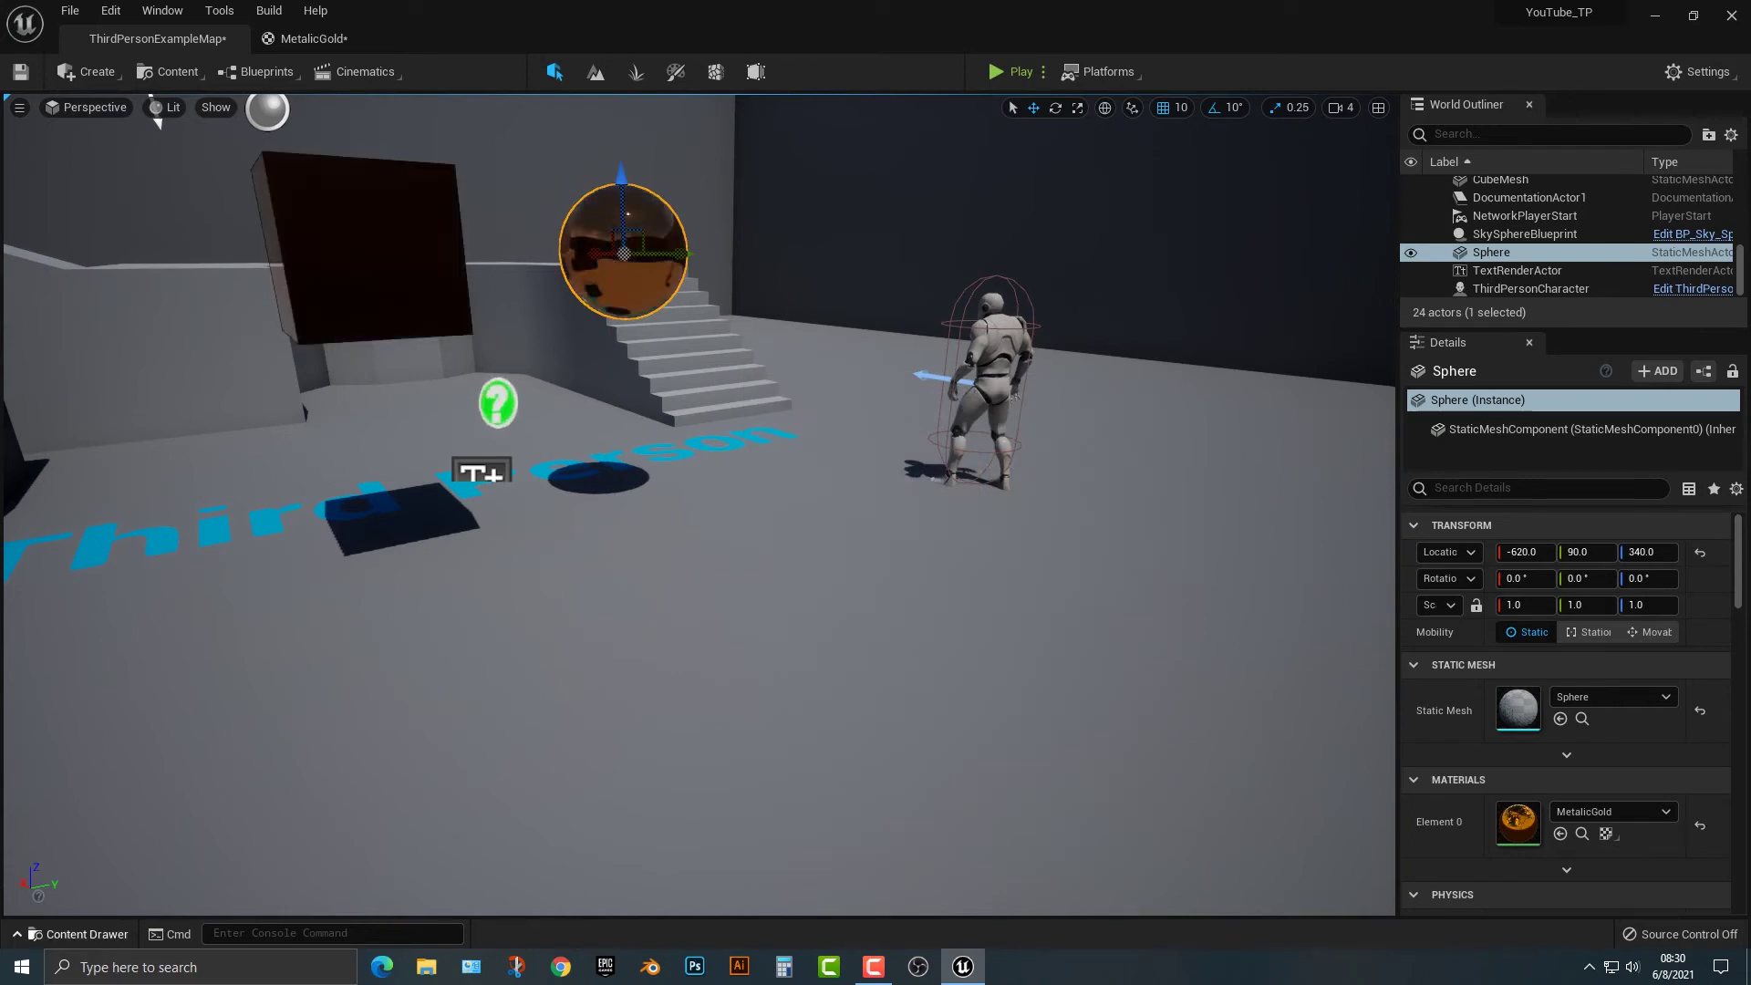
Duplicate the MetalicGold material in the Content folder and name the copy MetalicSilver
click(35, 934)
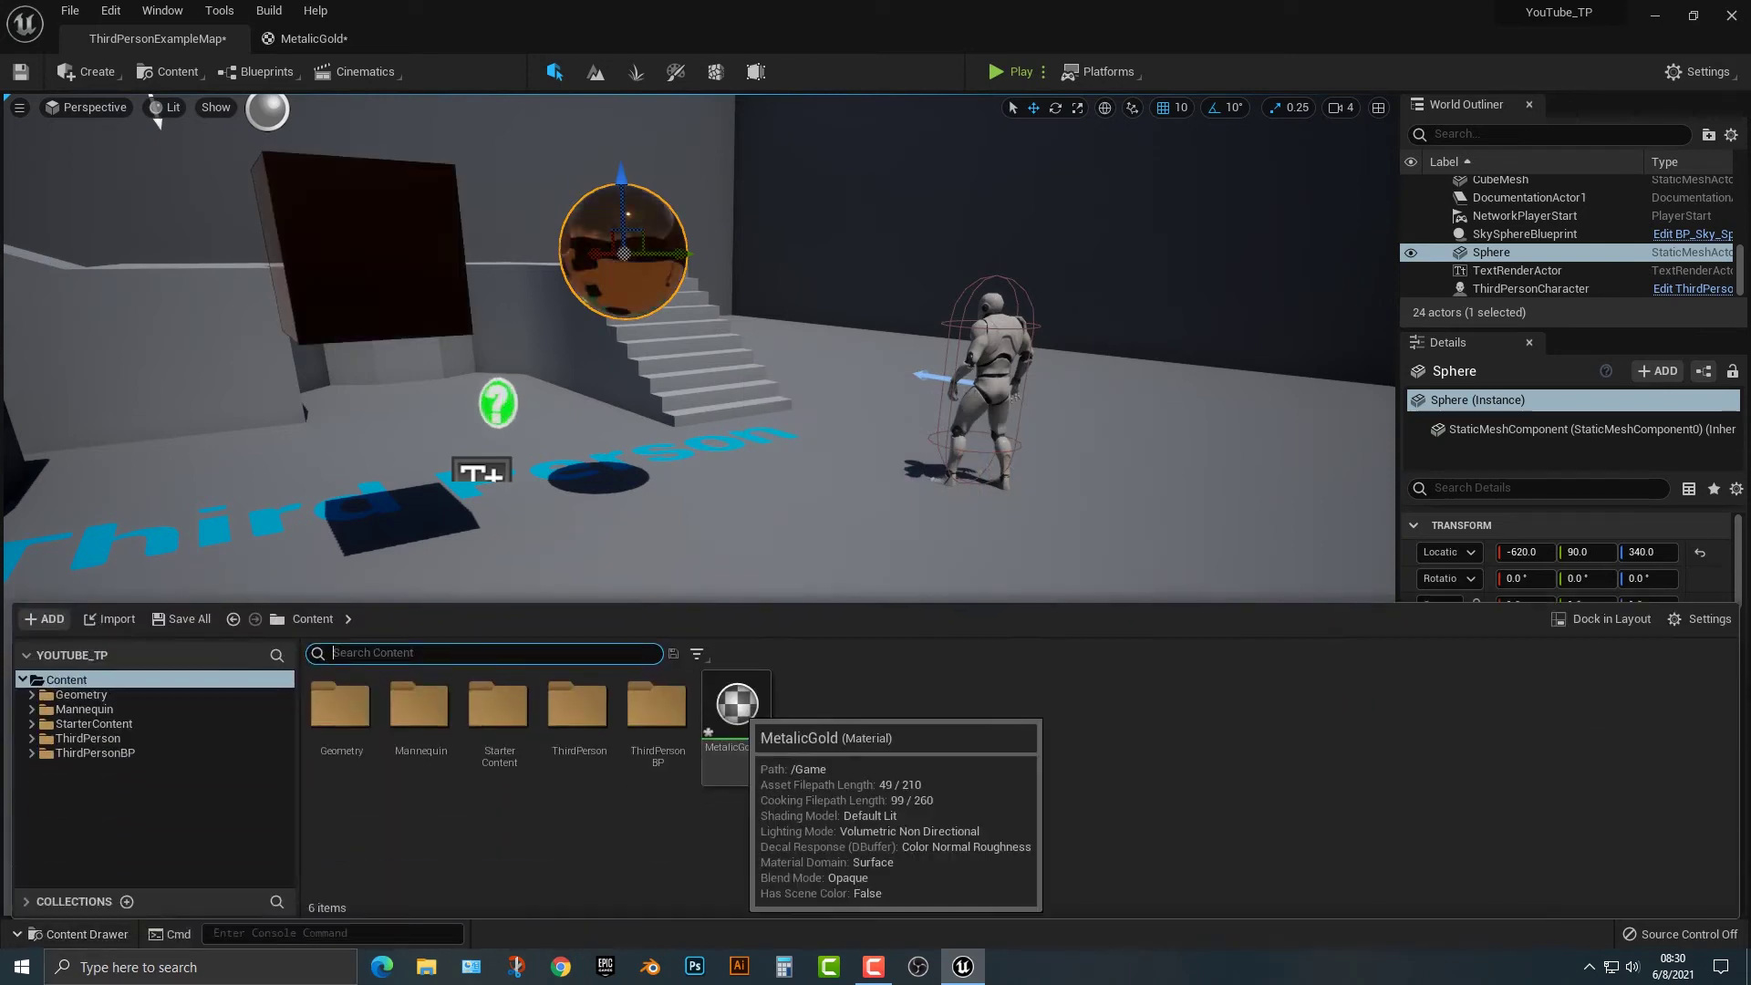
right_click(737, 705)
click(802, 381)
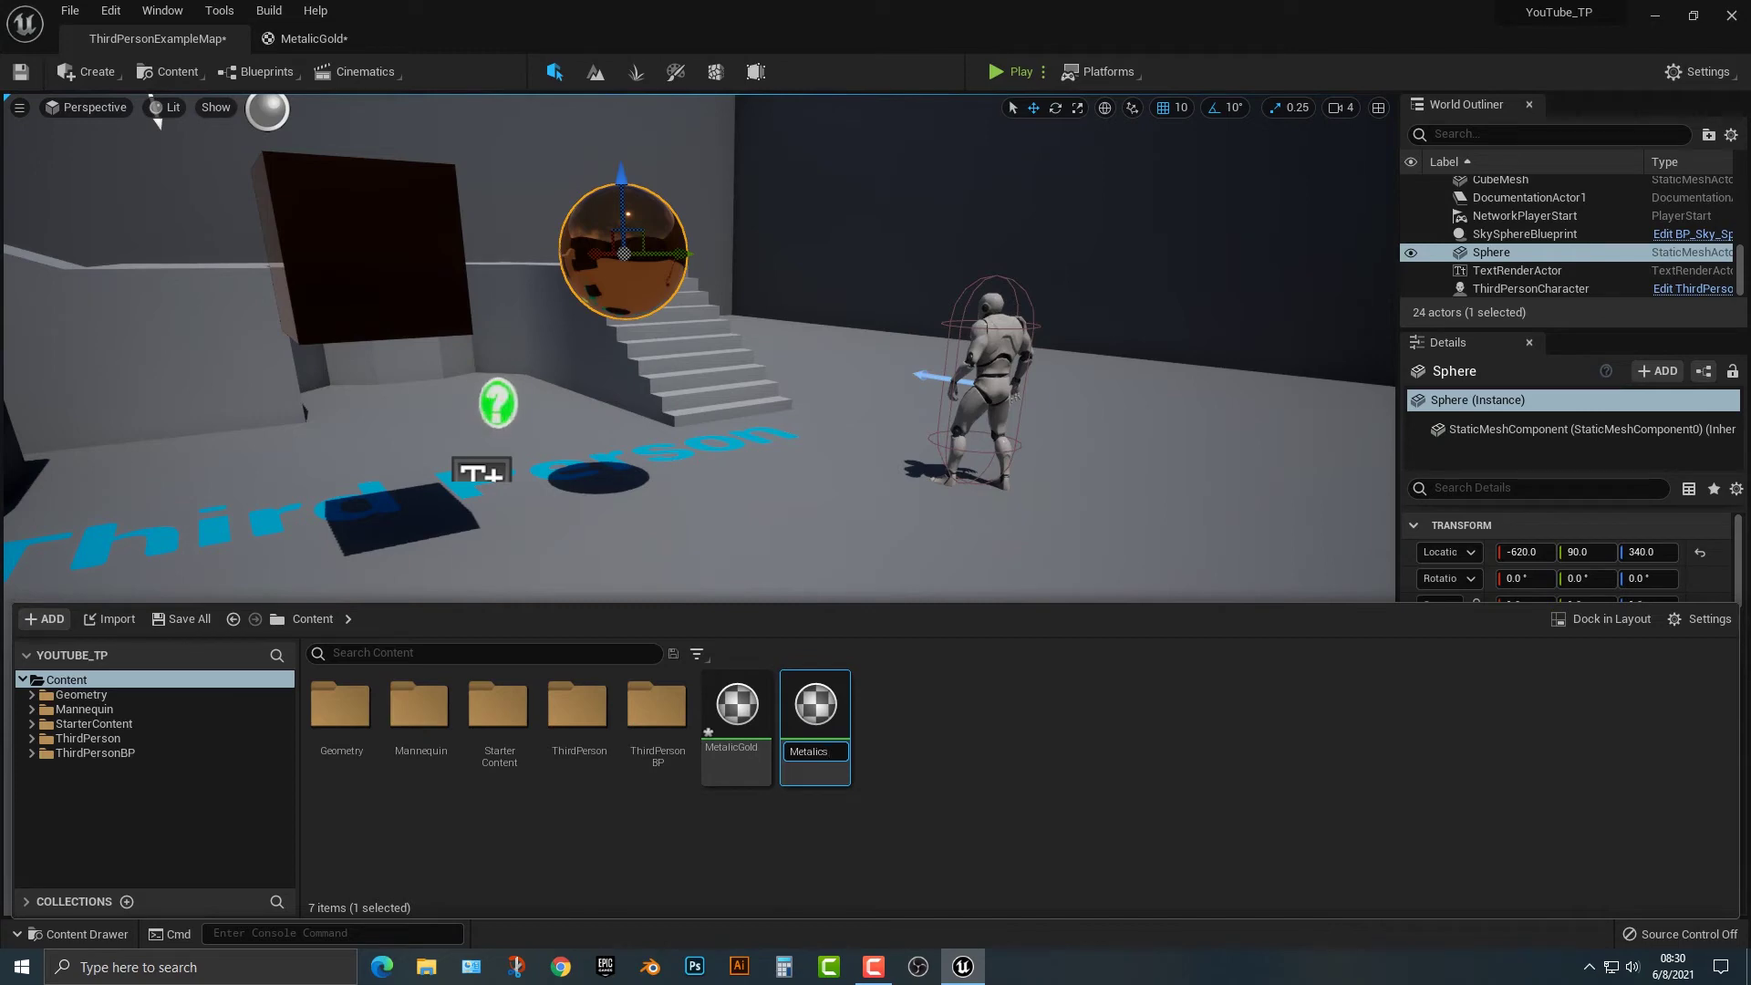
key(Return)
Open MetalicSilver, set its base color to a light grey of about 0.677, 0.622, 0.659, and apply the change
double_click(815, 707)
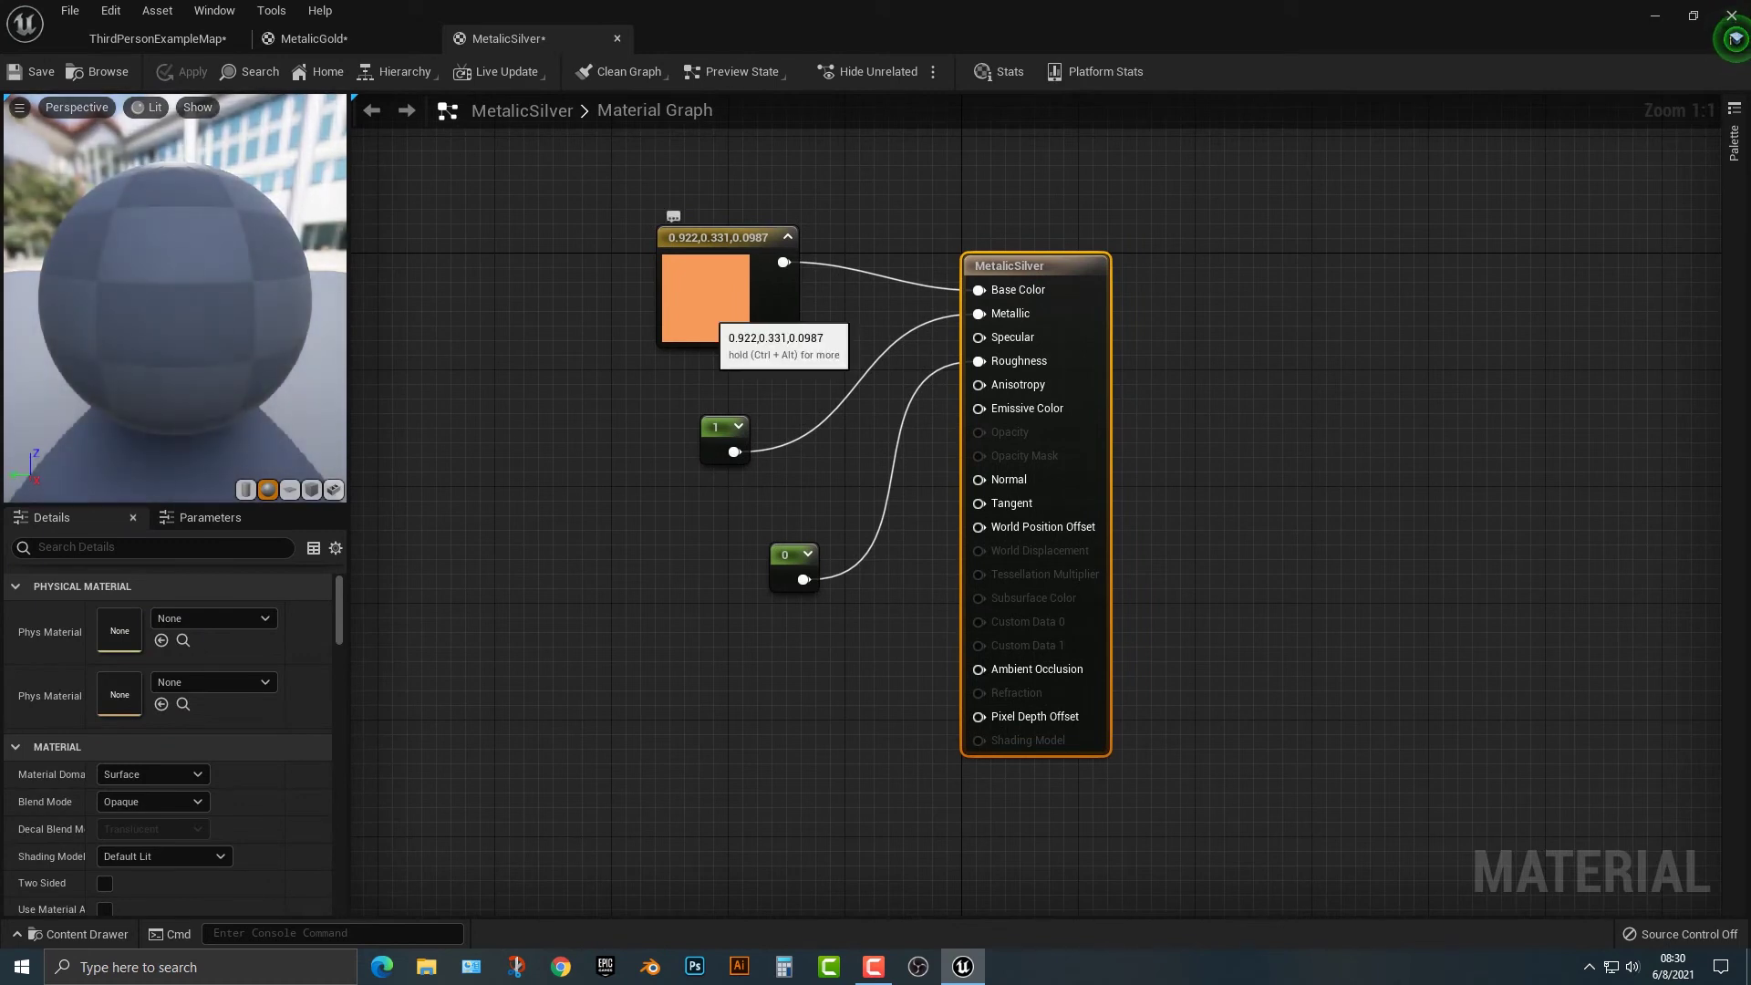
double_click(730, 292)
drag(895, 505, 826, 478)
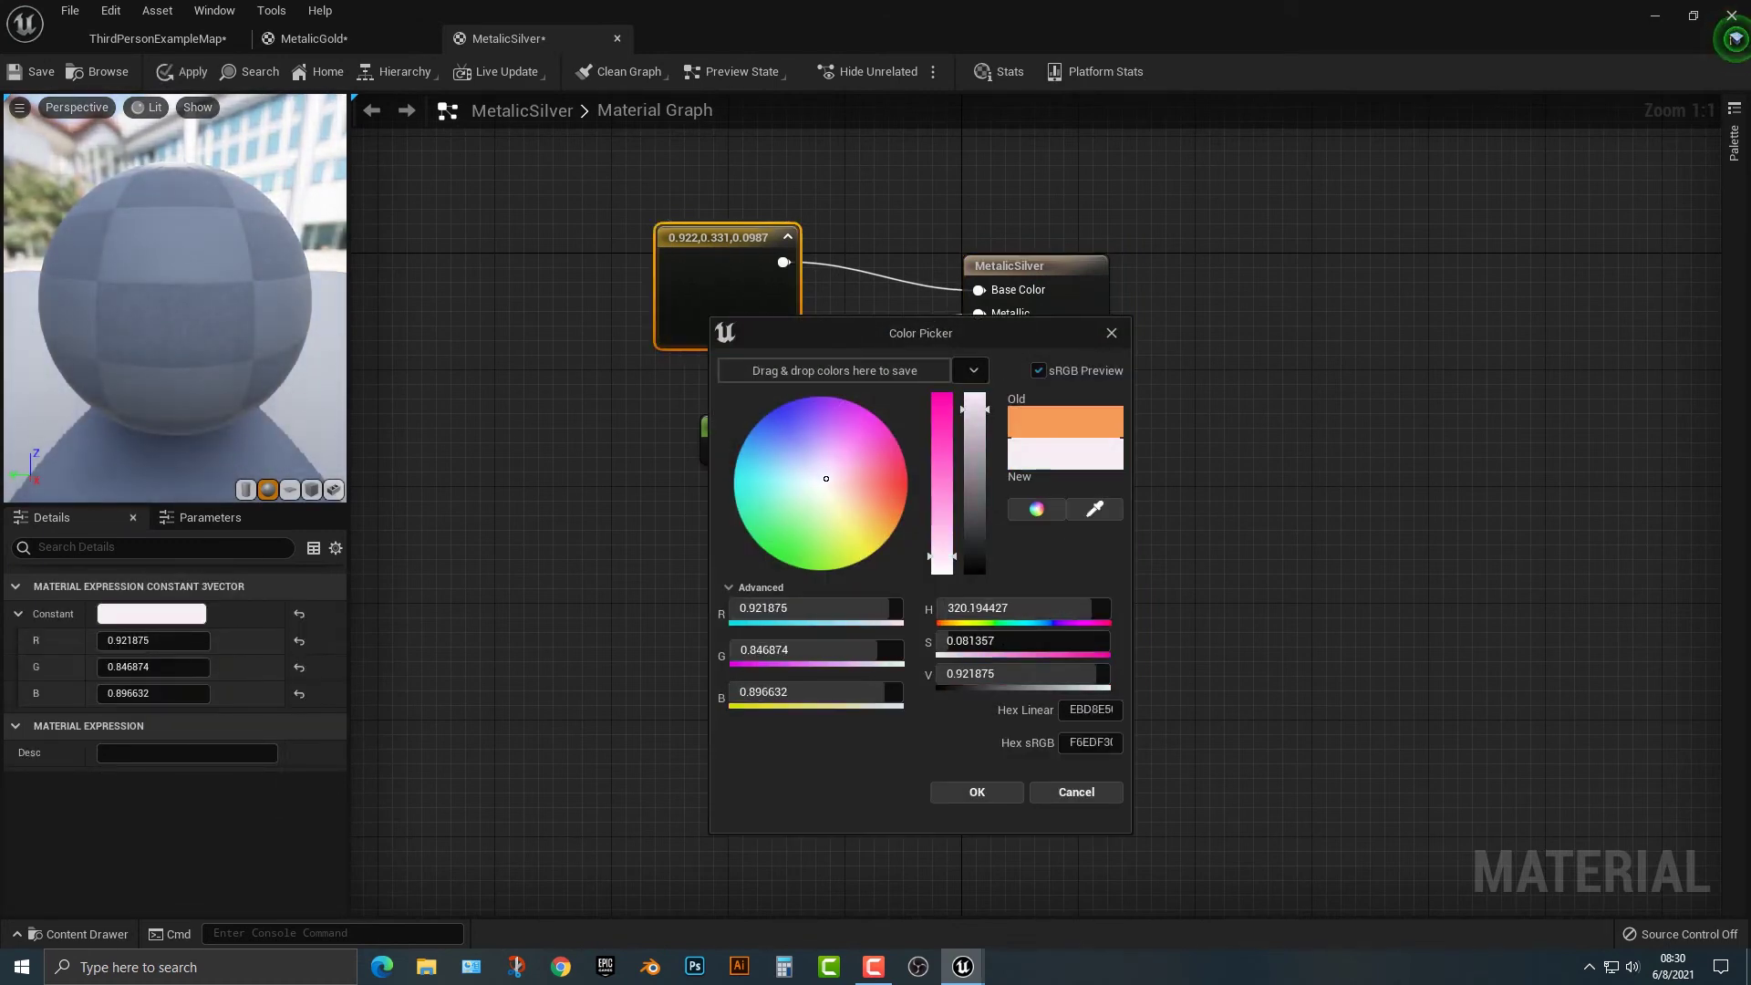
click(975, 441)
drag(976, 442, 976, 453)
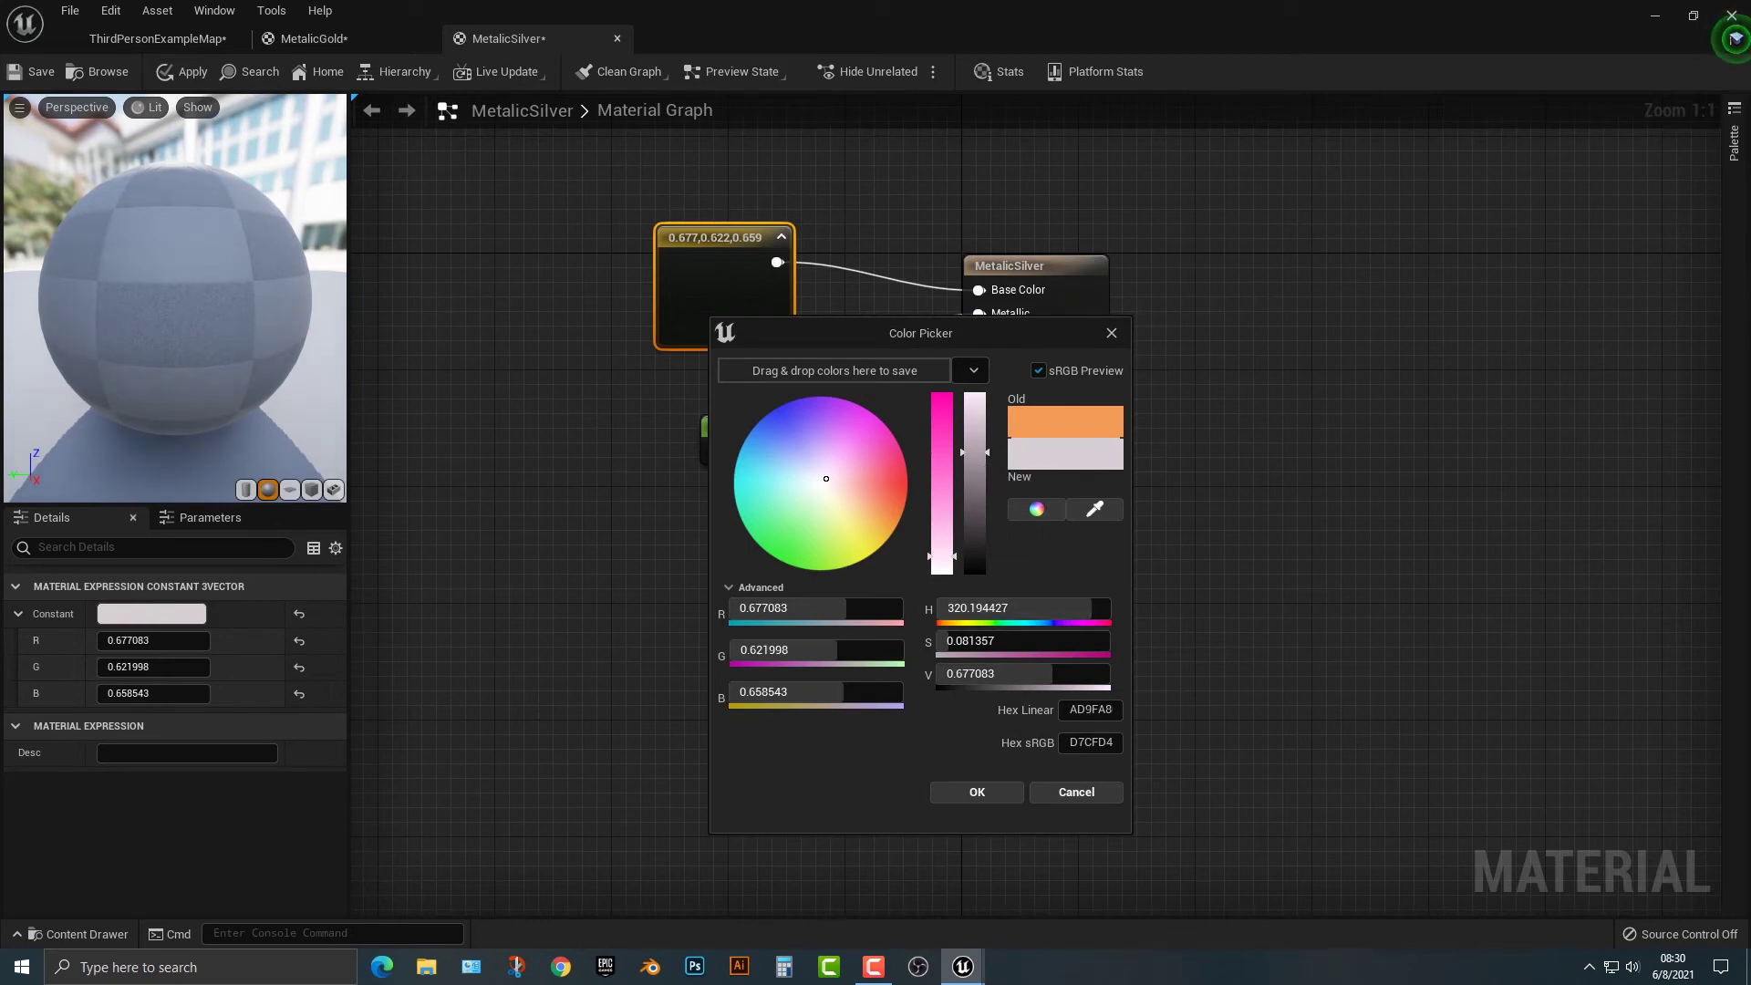
click(977, 792)
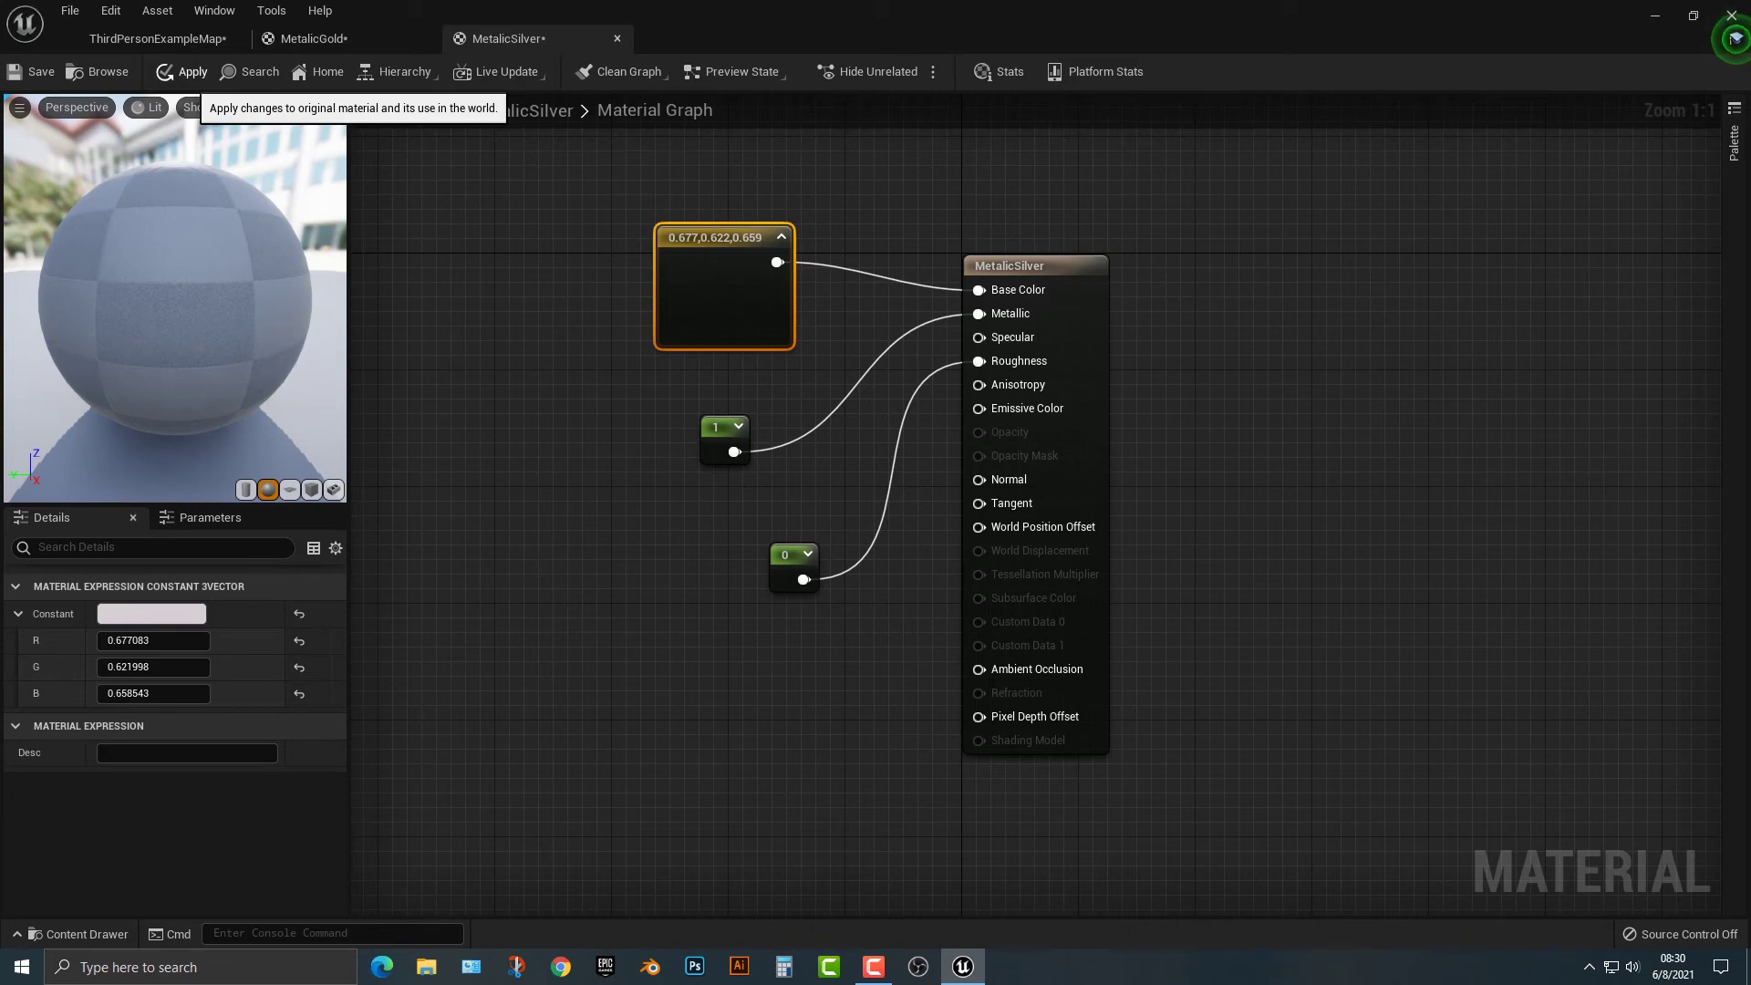
click(182, 72)
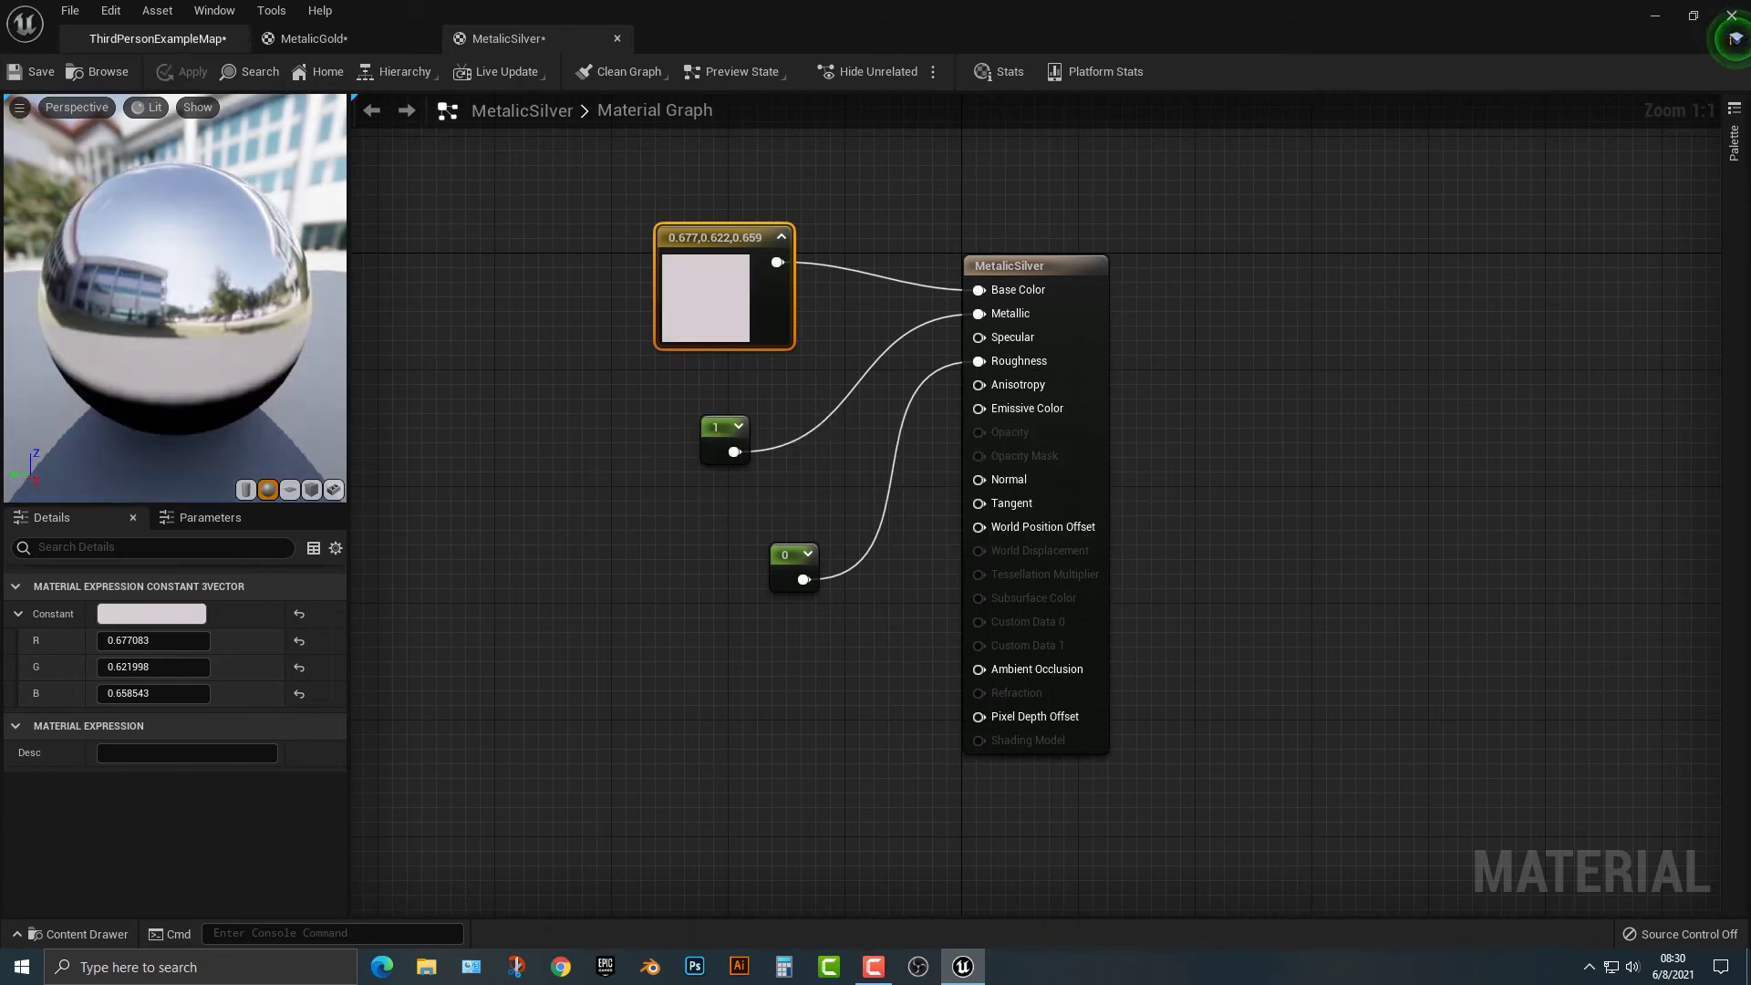
In the ThirdPersonExampleMap level, lower the cube to about Z 240 and the sphere to Z 280
right_drag(698, 503, 718, 503)
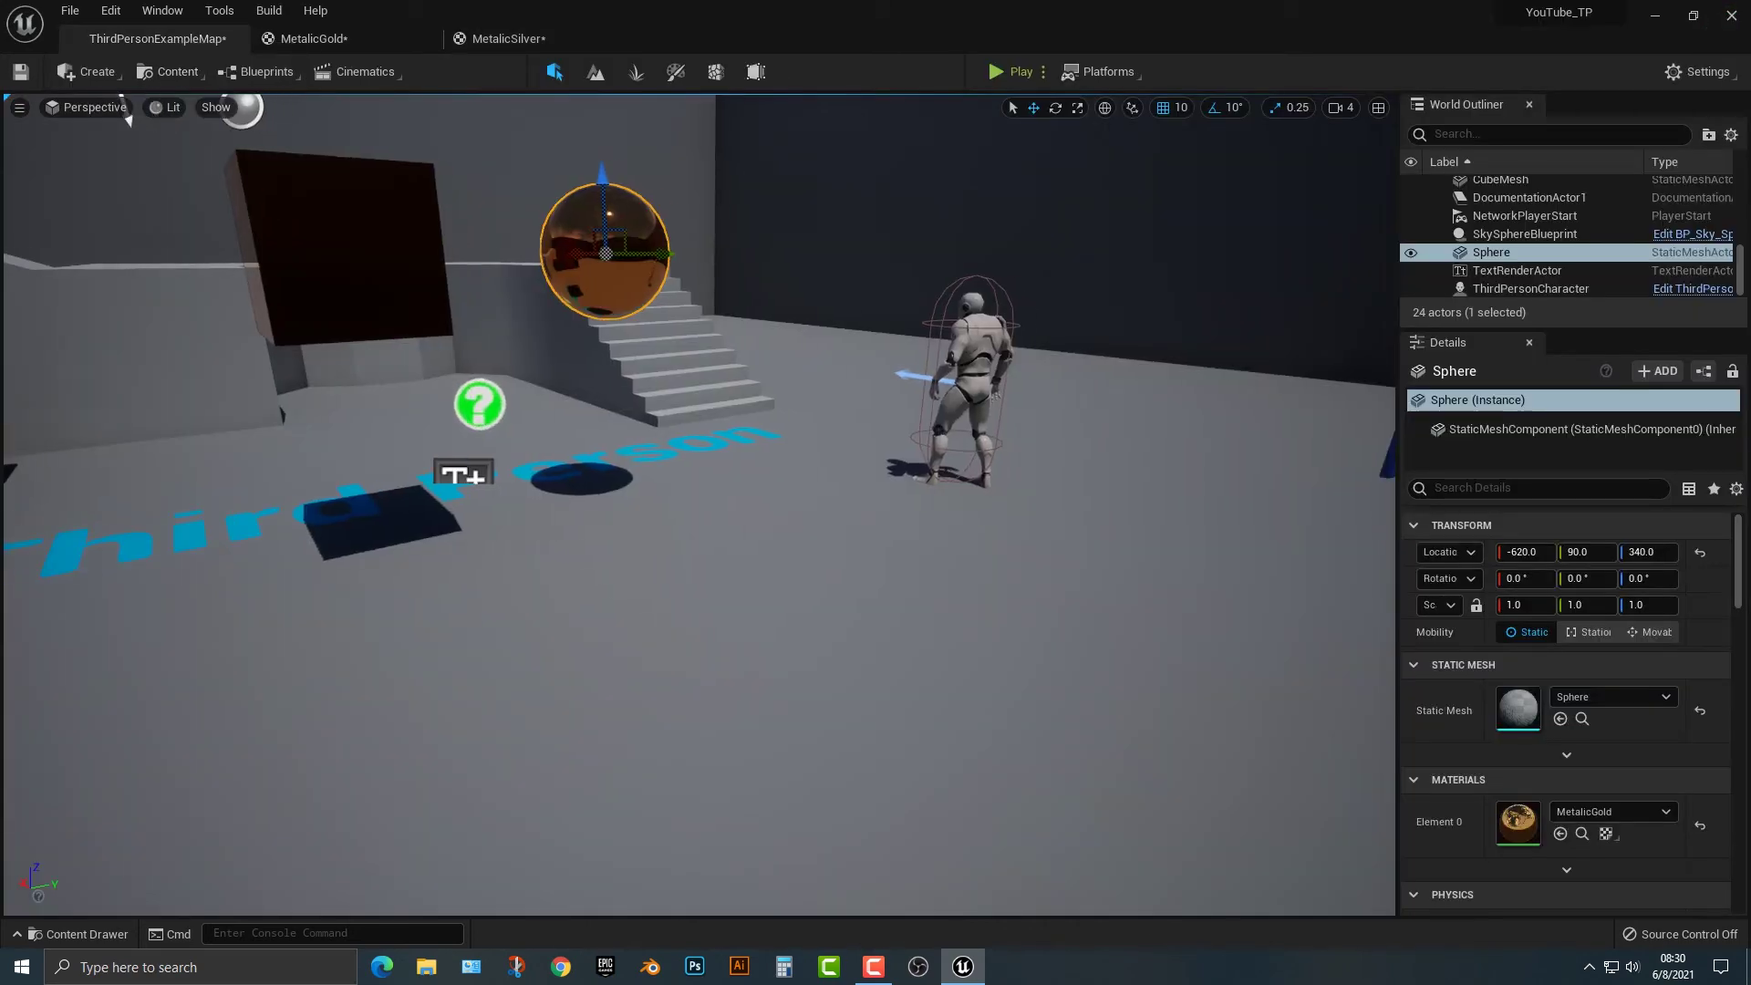
click(356, 255)
drag(358, 254, 364, 401)
click(604, 252)
drag(606, 256, 608, 330)
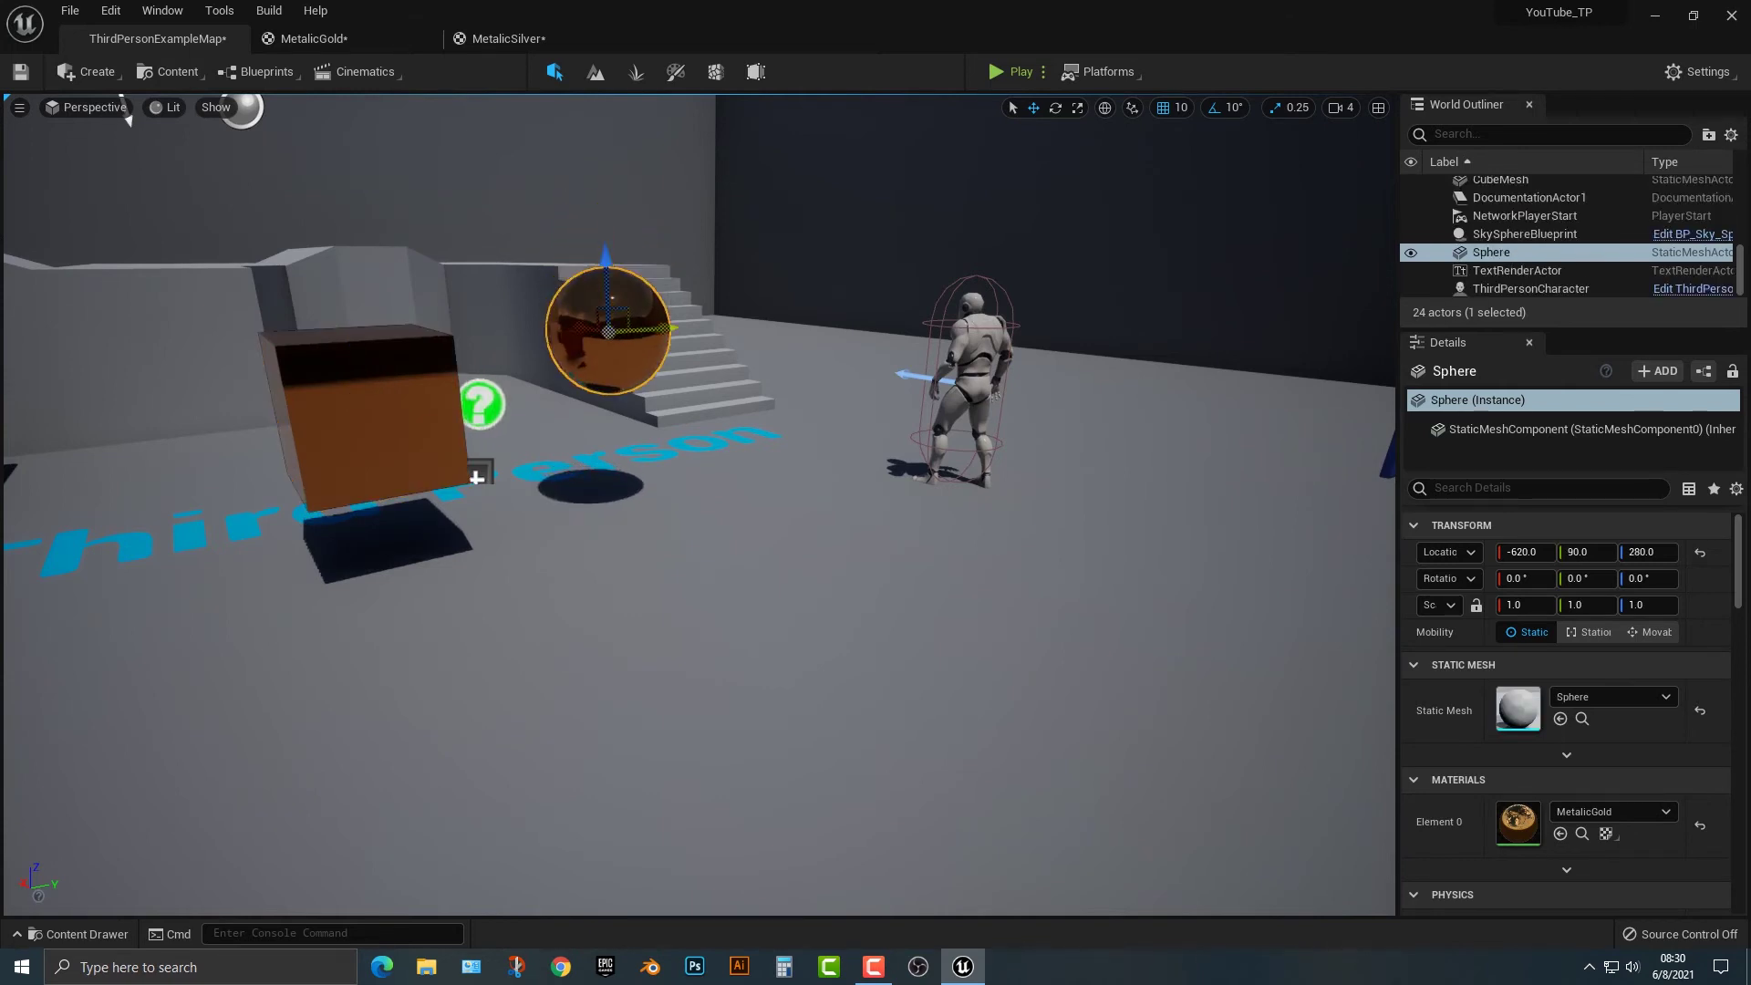
Scale the sphere uniformly to 2.0
key(e)
key(r)
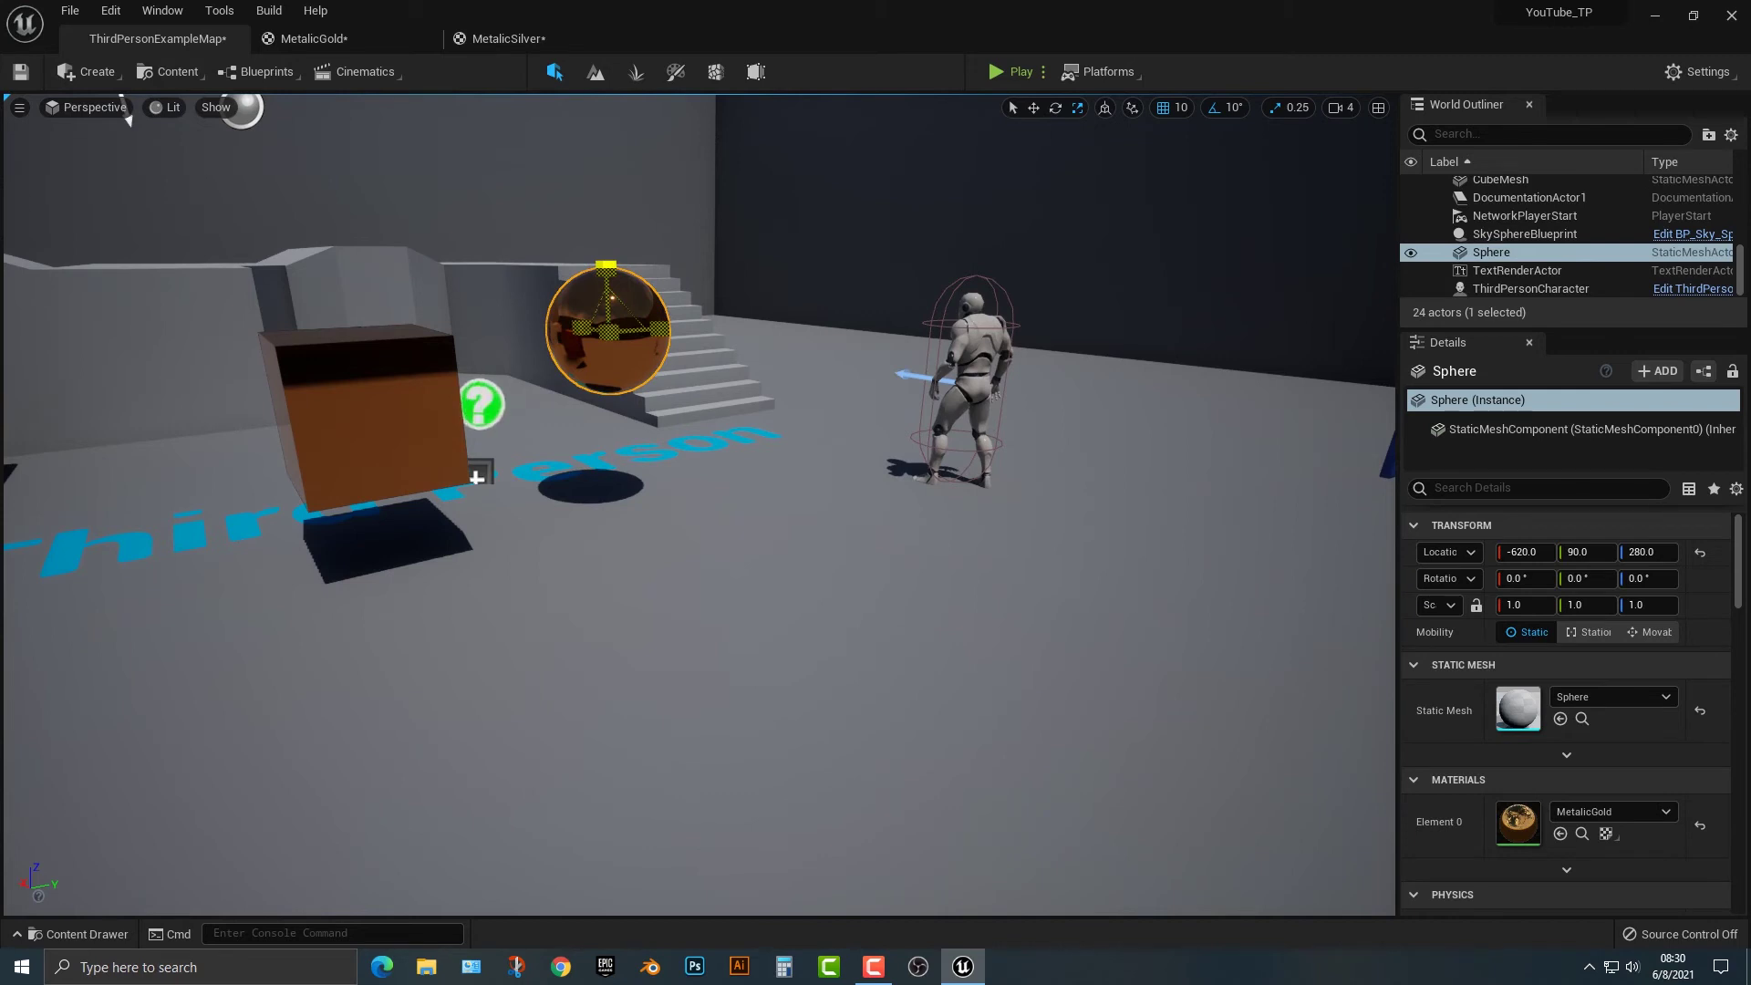
drag(606, 264, 606, 199)
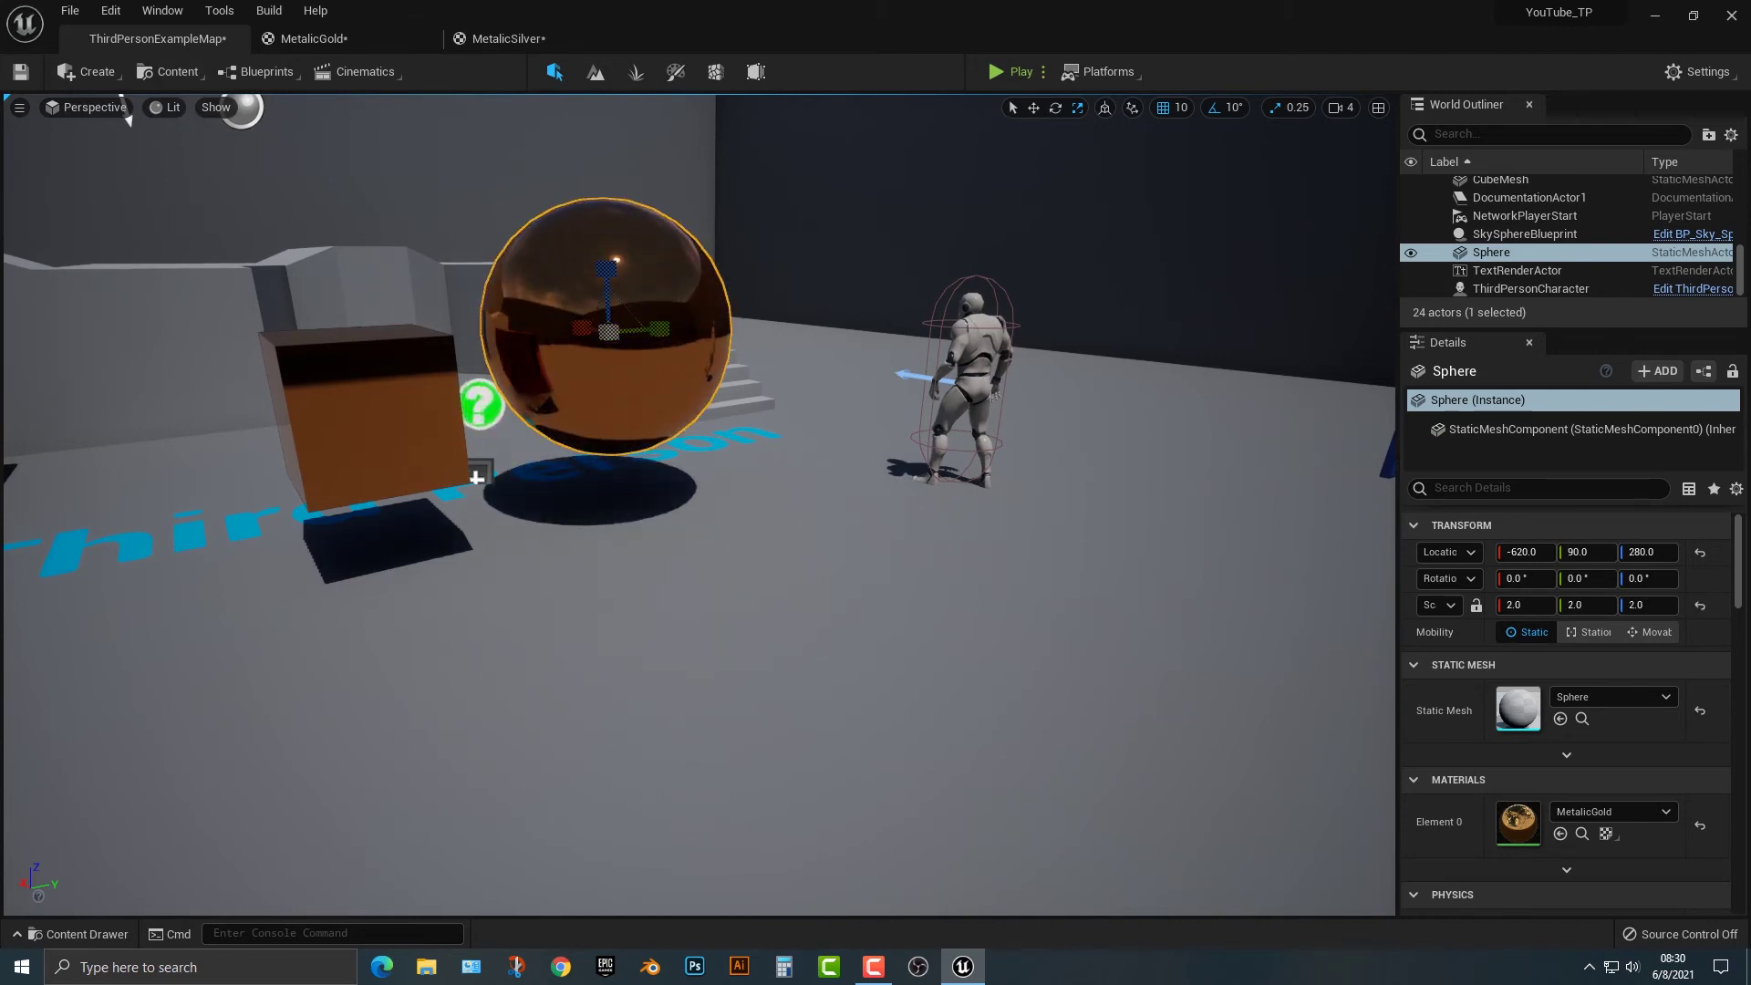
Scale the cube uniformly to 2.25, move it away from the sphere to Y -180, and raise it above the floor
click(476, 478)
drag(365, 408, 439, 335)
drag(410, 402, 274, 416)
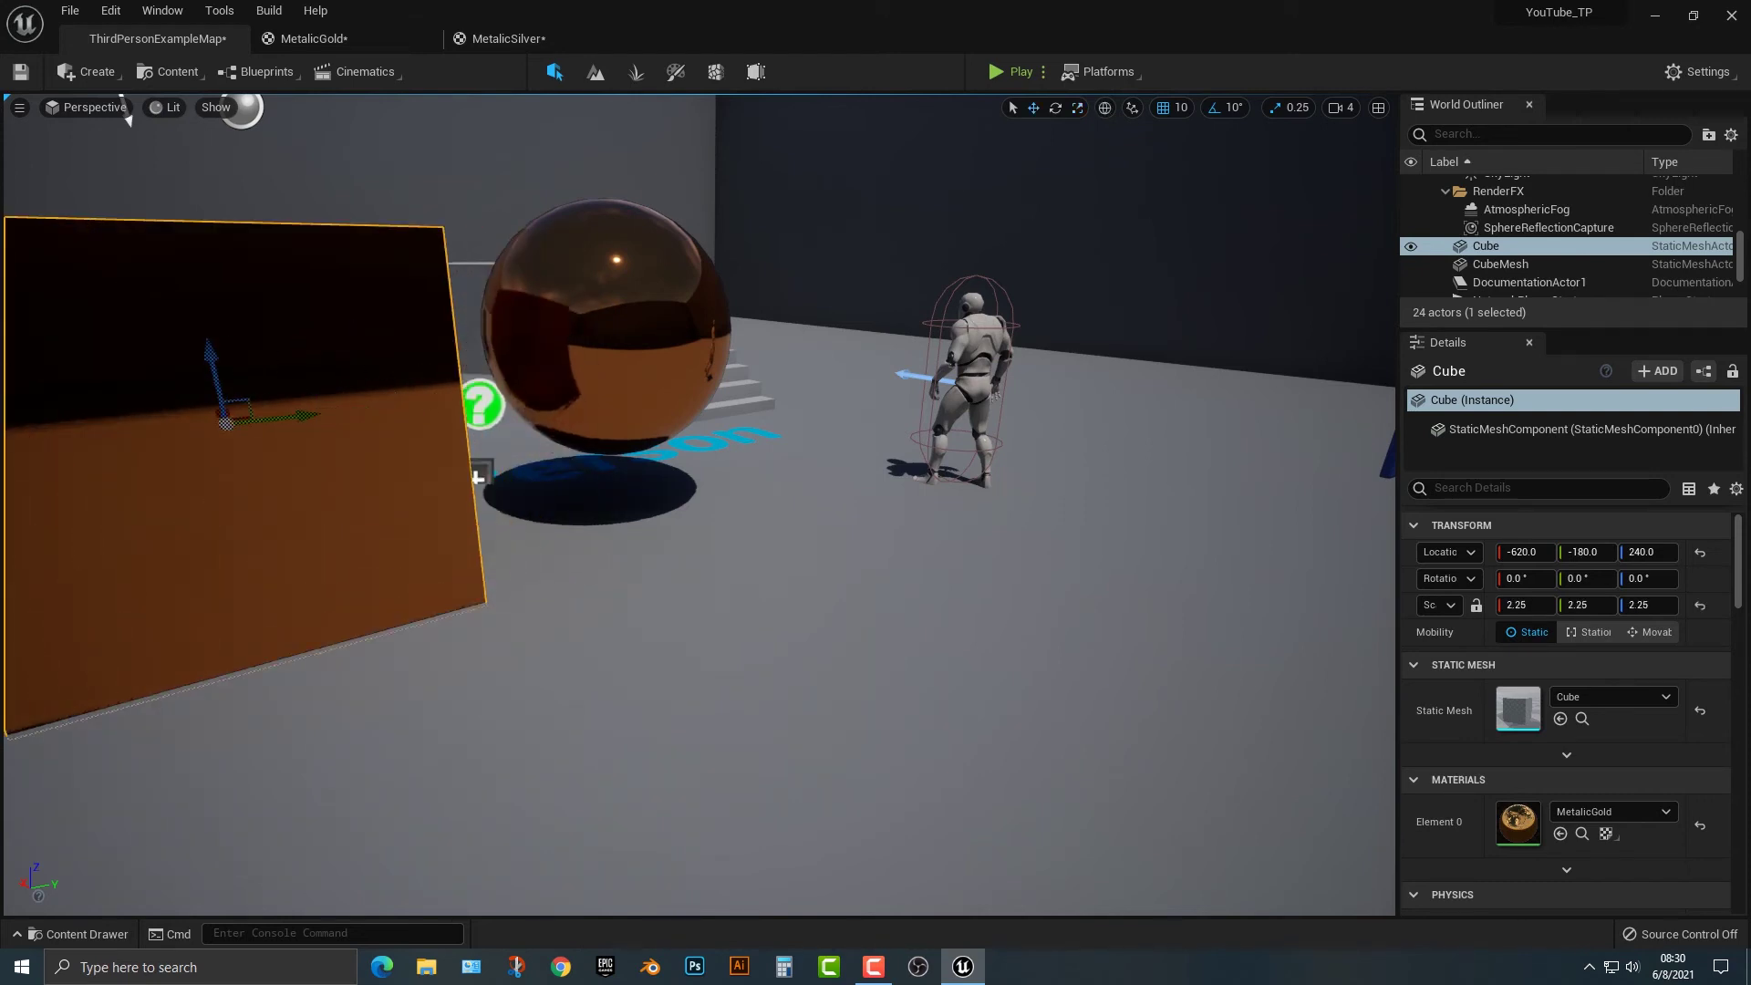
drag(211, 362, 198, 300)
Move the sphere away from the cube to Y 240 and assign the MetalicSilver material to it
right_drag(547, 410, 493, 437)
click(698, 475)
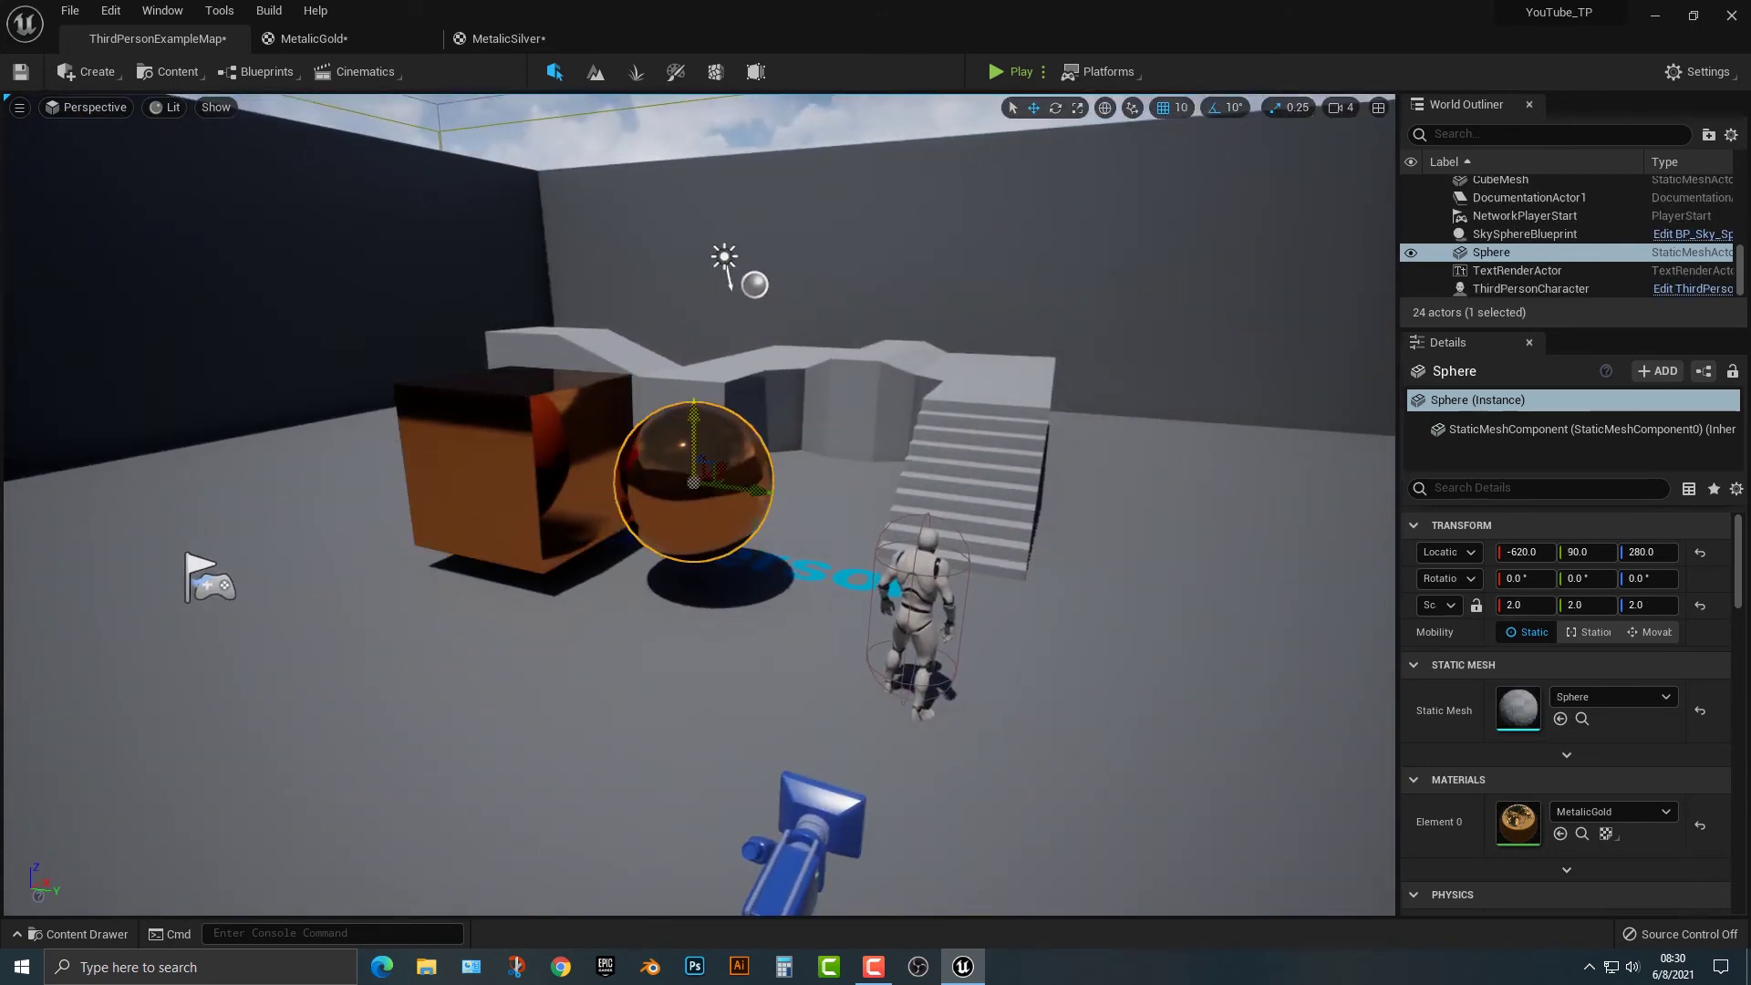
drag(748, 484, 858, 504)
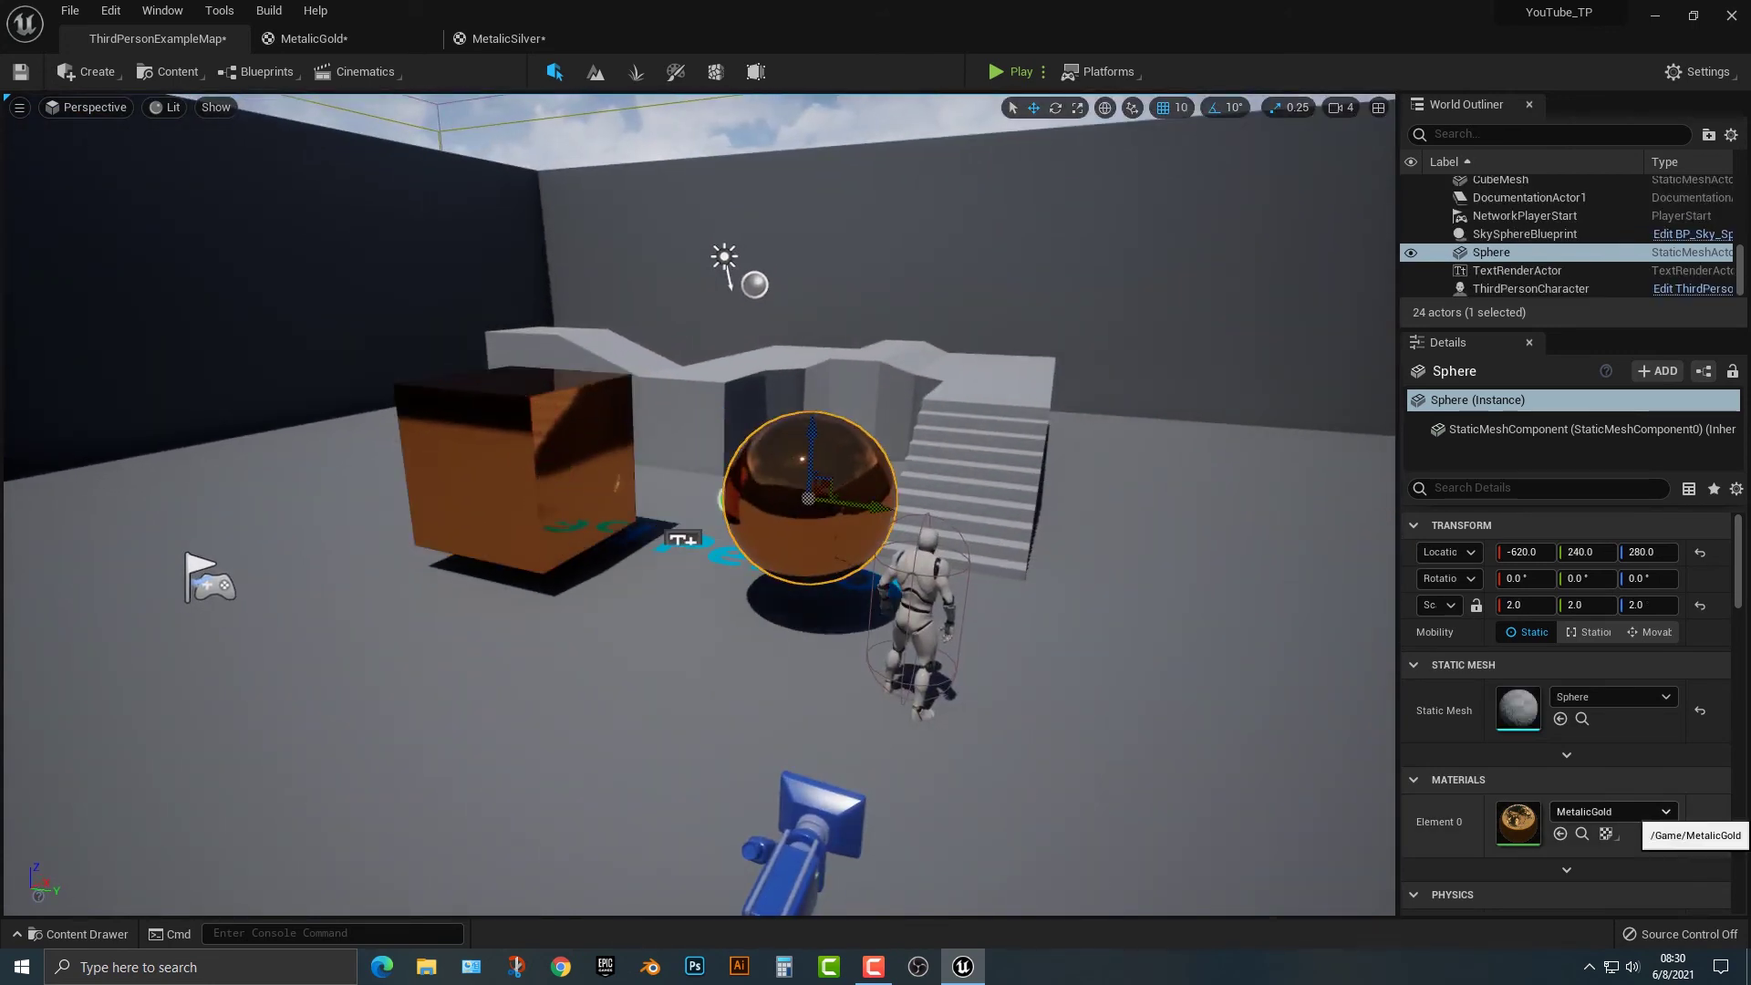
click(1633, 812)
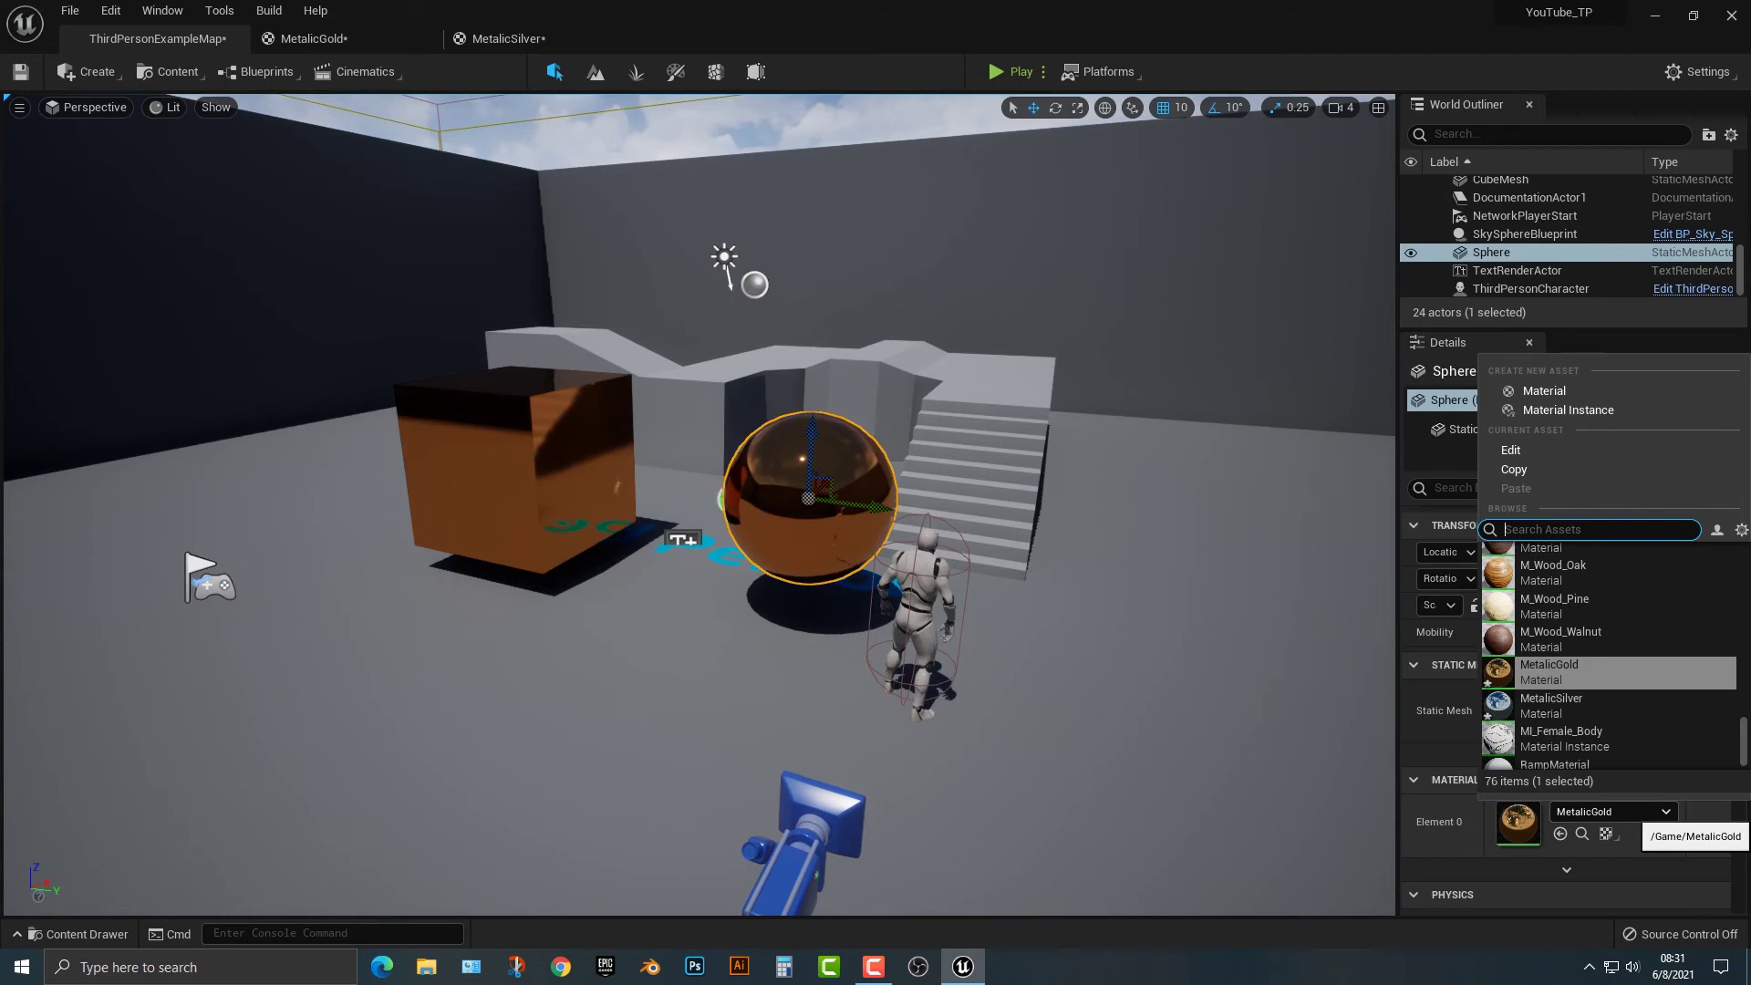
text(metalic)
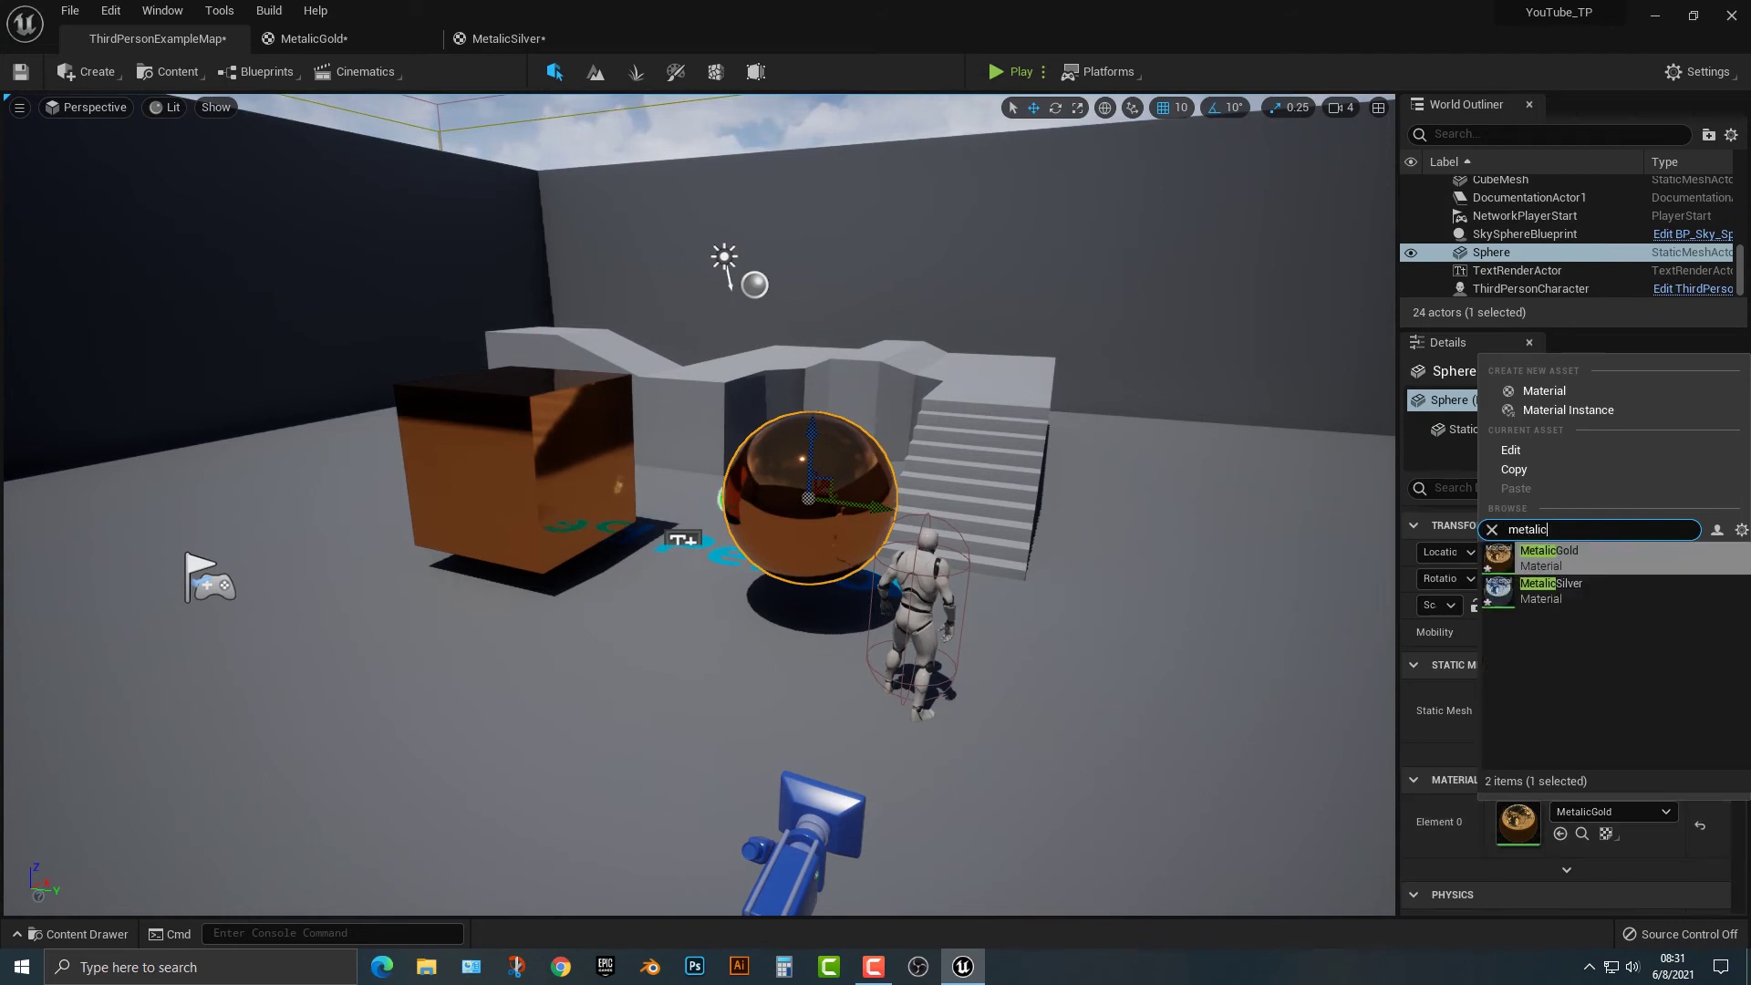
click(1551, 593)
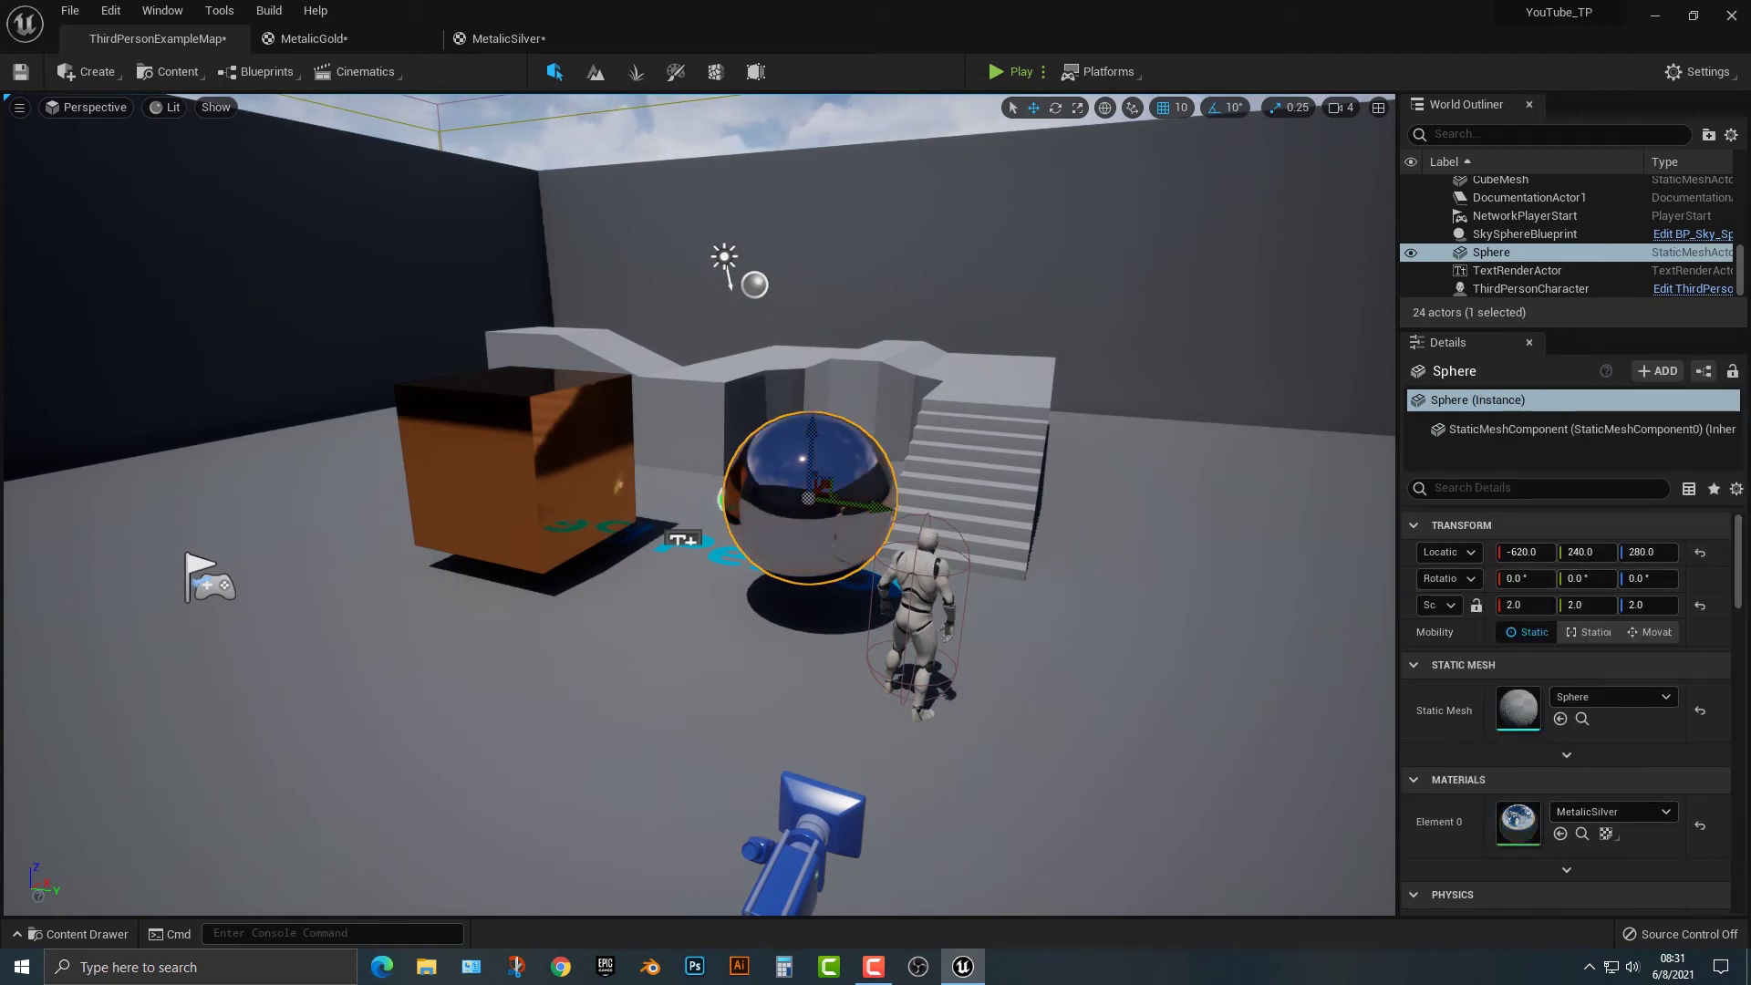
Play the level, walk the character around the cube and sphere to examine their reflections, and end the play session
click(1004, 71)
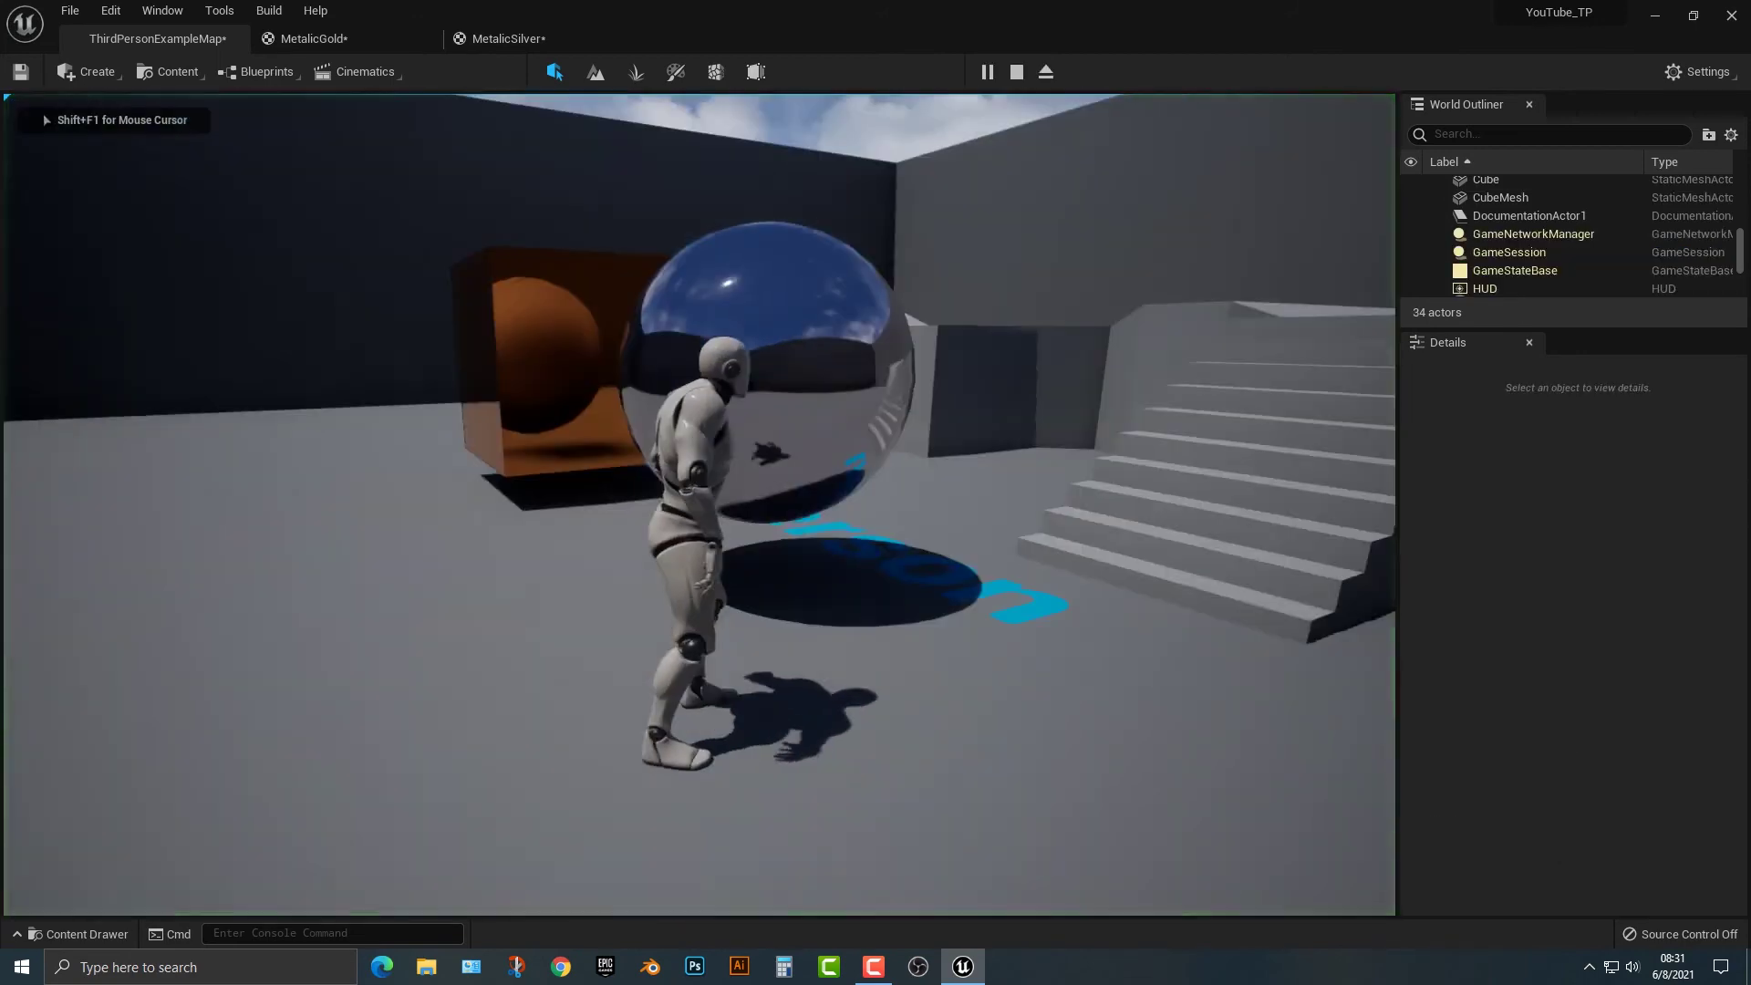
key(w)
key(a)
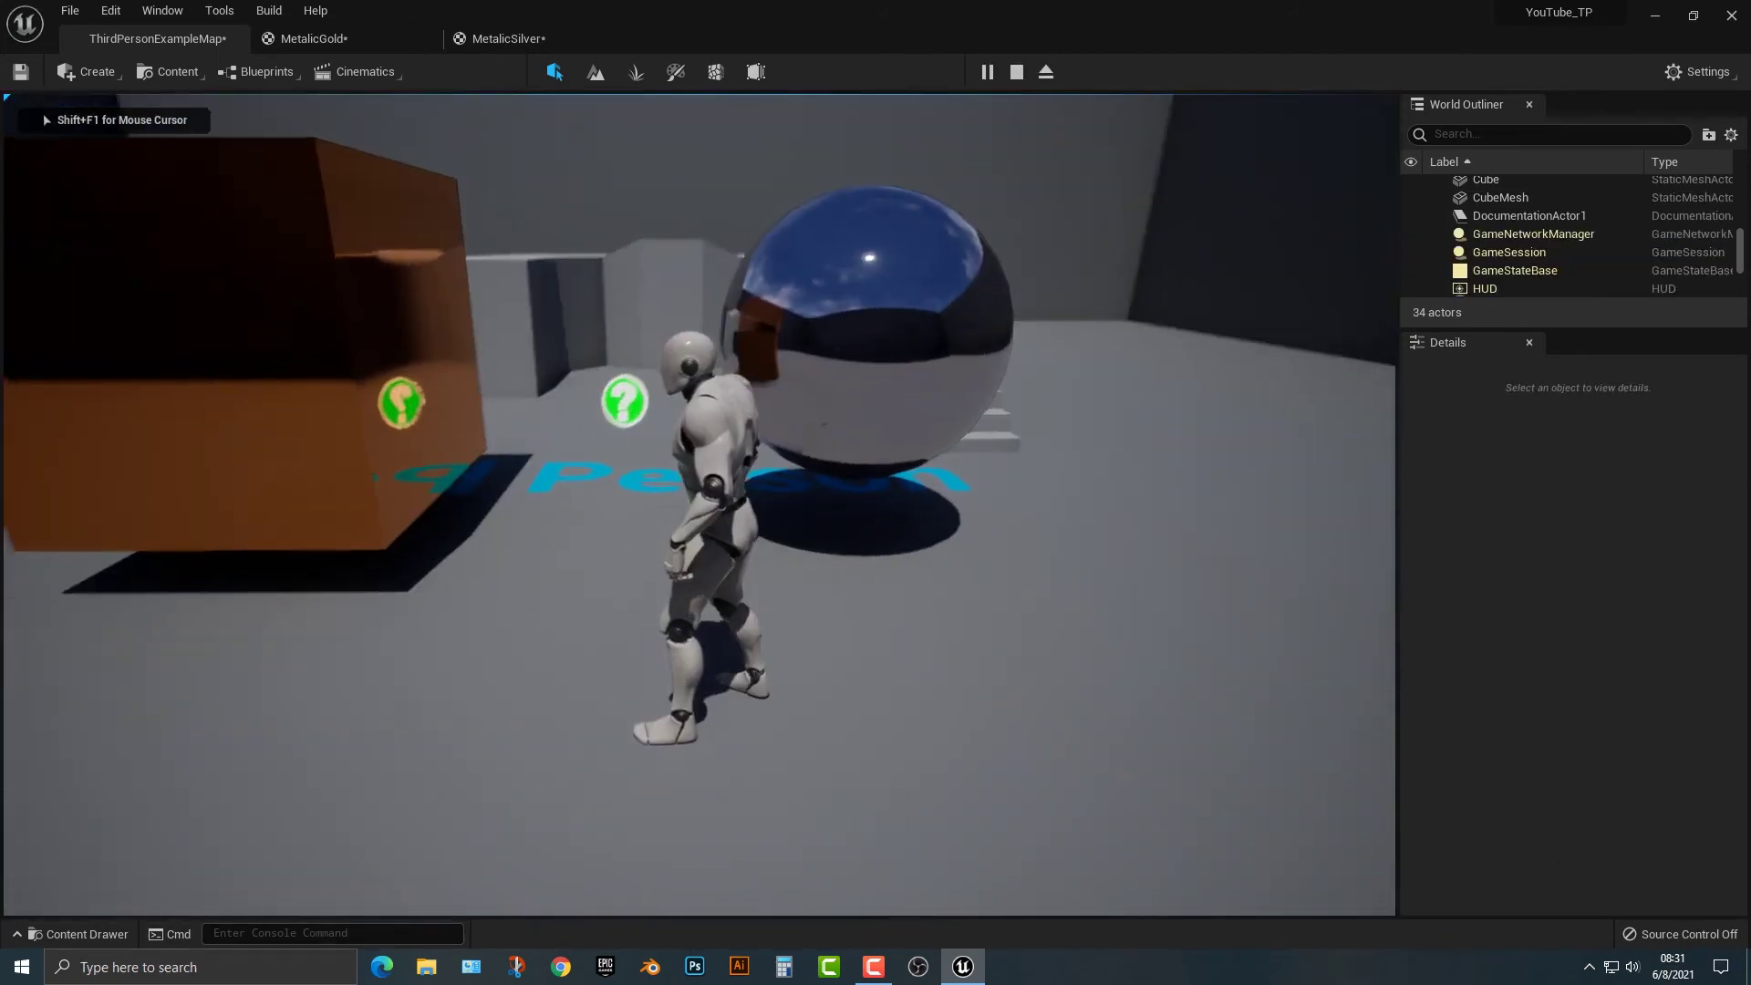
key(Escape)
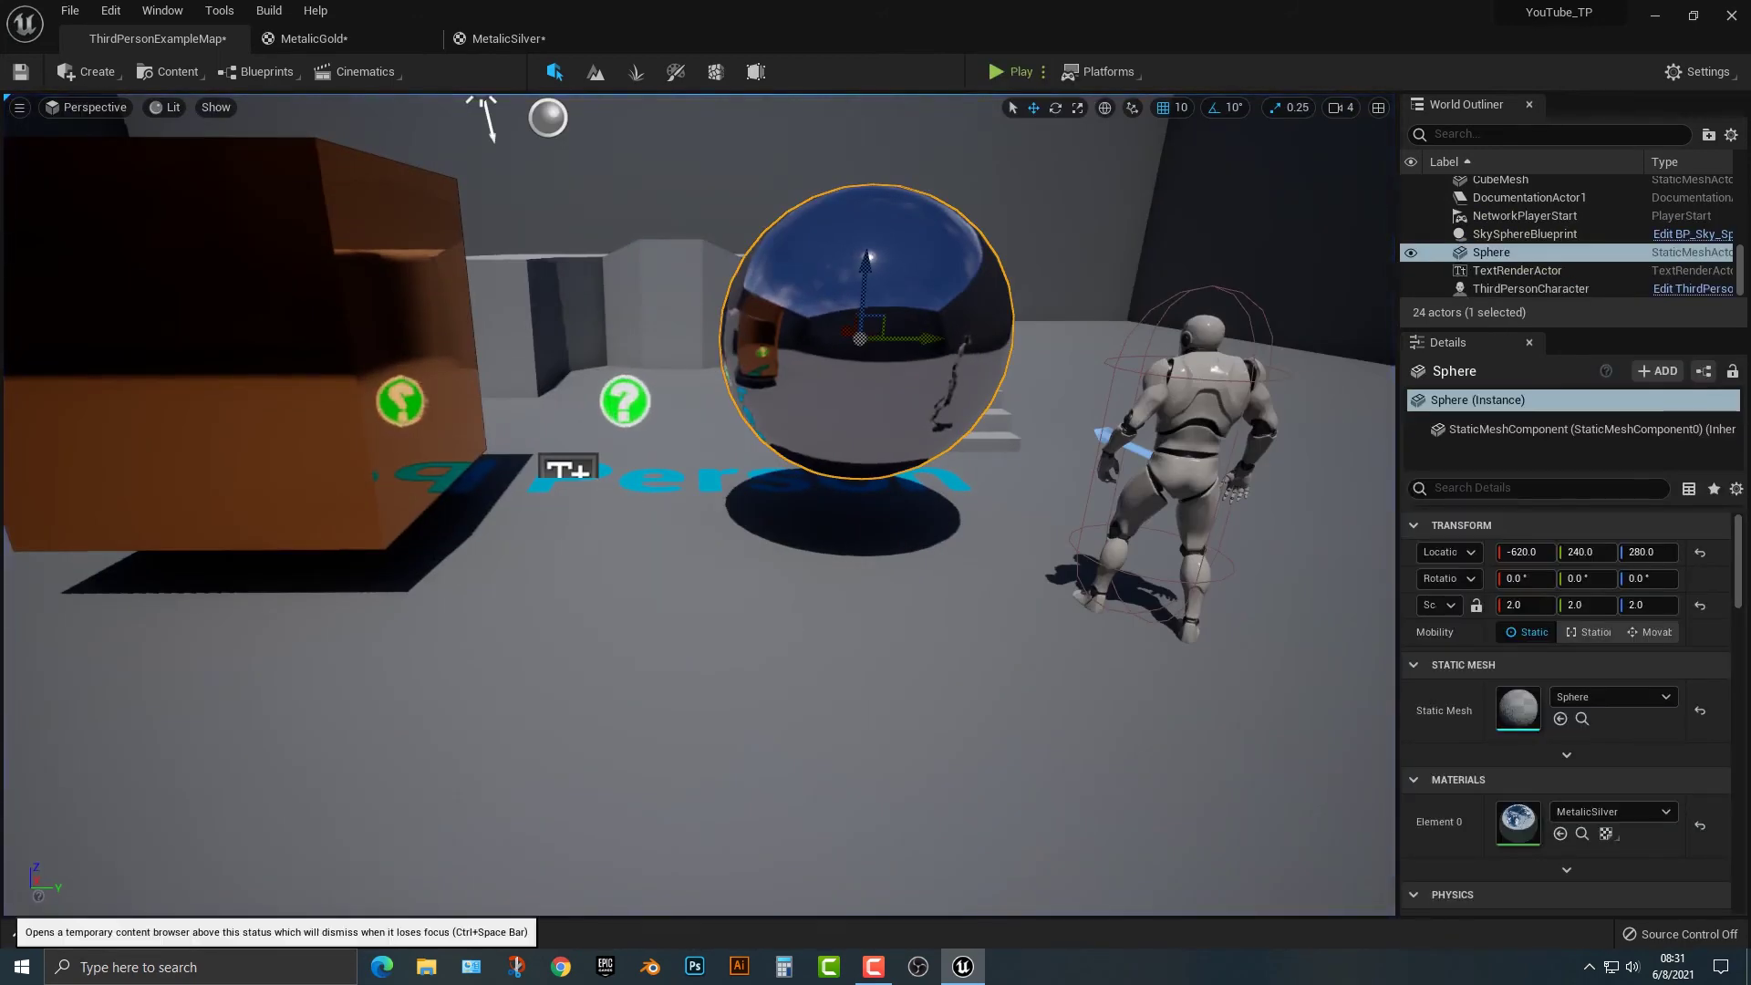
Place the SM_MatPreviewMesh_02 static mesh from StarterContent/Props on the floor of the level
click(77, 934)
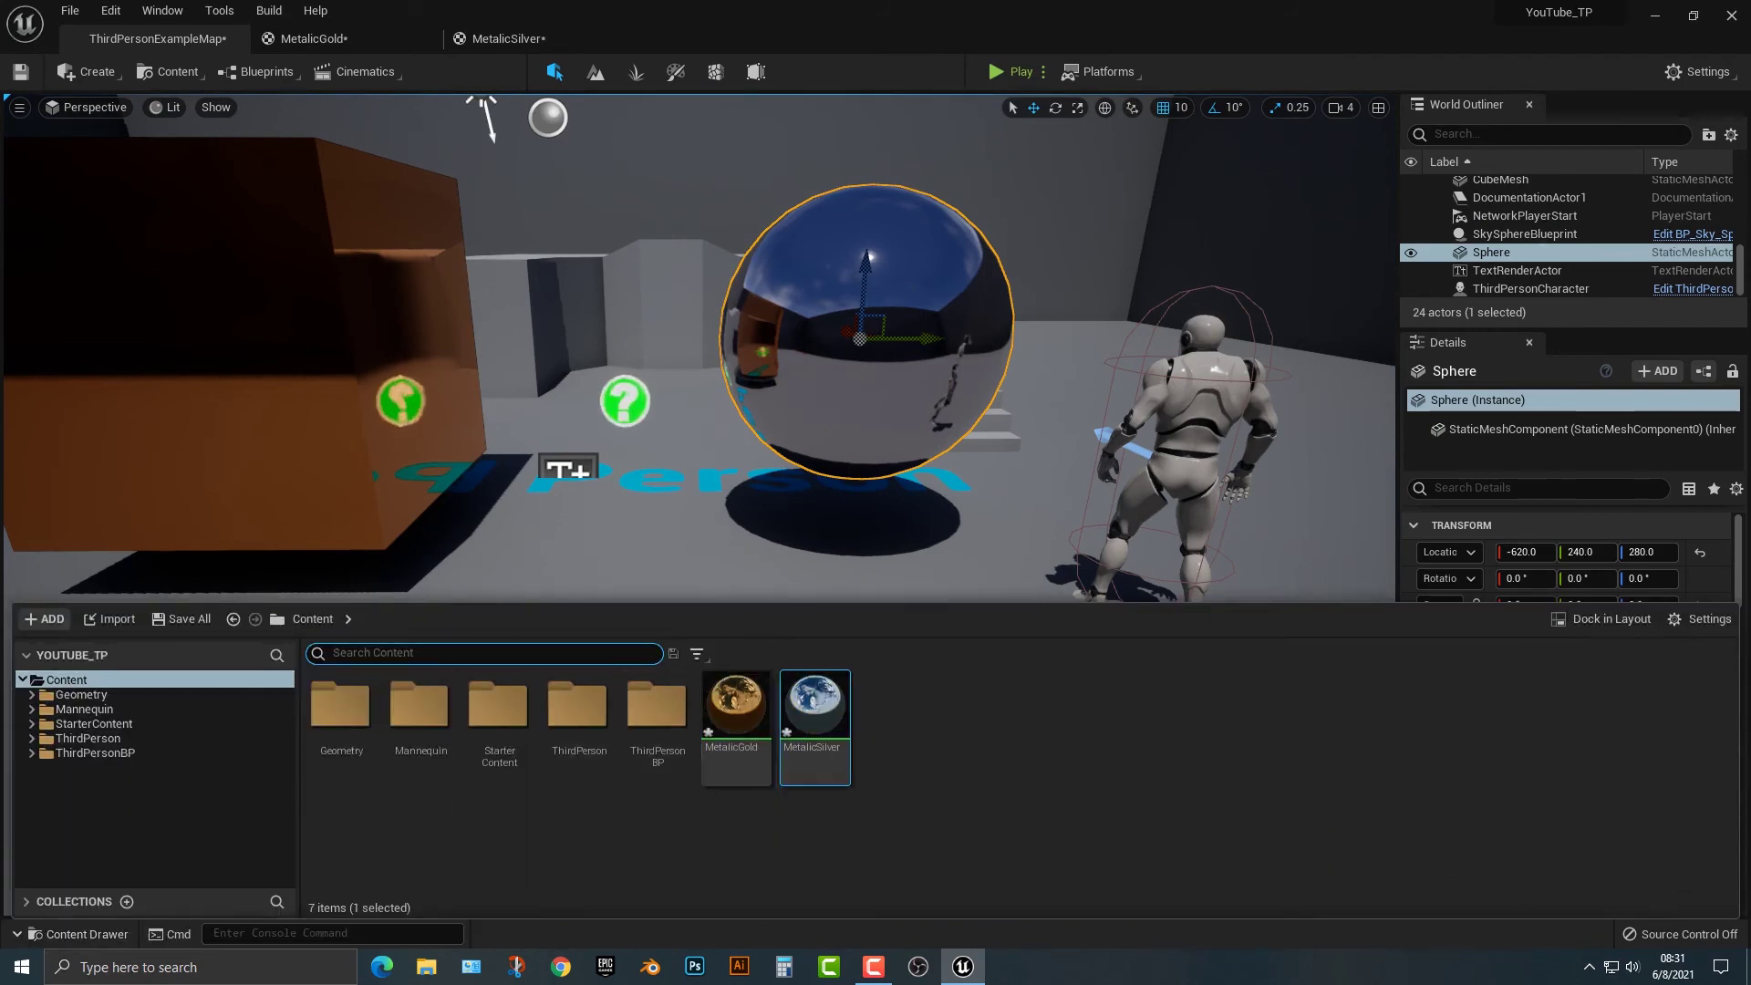
double_click(498, 707)
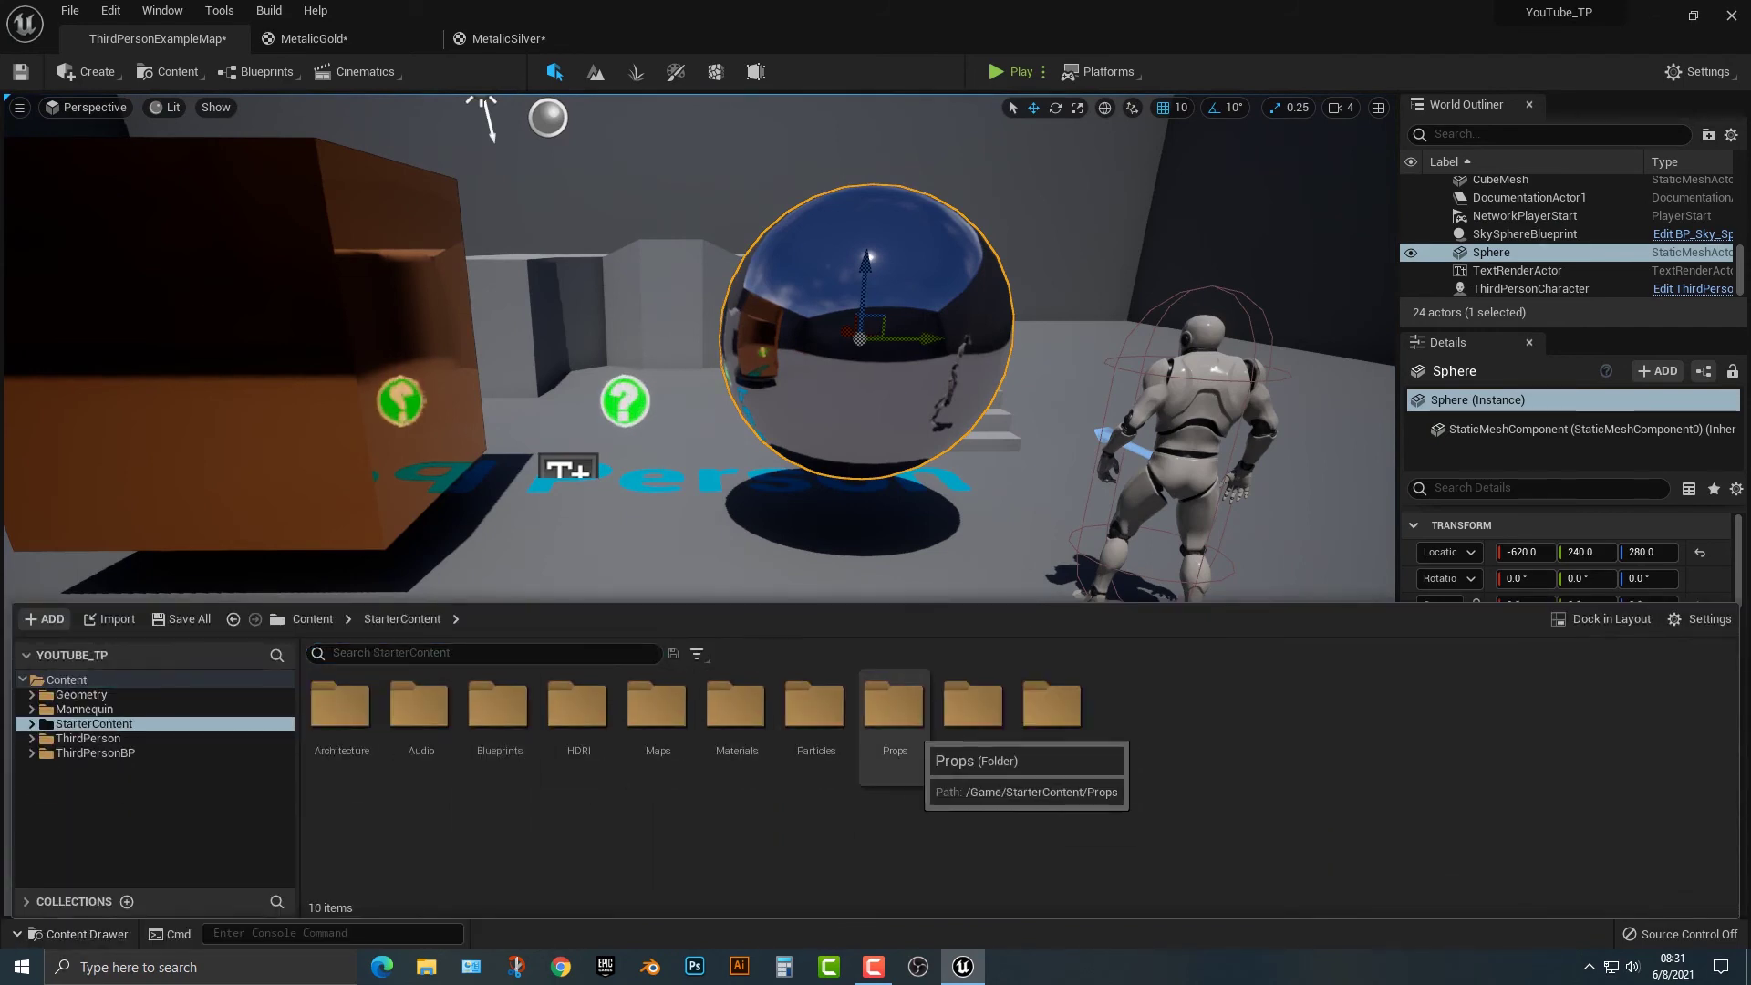
double_click(894, 707)
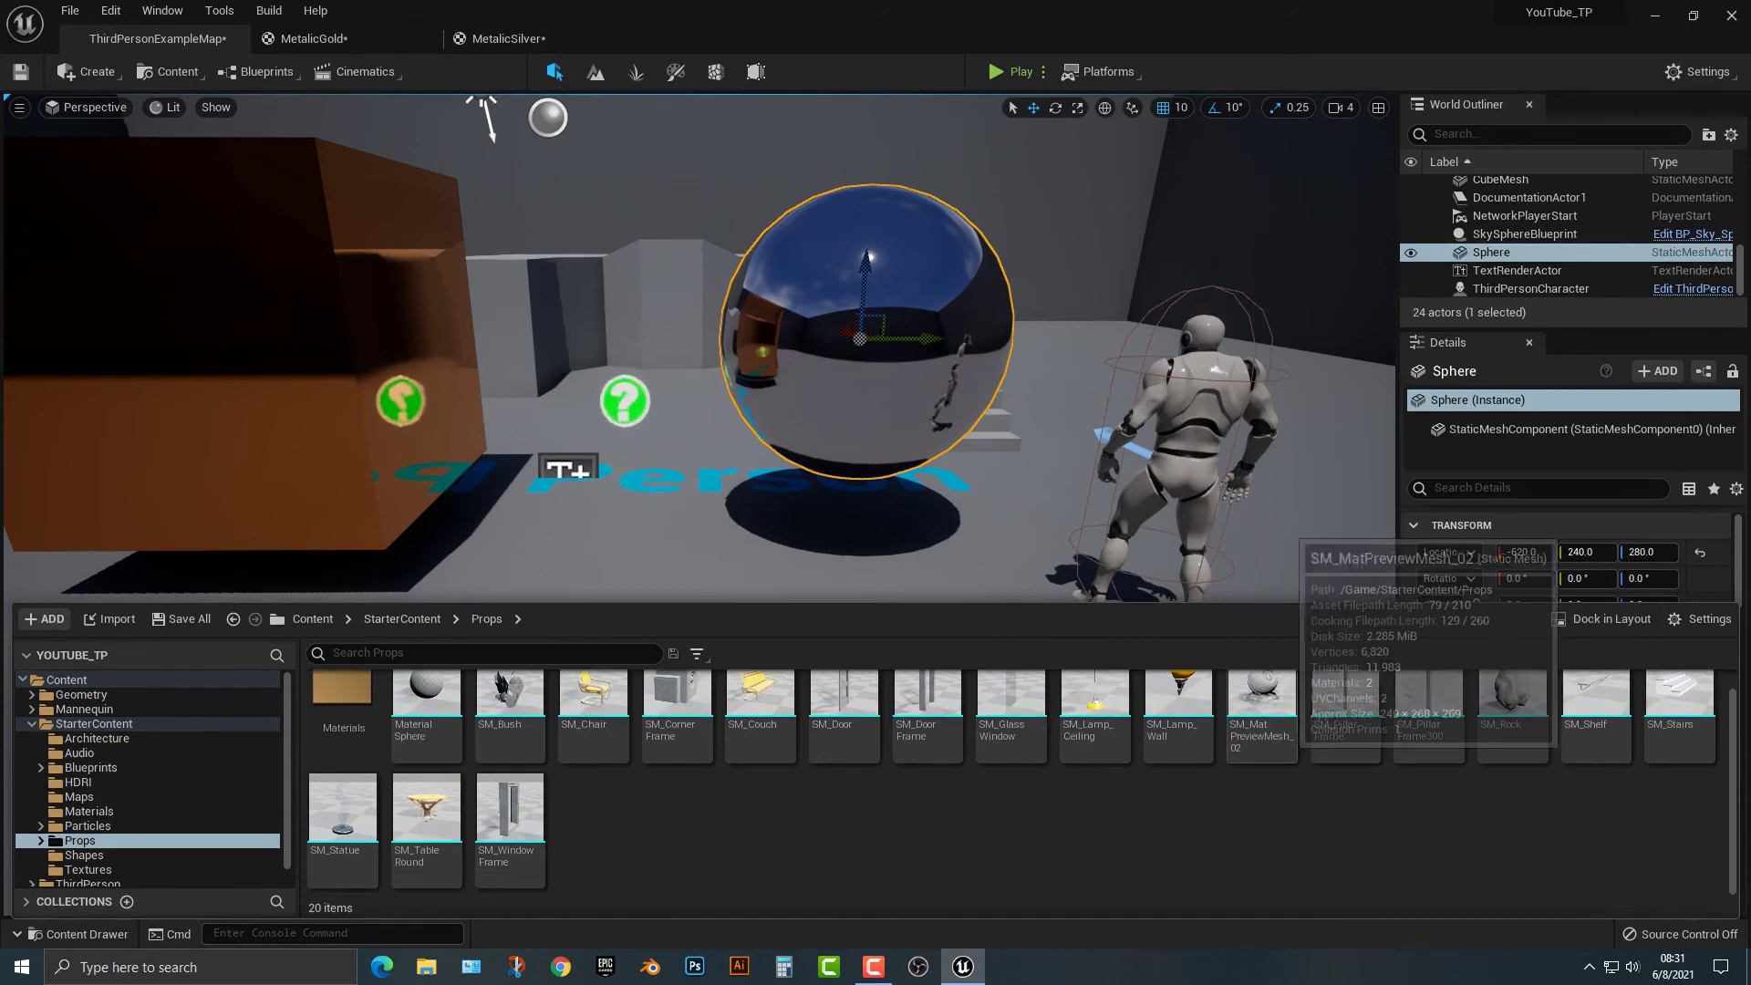
drag(1268, 702, 1588, 709)
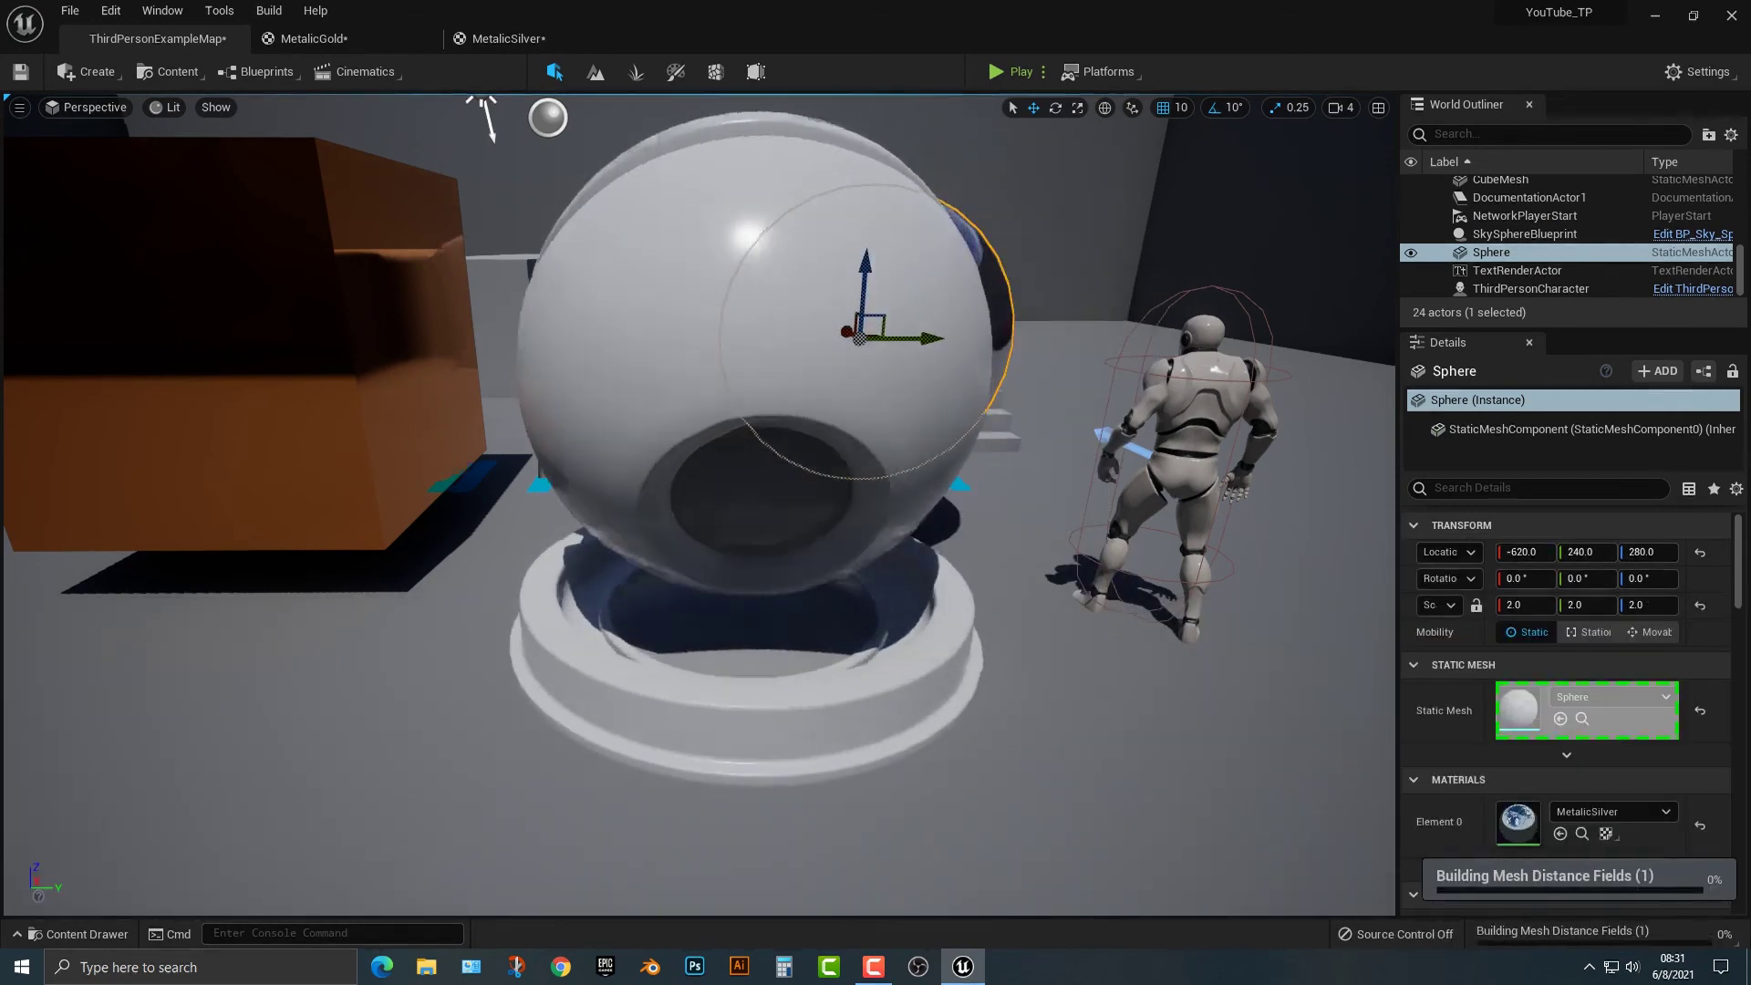
drag(746, 638, 587, 720)
Position the preview mesh beside the other objects at X -1140, Y 70, Z 130 and rotate it 70° about Z
right_drag(587, 720, 459, 788)
drag(675, 580, 438, 716)
key(e)
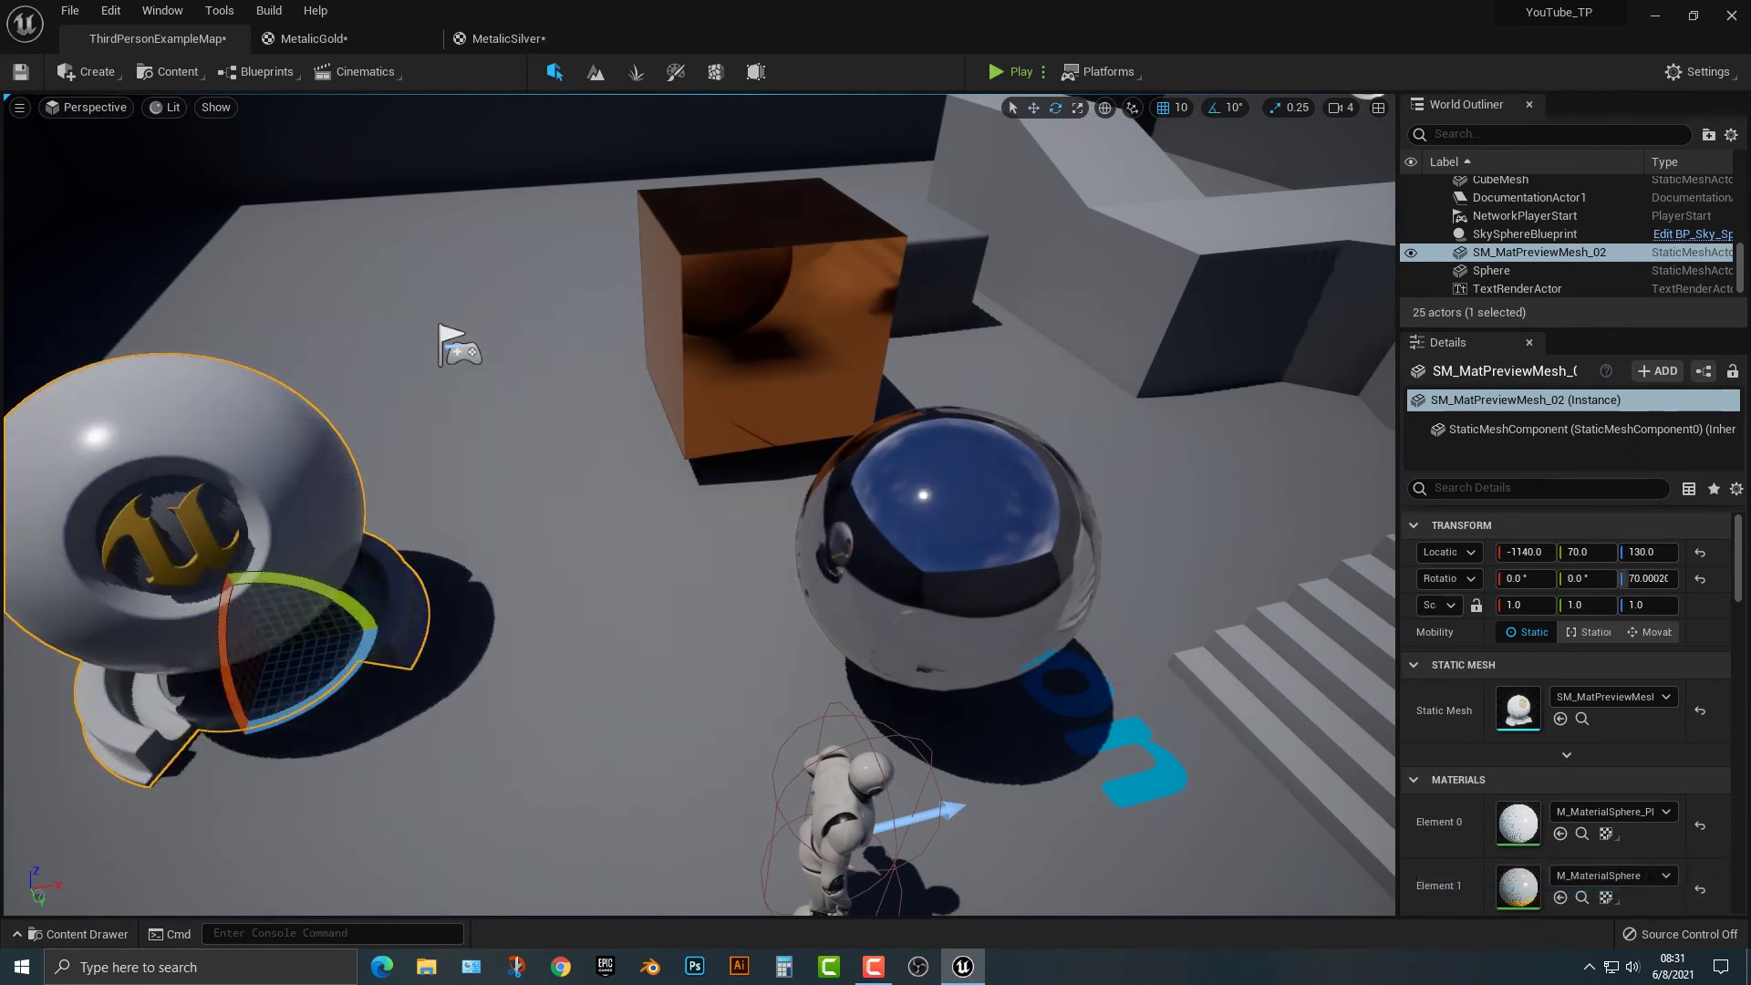
click(556, 647)
right_drag(557, 648, 456, 646)
click(593, 492)
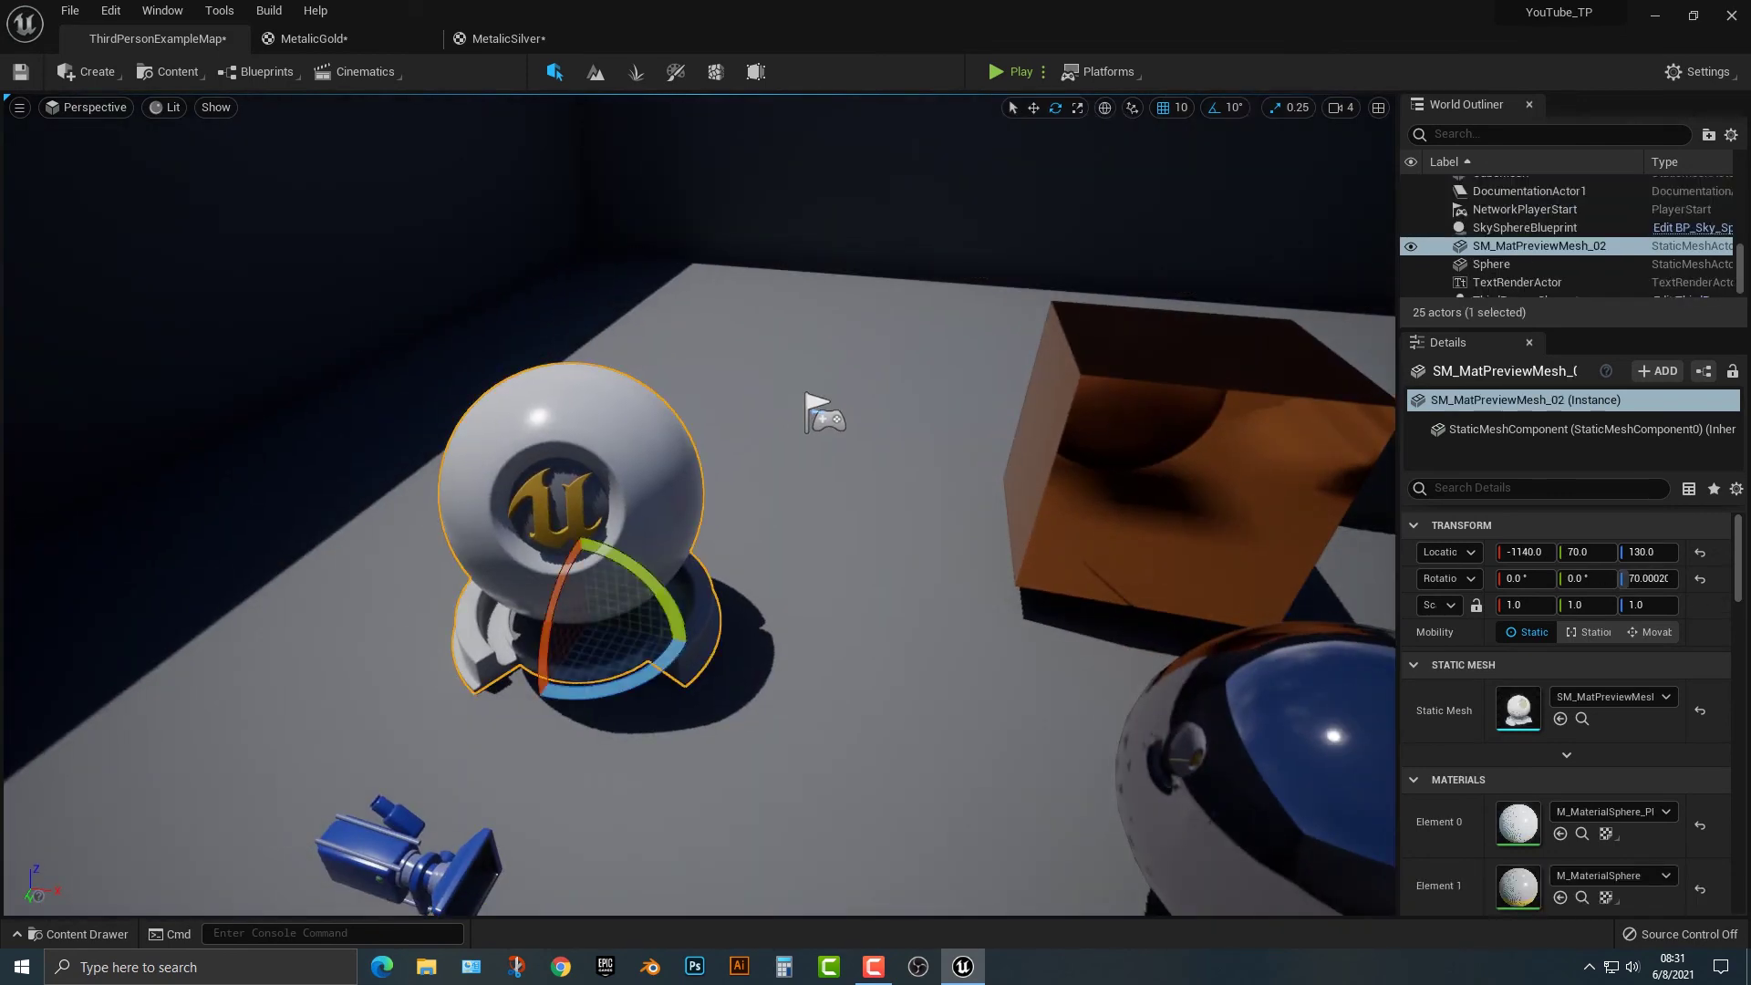
Assign the MetalicGold material to Element 0 of the preview mesh
scroll(1566, 729, down, 2)
scroll(1567, 712, down, 2)
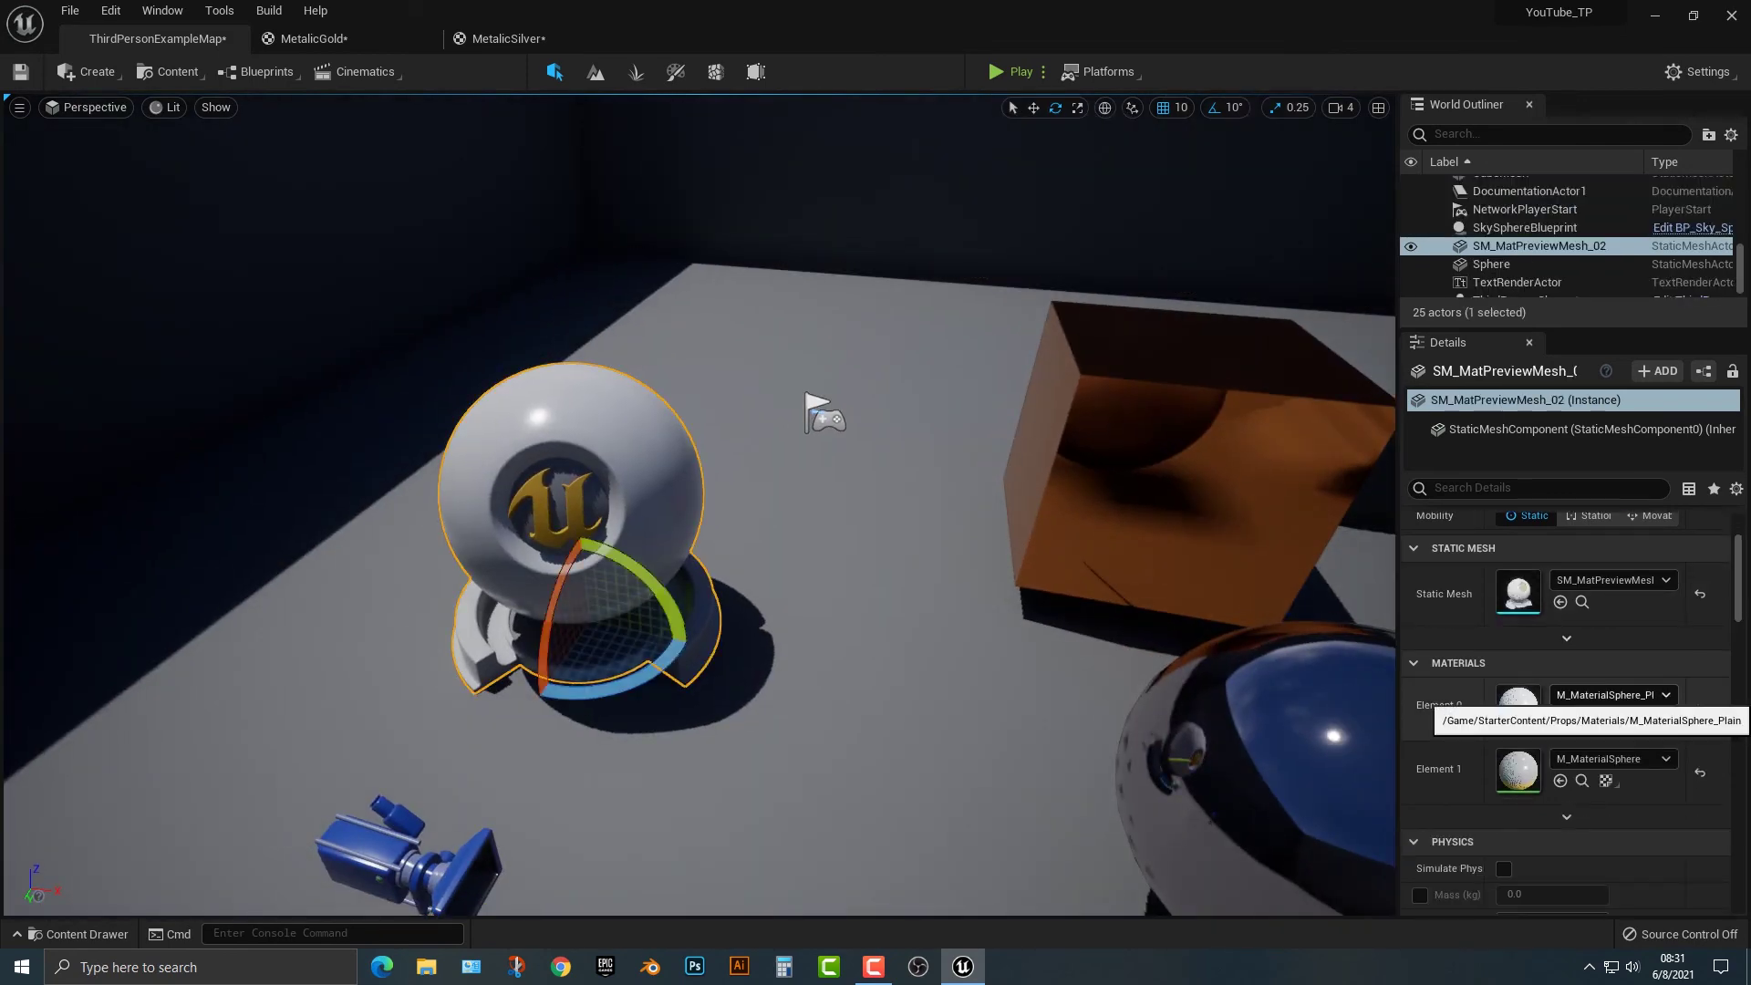
click(1613, 695)
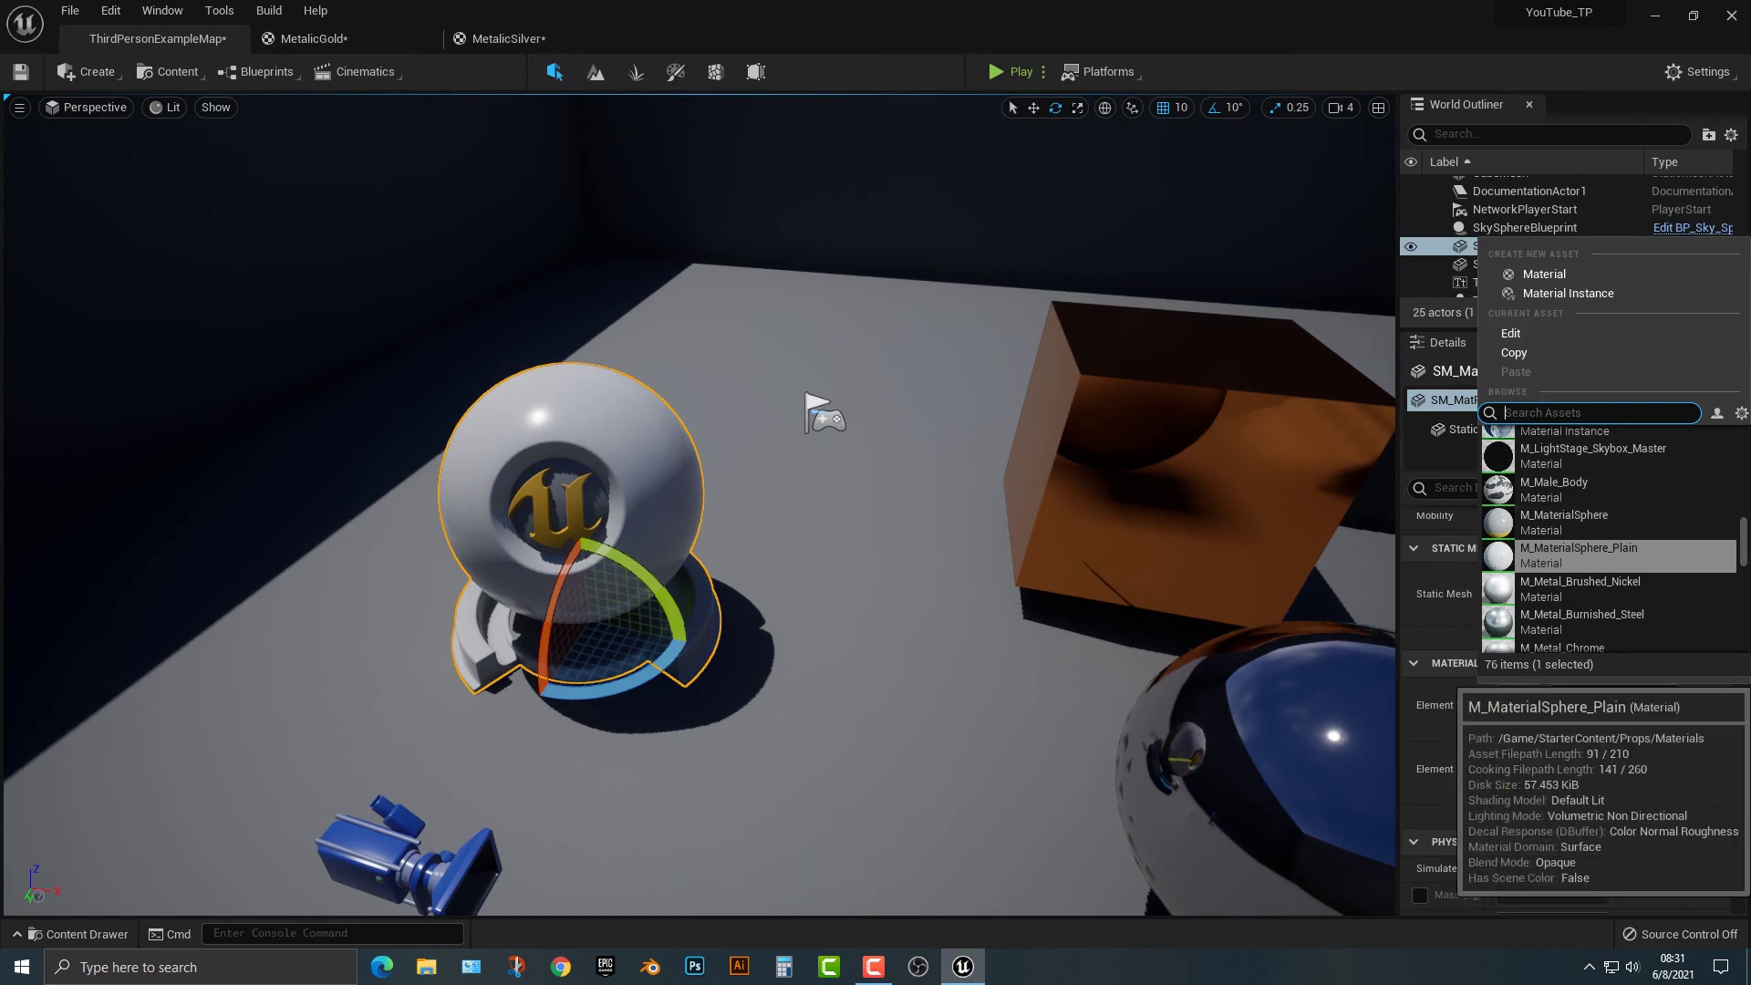
text(me)
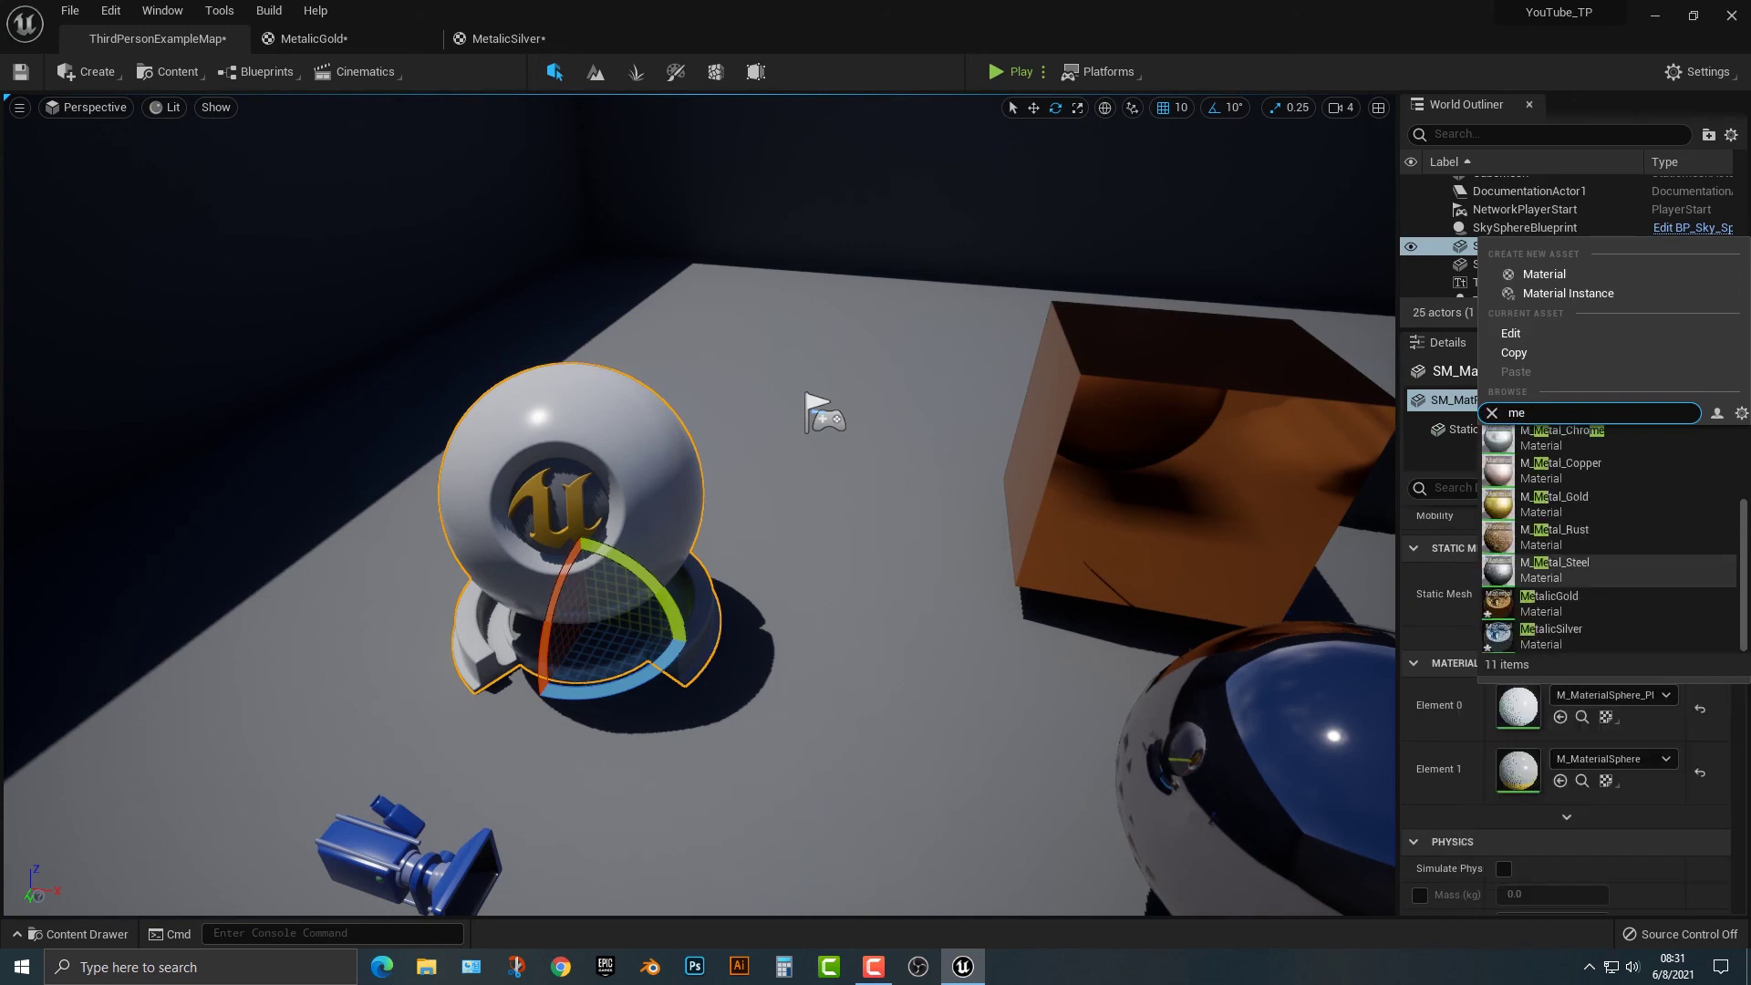
click(1551, 603)
Assign the MetalicSilver material to Element 1 of the preview mesh
click(1613, 759)
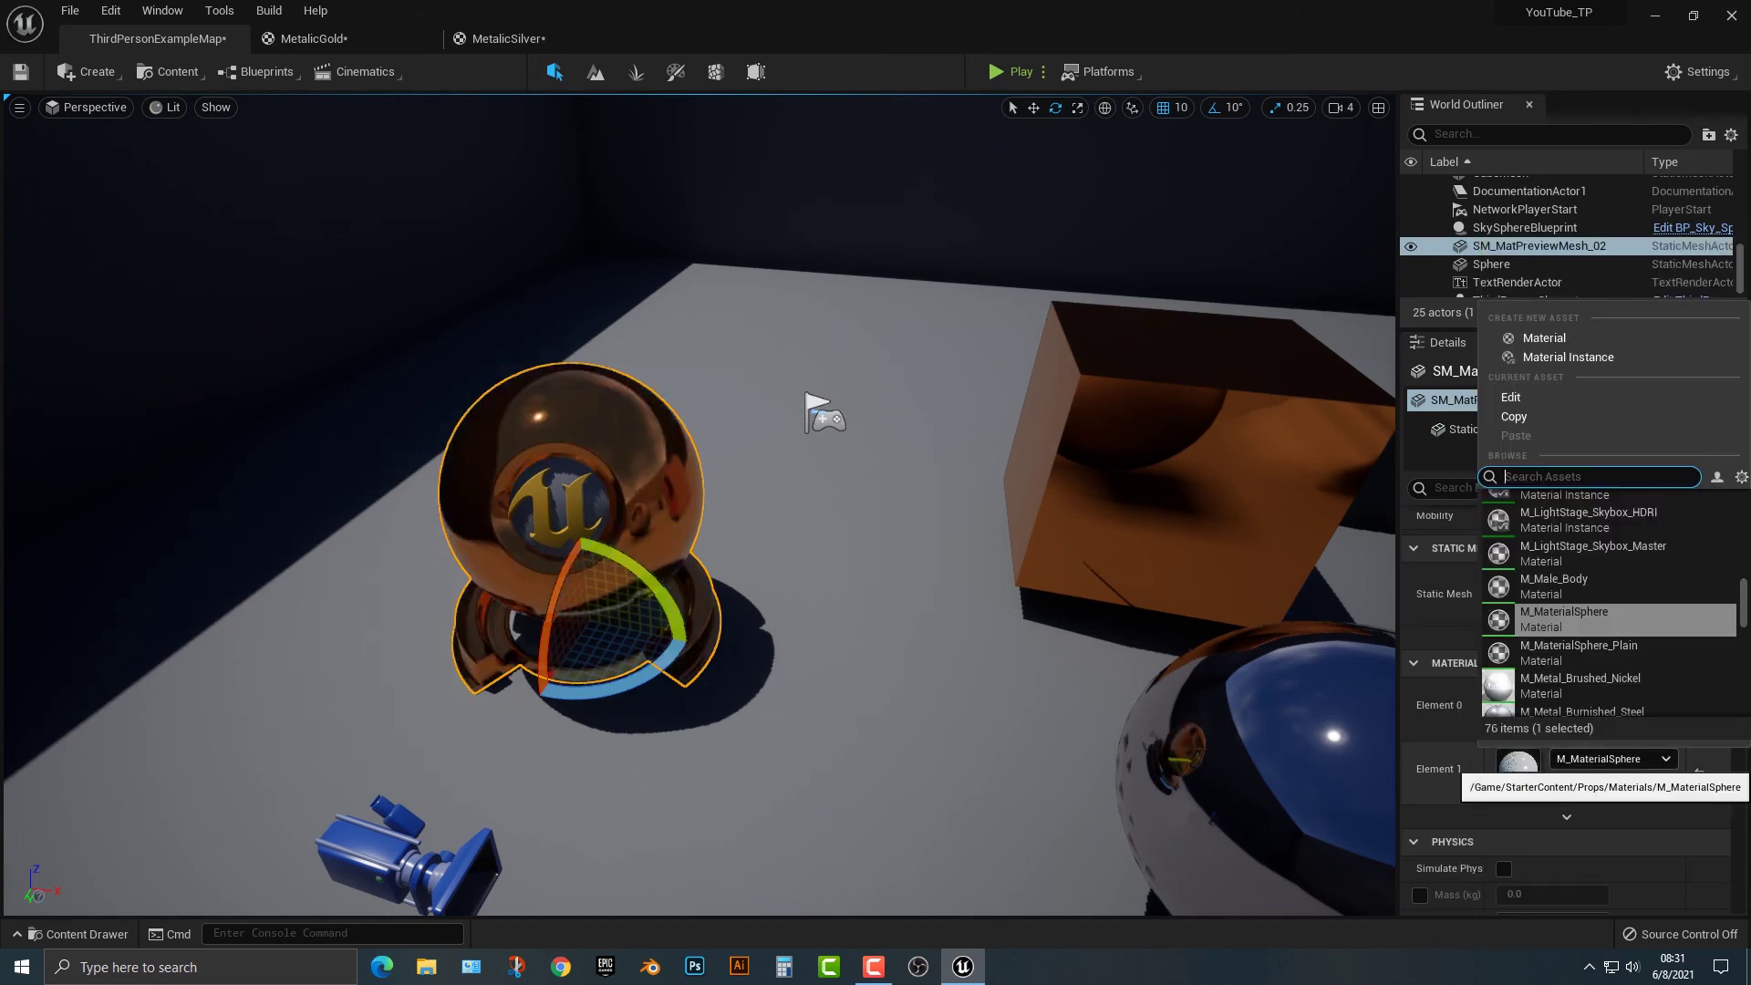
text(mtal)
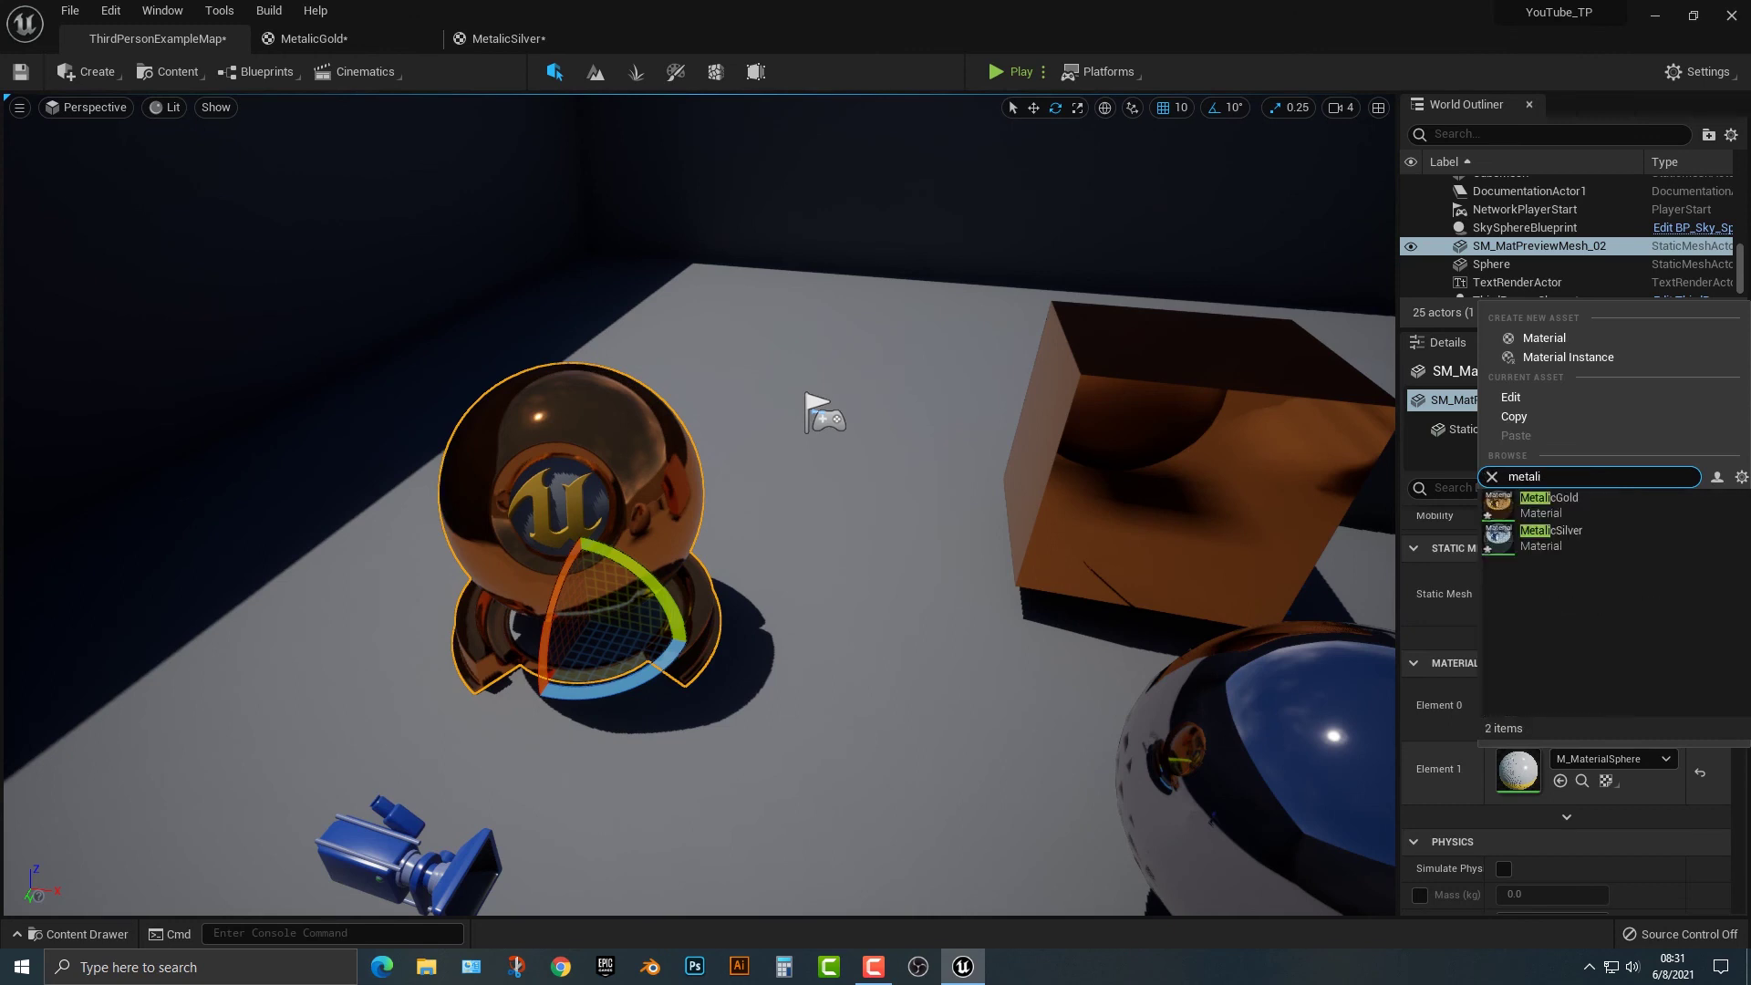
key(Down)
key(Return)
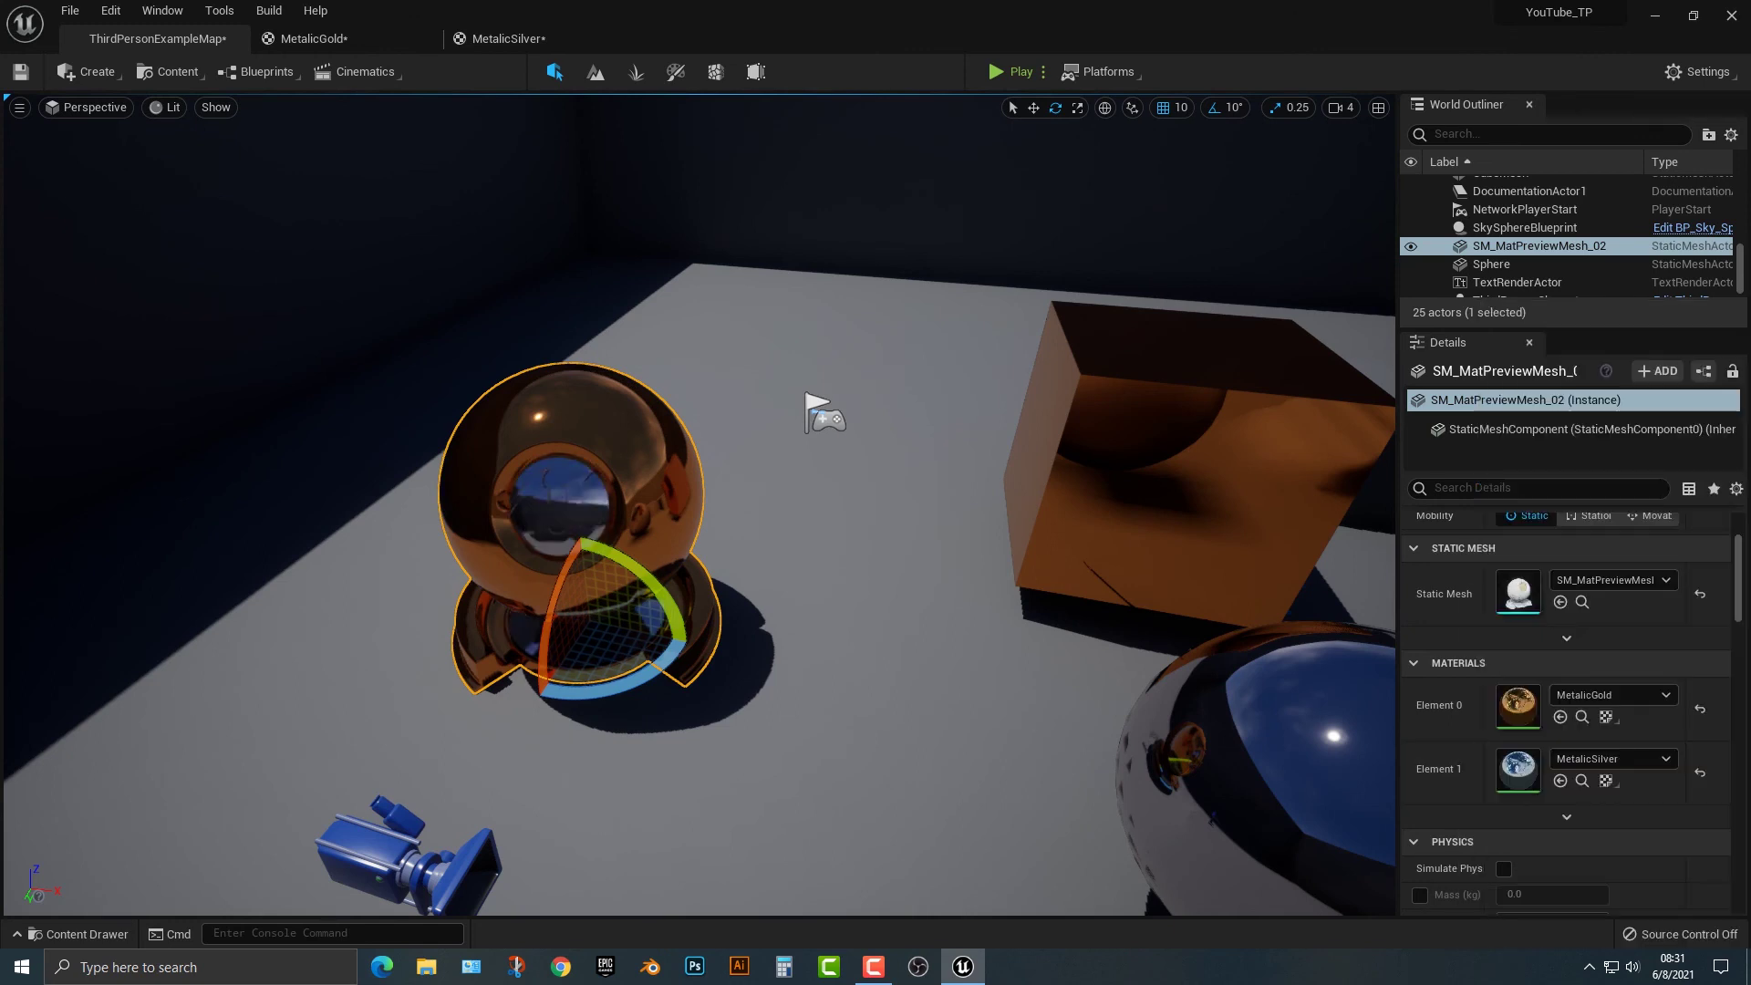
Play the level again and walk the character around the preview mesh, cube and sphere to examine the gold and silver reflections
right_click(757, 183)
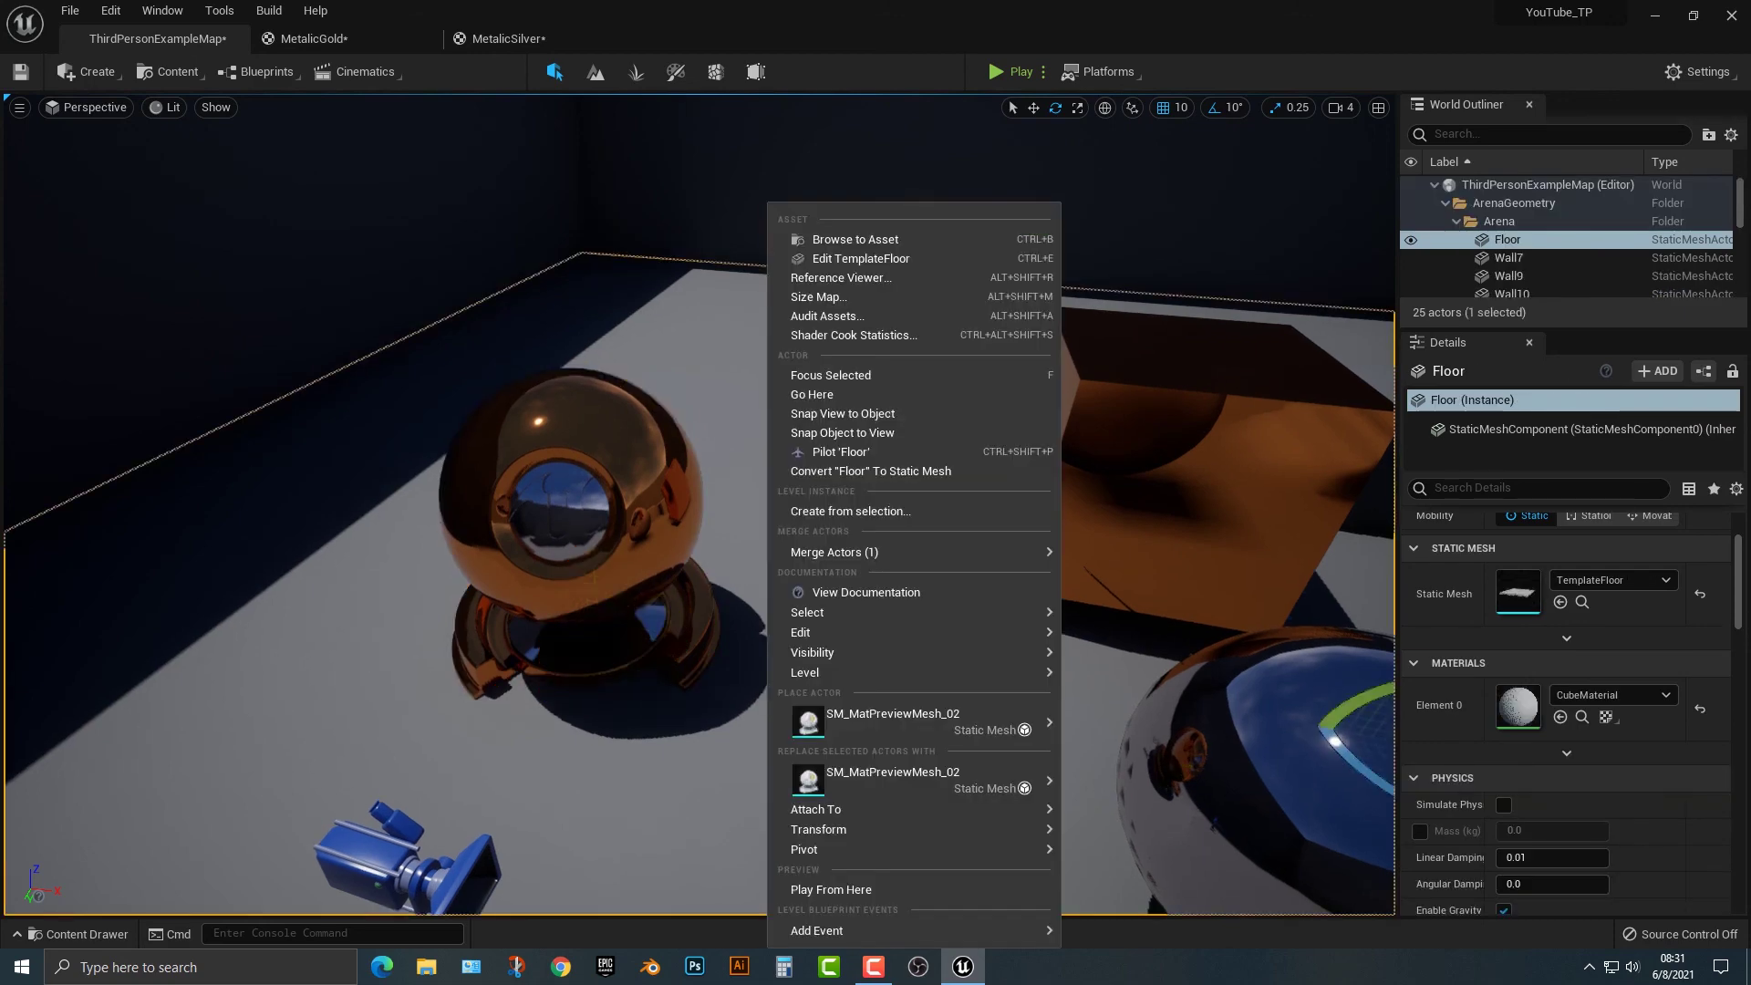
click(1012, 71)
click(699, 504)
key(w)
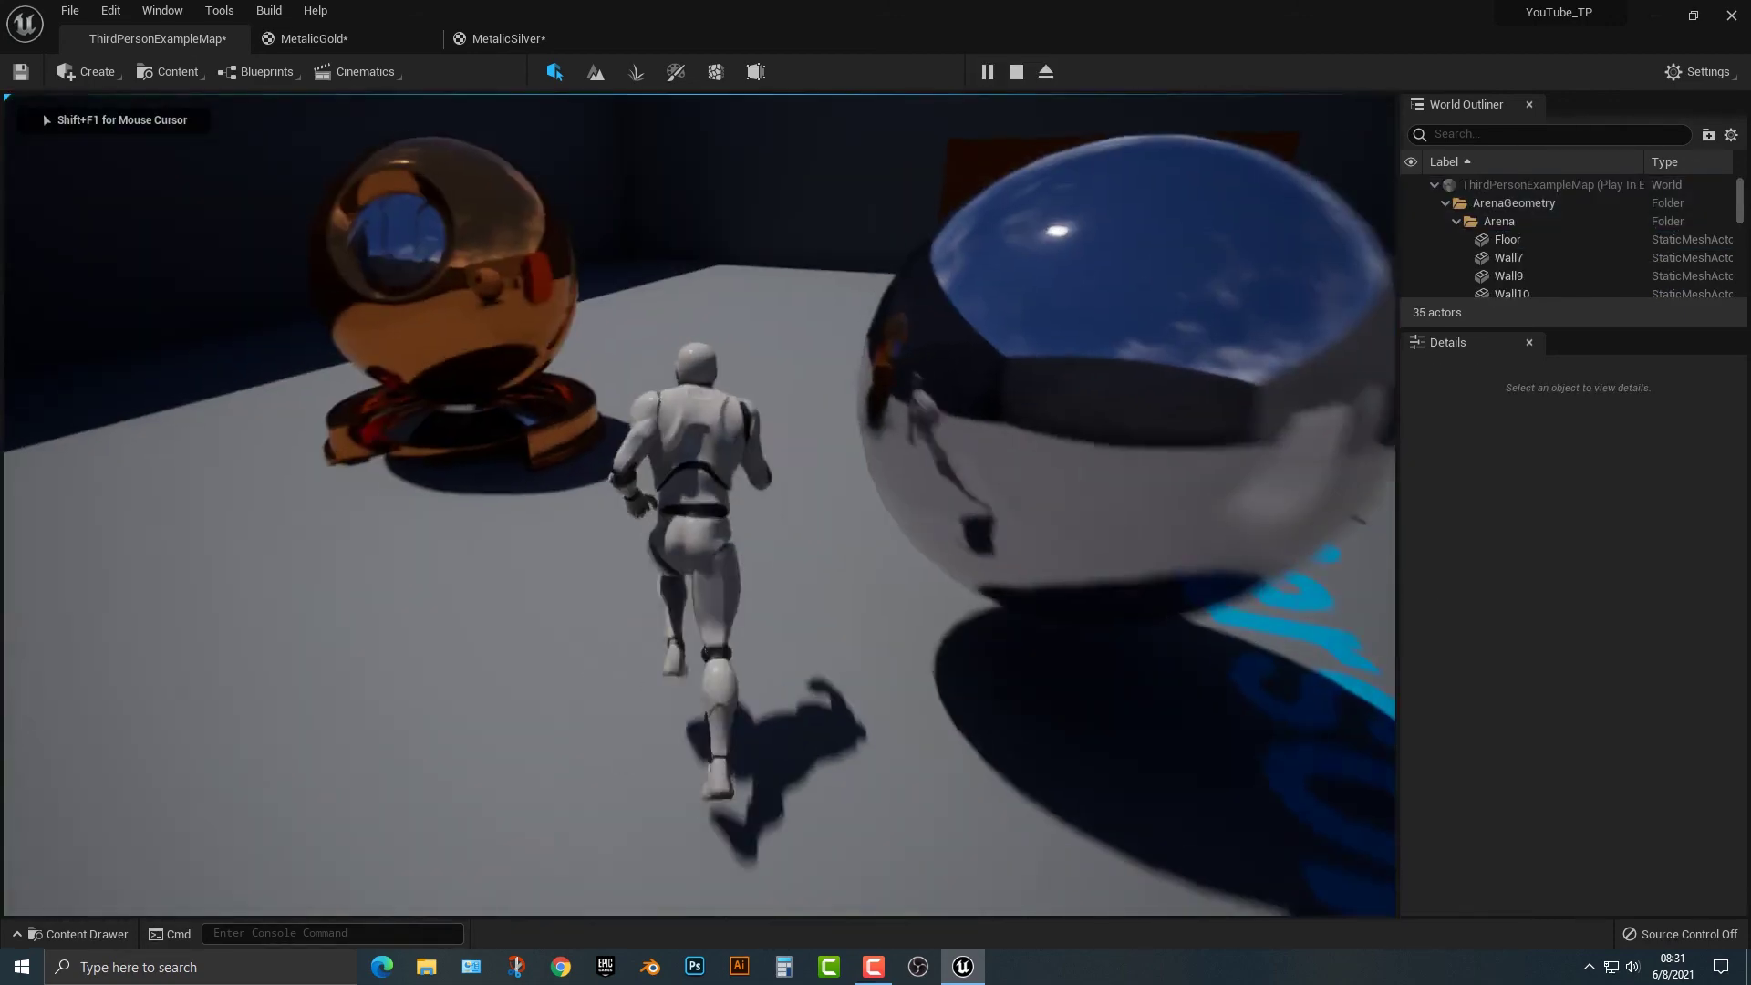
key(w)
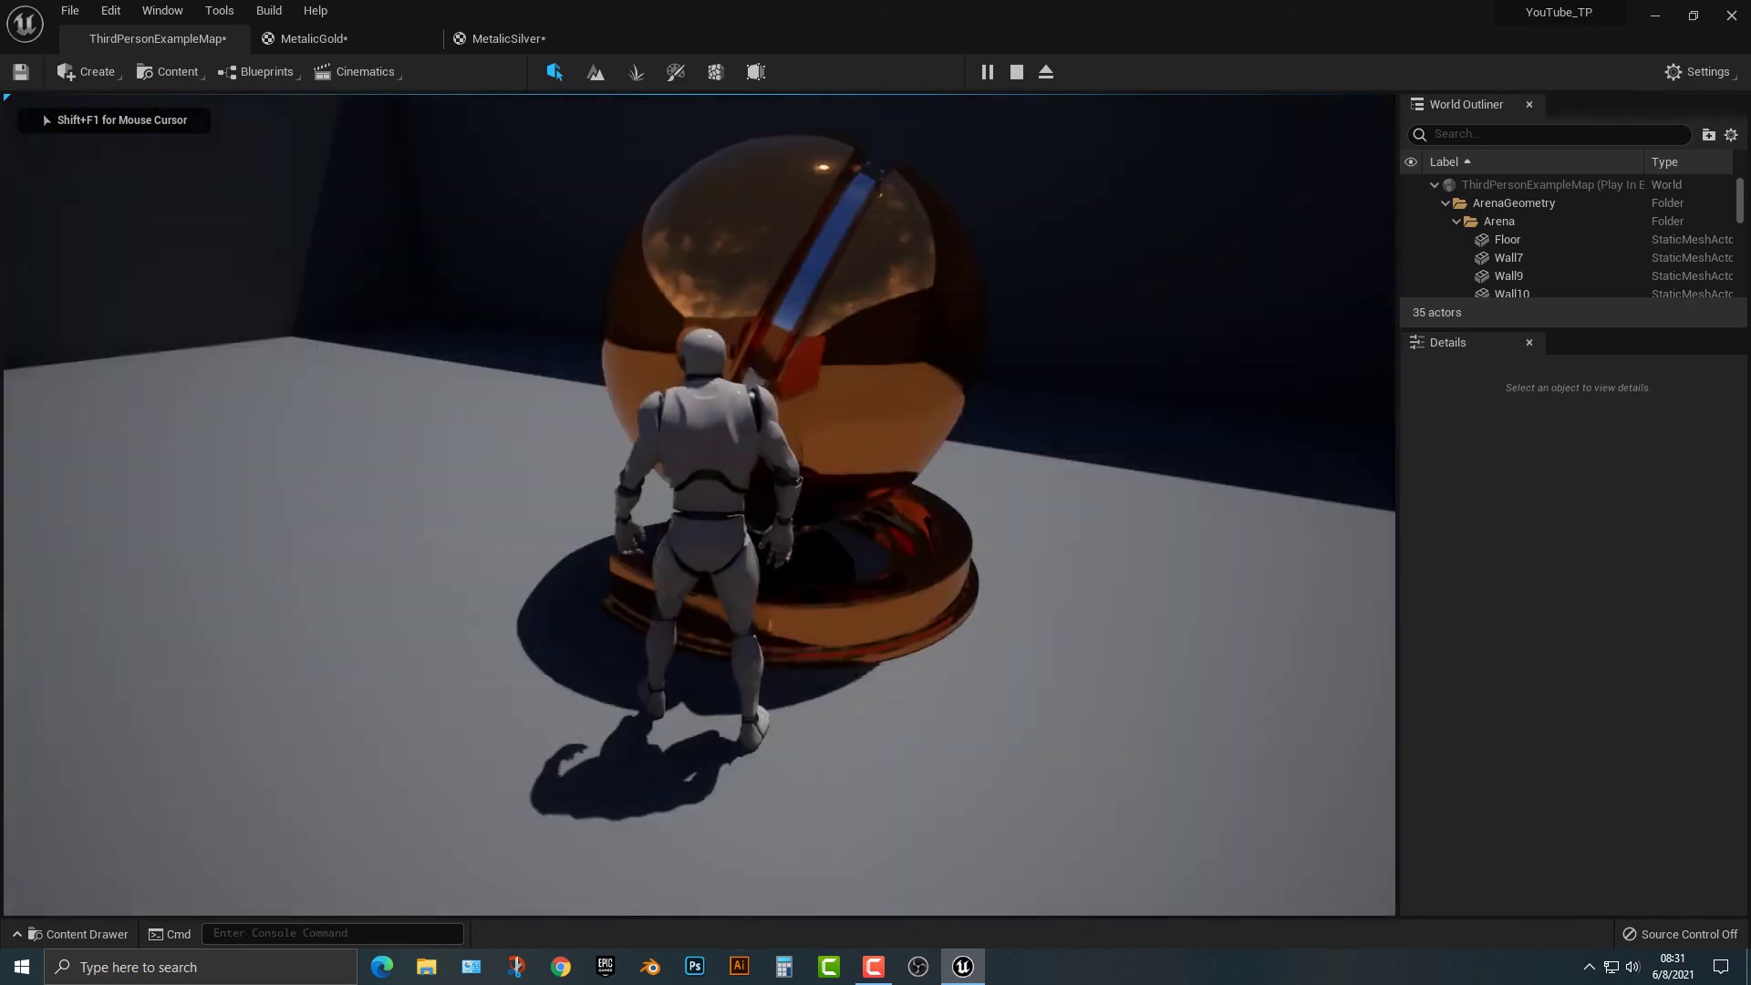
key(w)
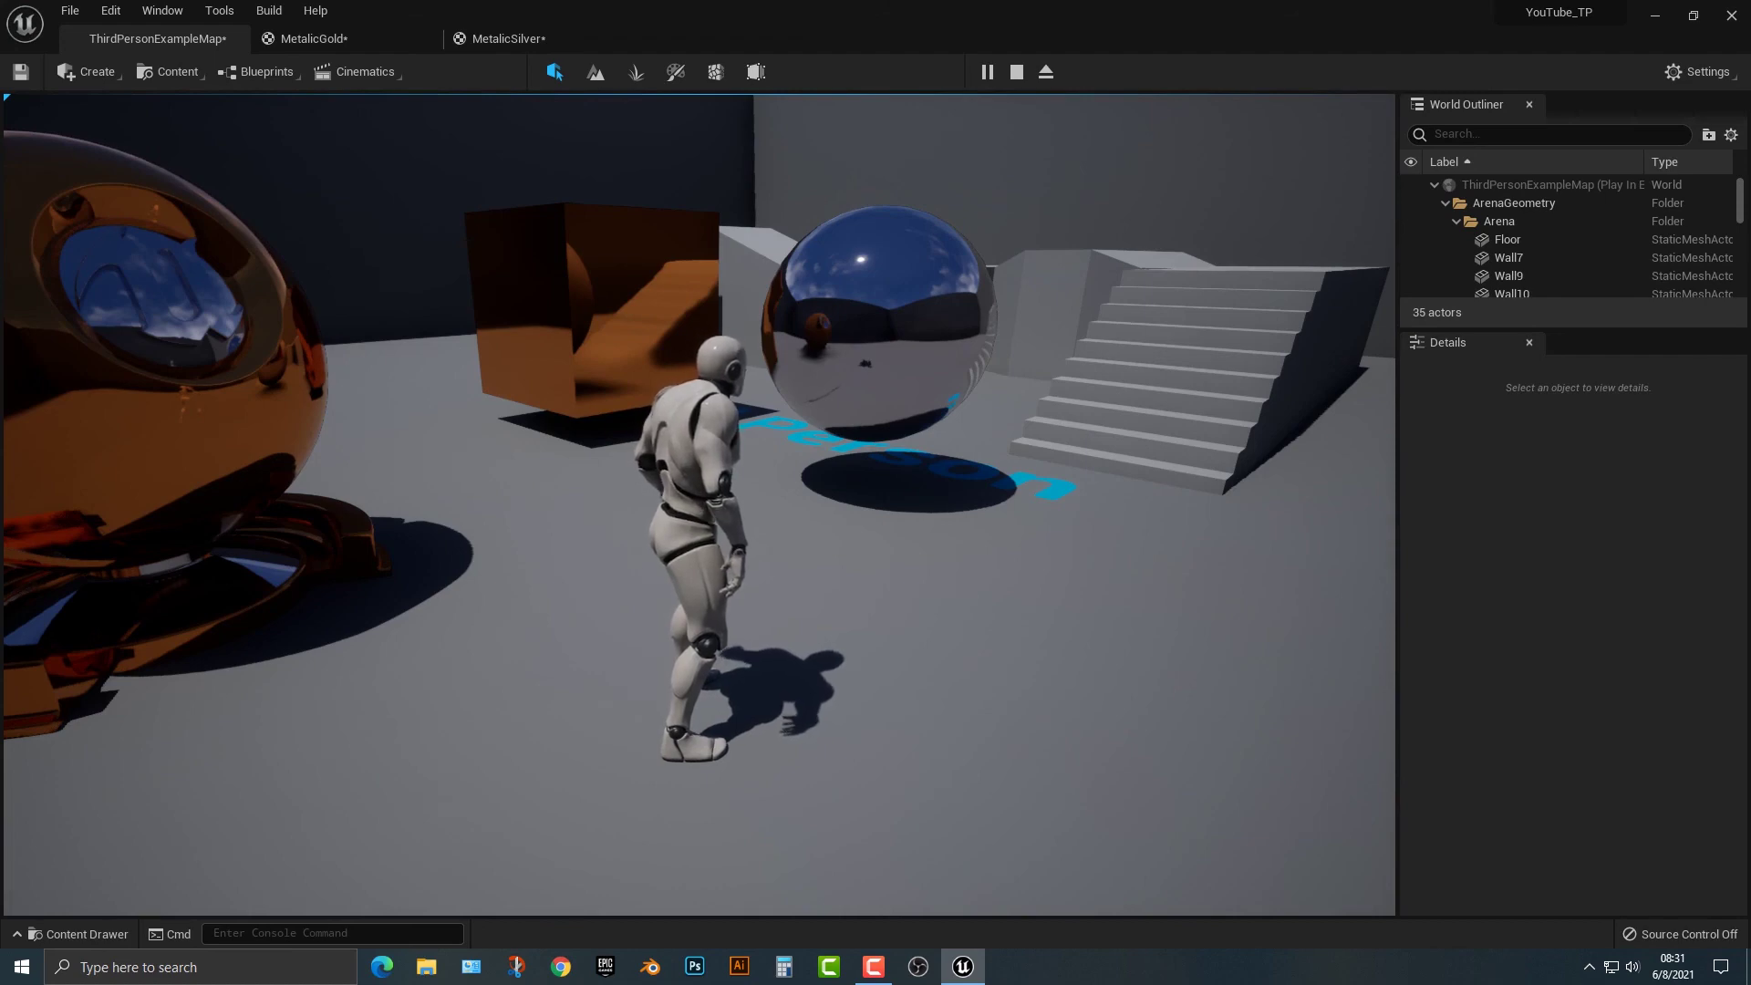
key(s)
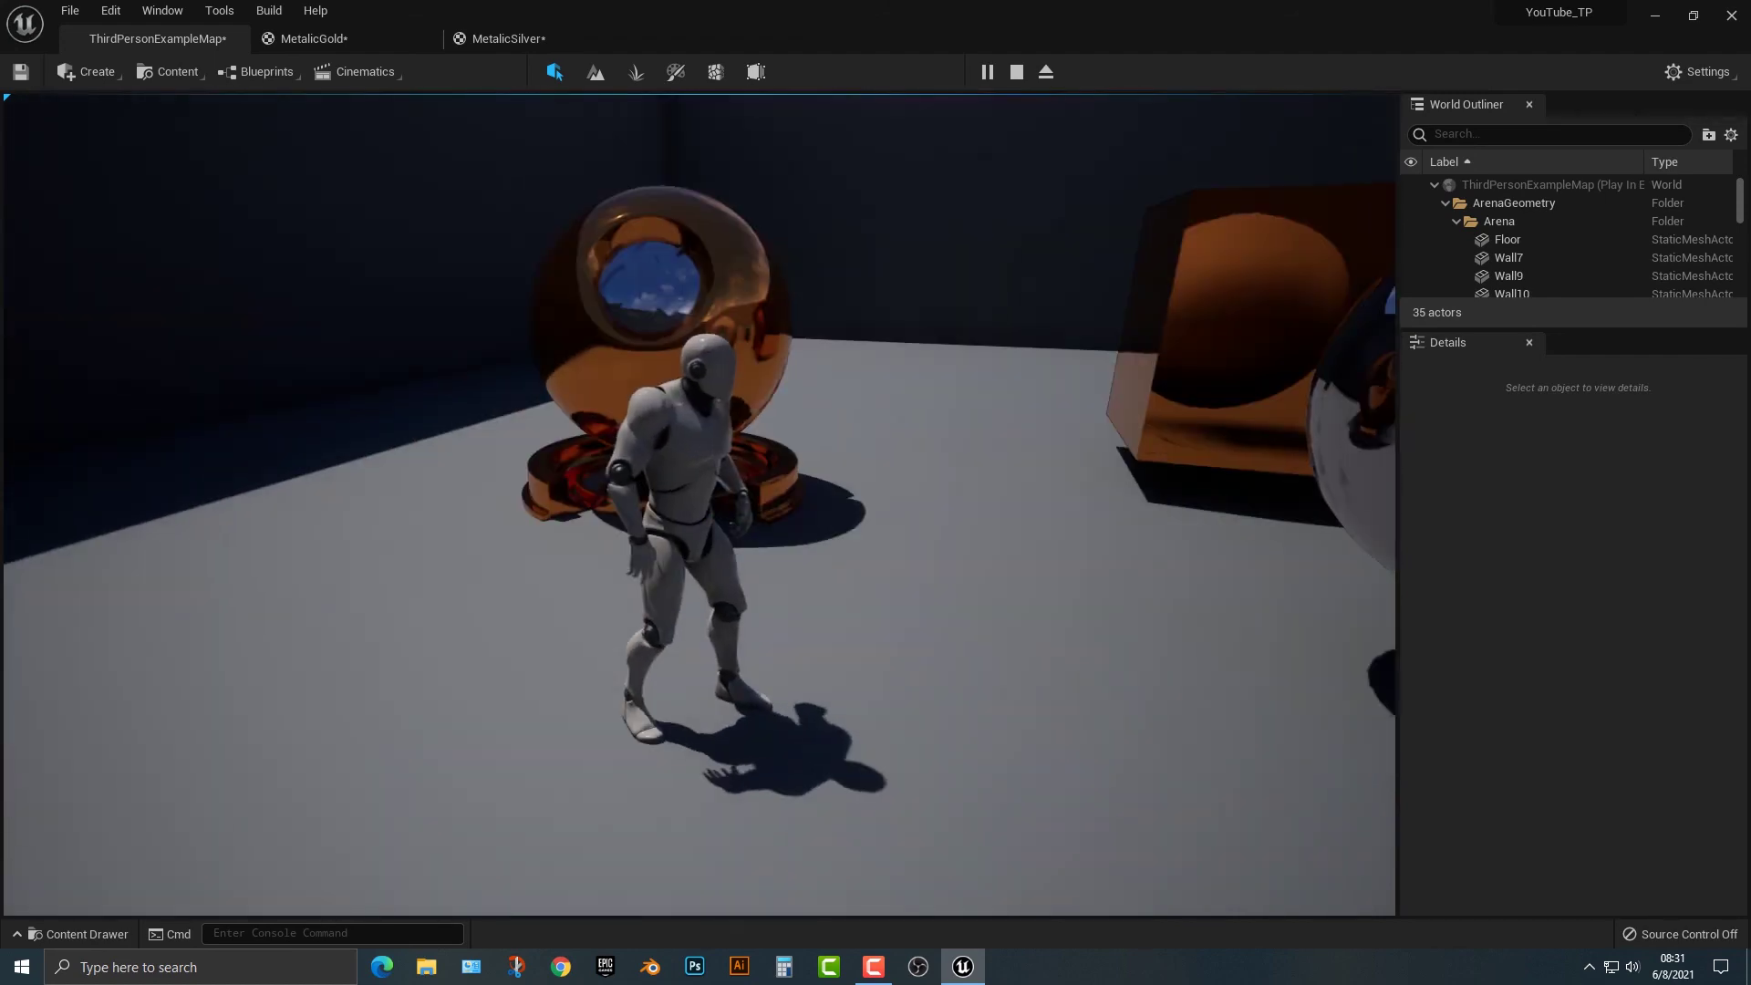